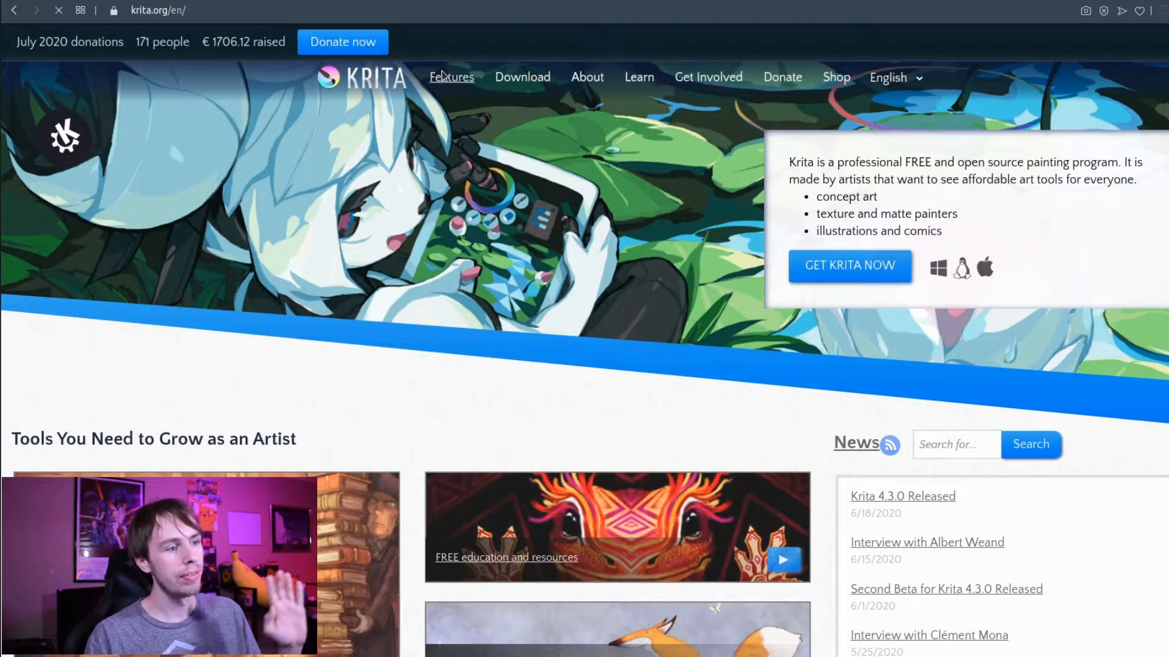
Open Krita's feature highlights page and review the sections on the interface and the available tools.
click(442, 76)
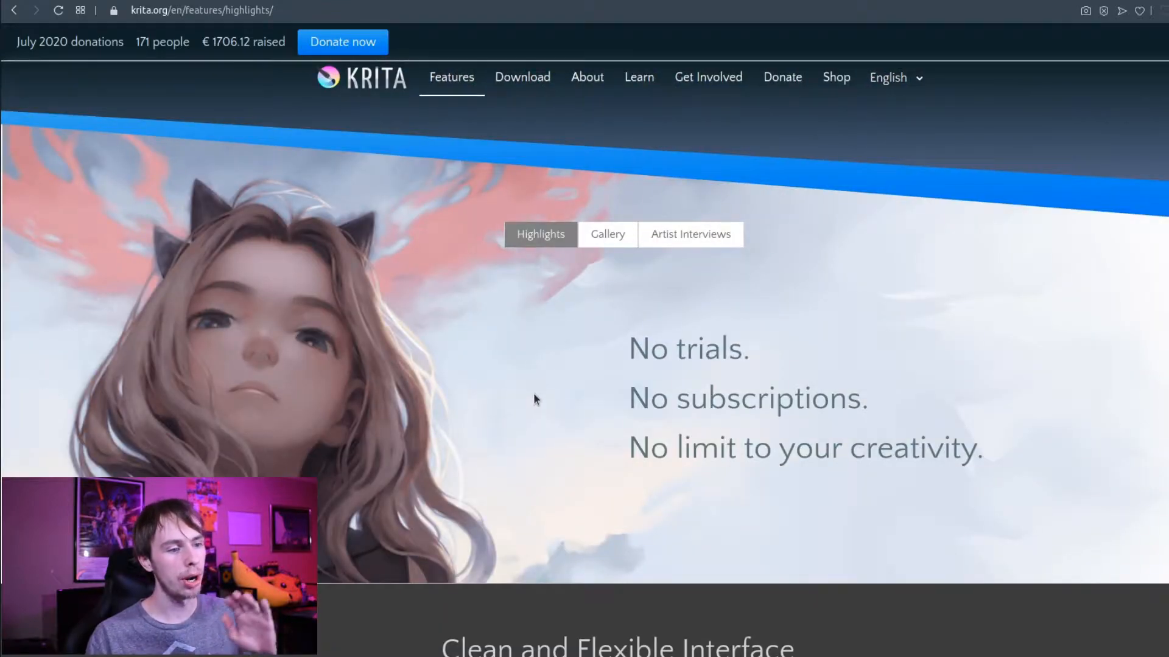
scroll(533, 399, down, 8)
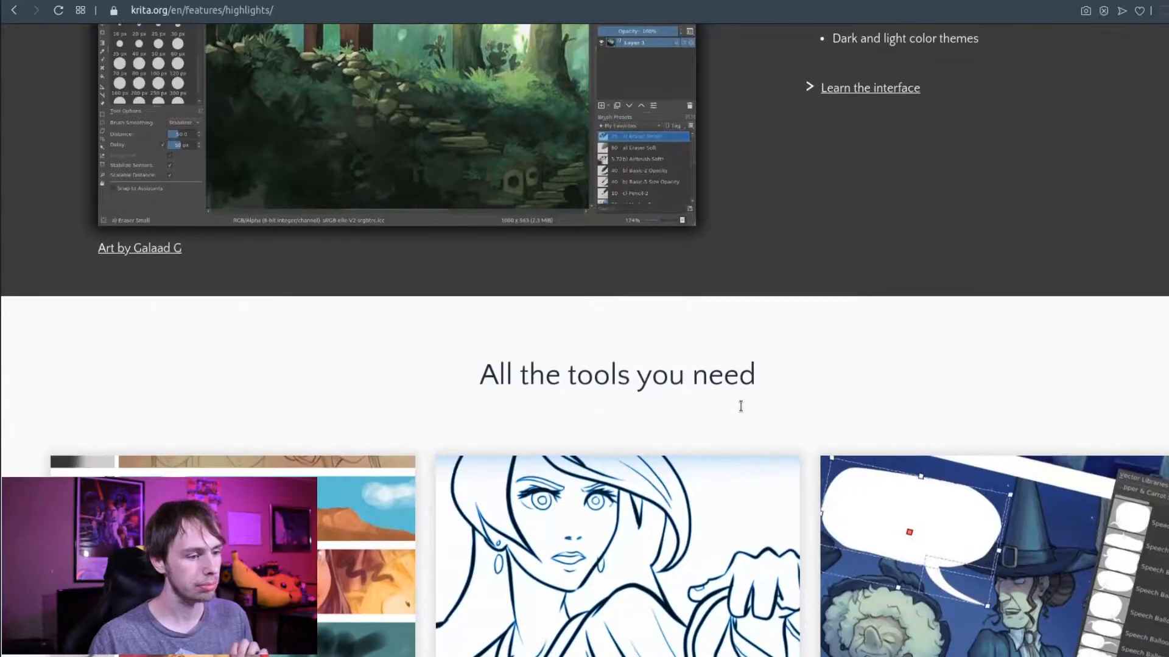
scroll(740, 406, down, 5)
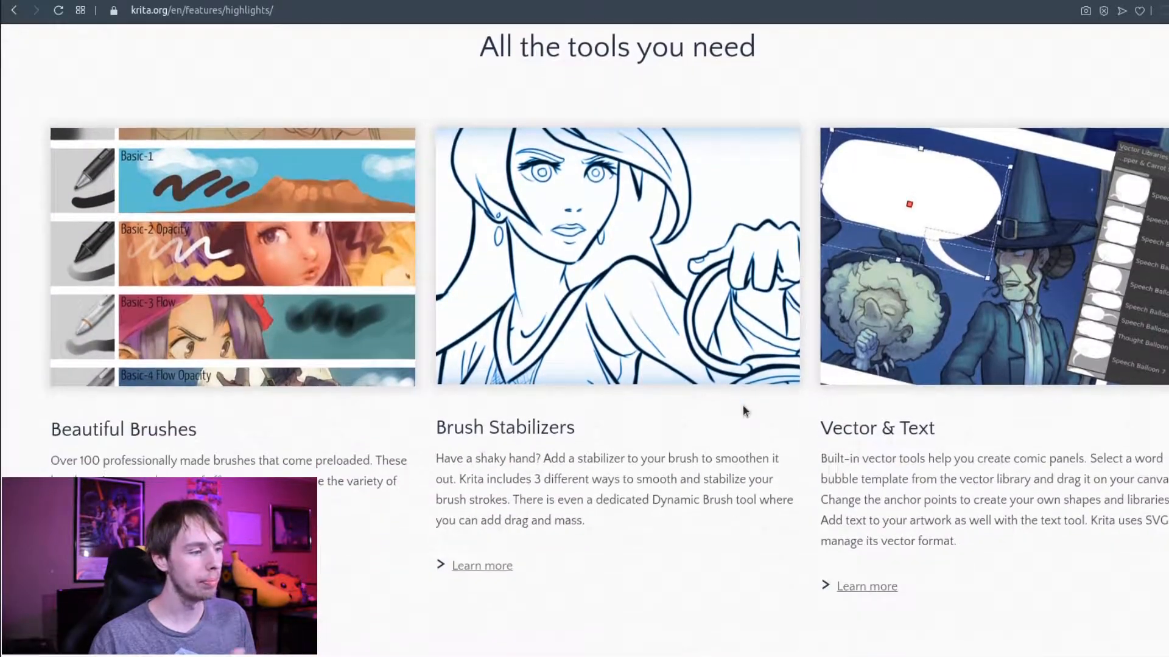
scroll(690, 371, up, 1)
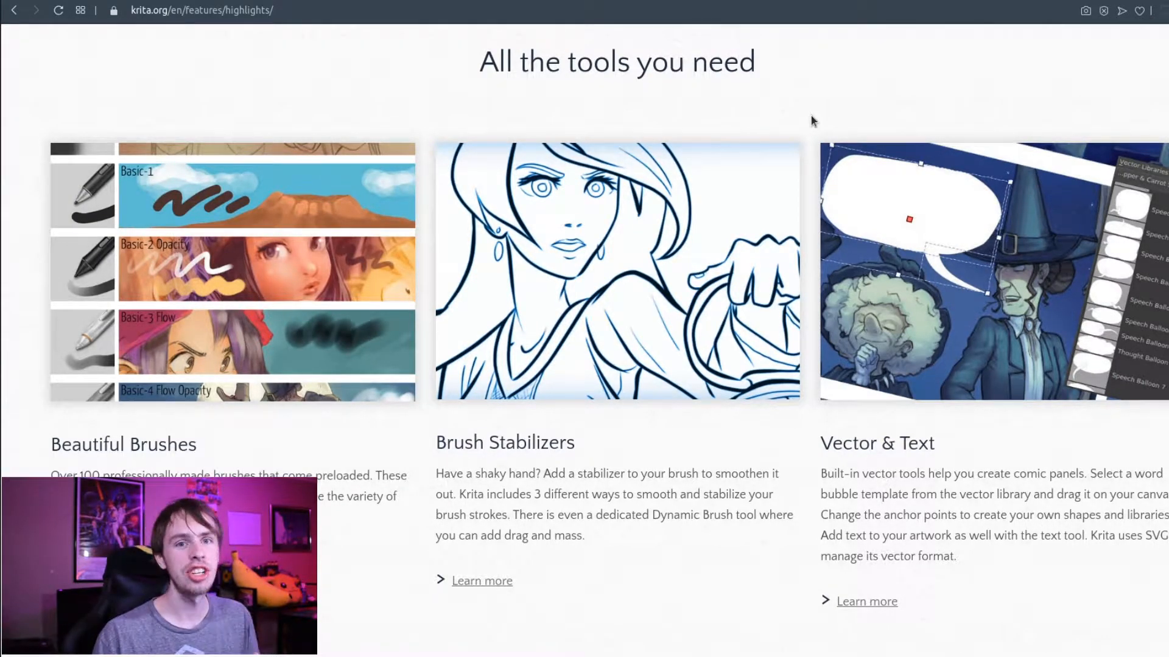
scroll(607, 376, down, 9)
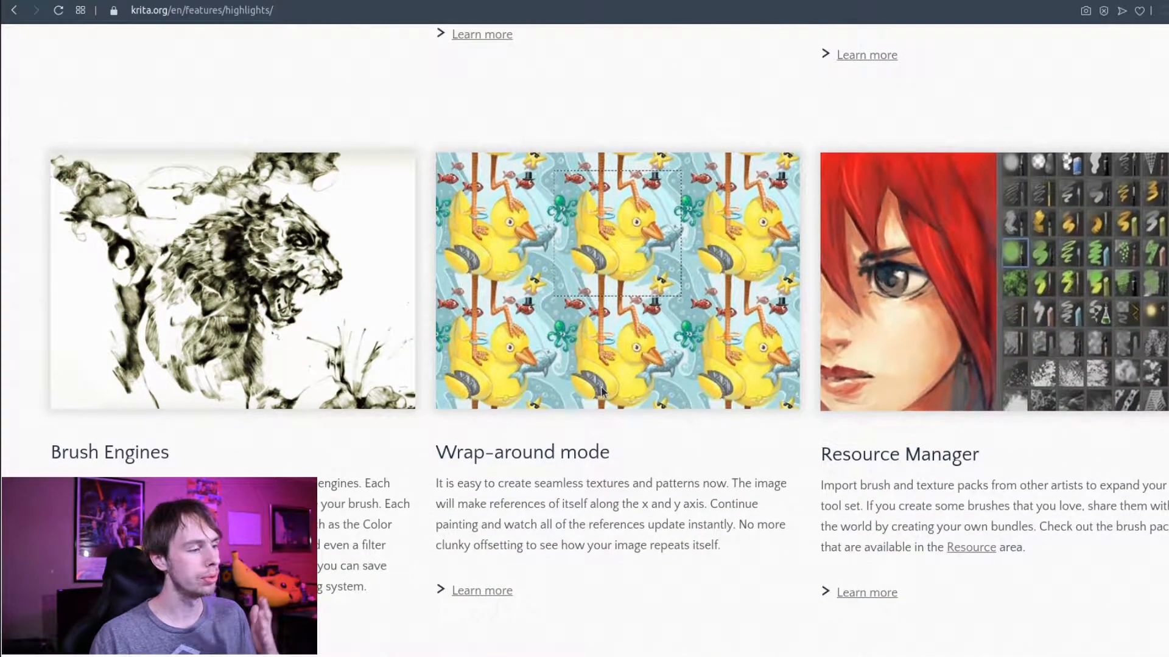
Review the 2D animation section, the productivity features and the free download section of the highlights page.
scroll(609, 384, down, 15)
scroll(607, 386, up, 1)
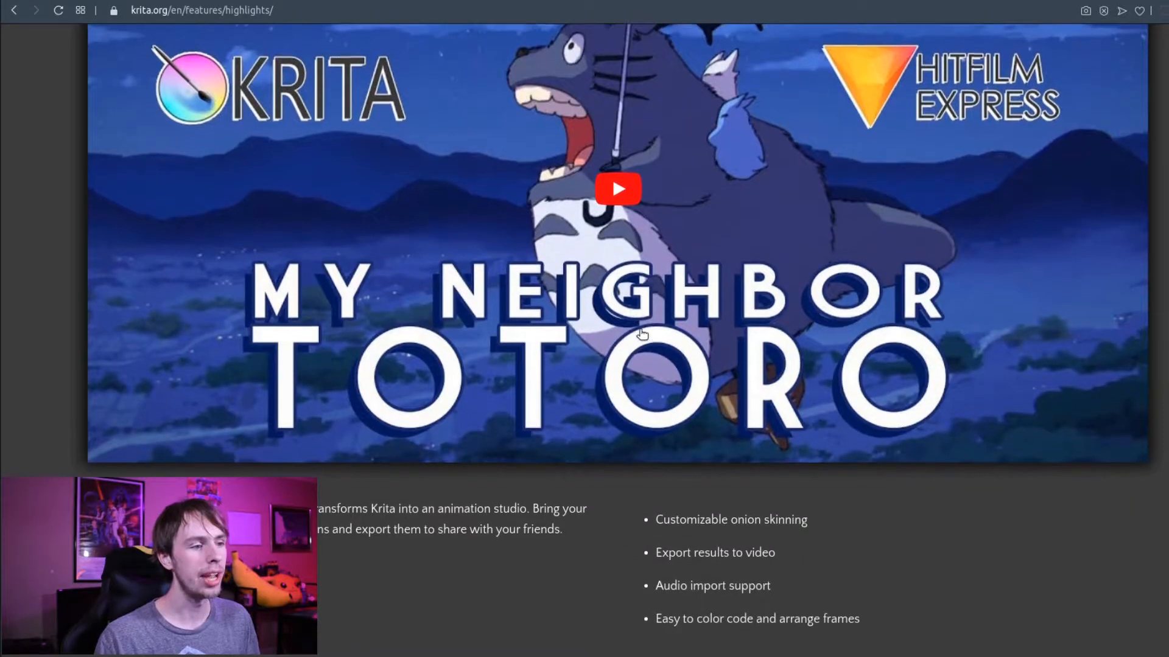
scroll(643, 330, up, 2)
scroll(644, 329, up, 1)
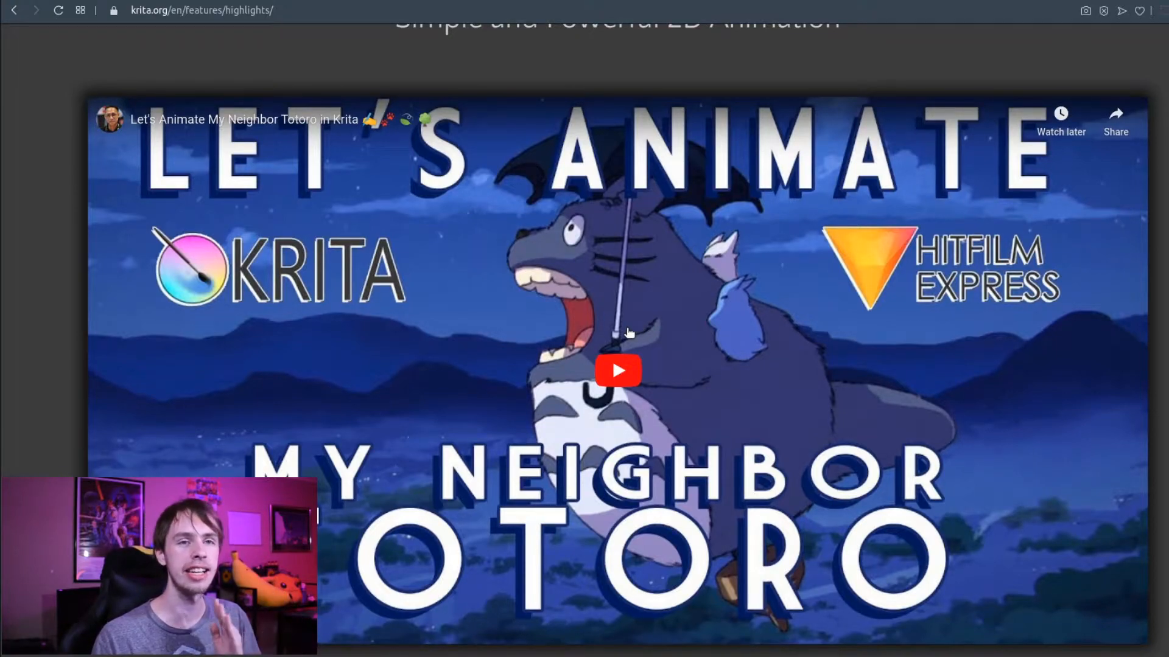
scroll(639, 336, down, 3)
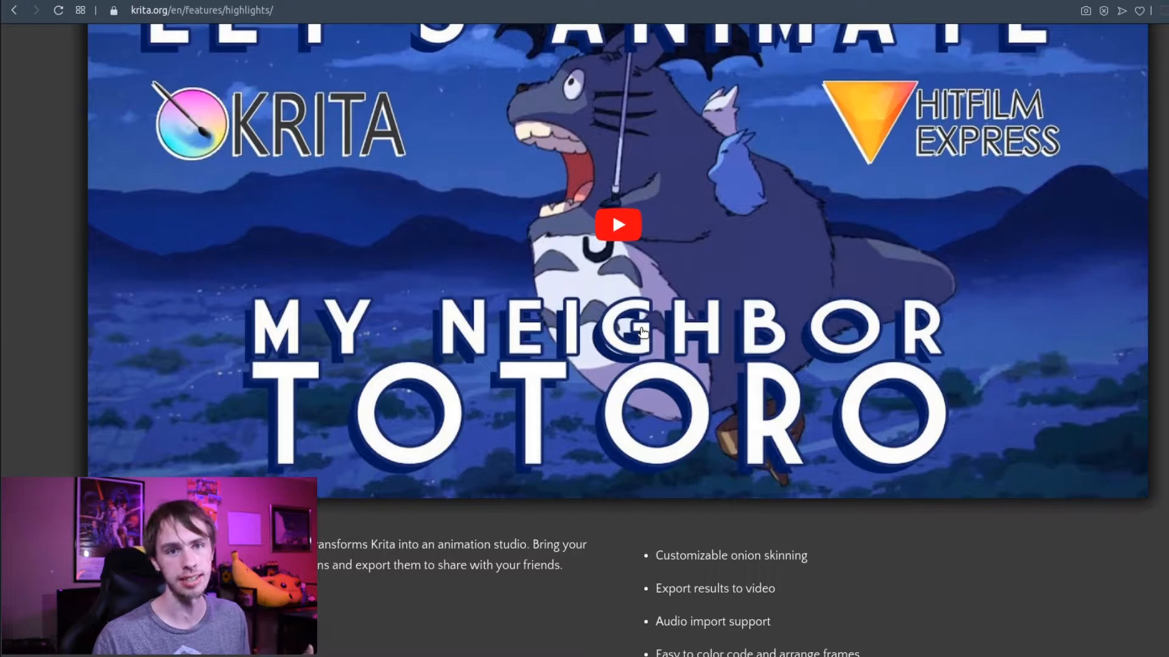
scroll(644, 336, down, 2)
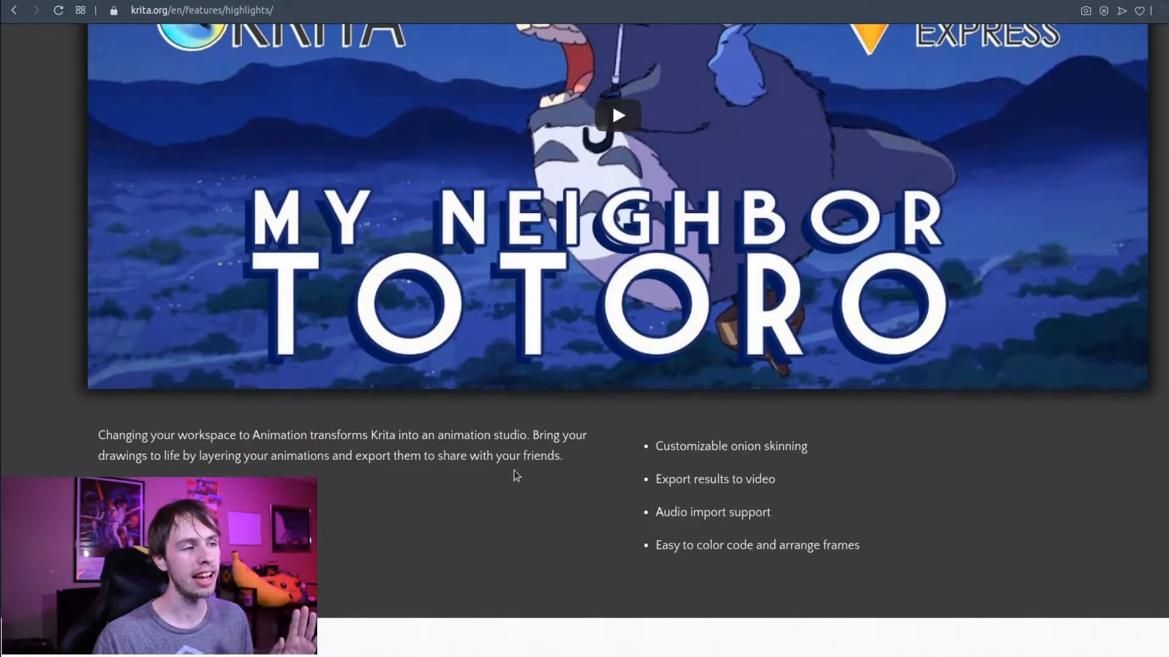
scroll(513, 470, down, 8)
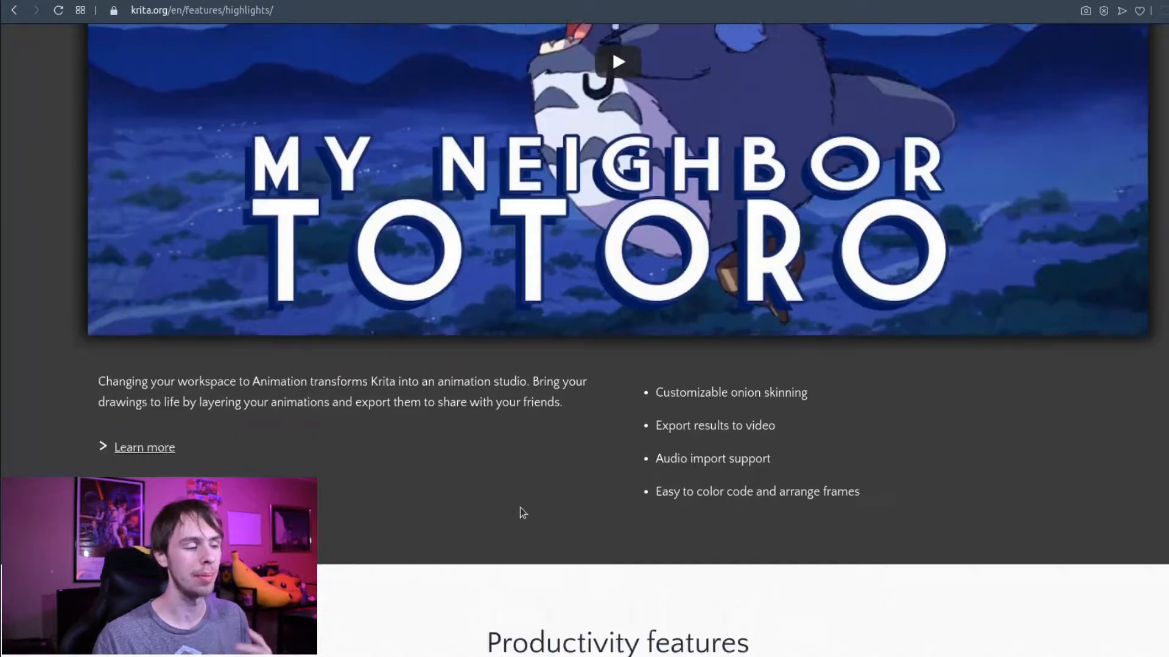
scroll(563, 451, down, 5)
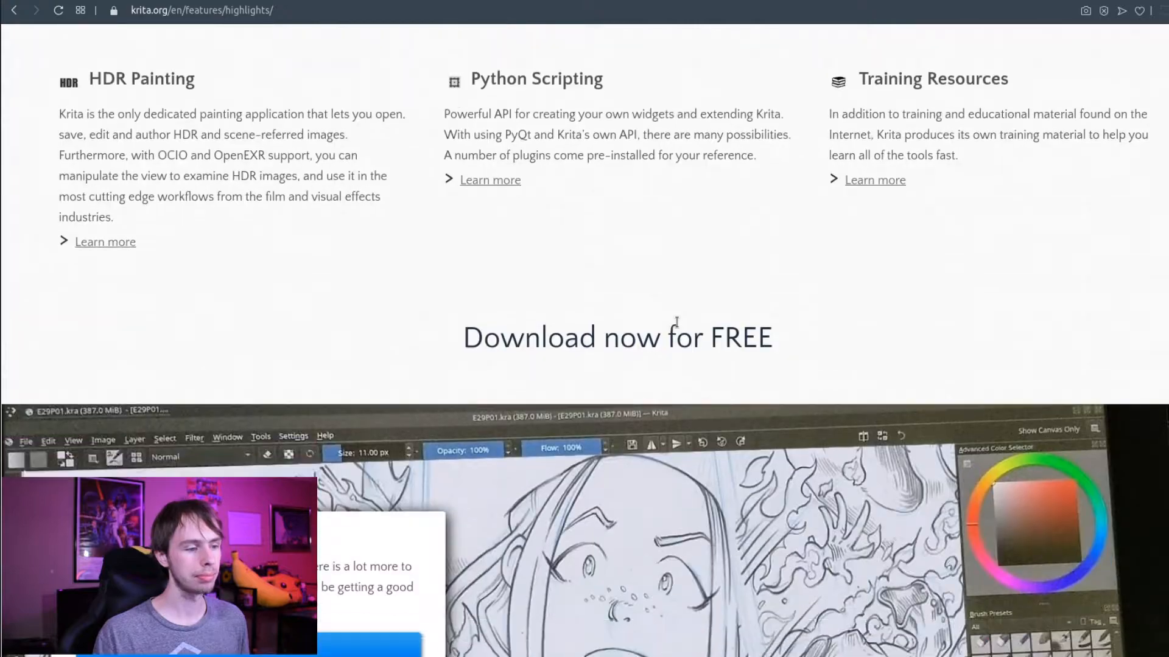
scroll(679, 322, down, 3)
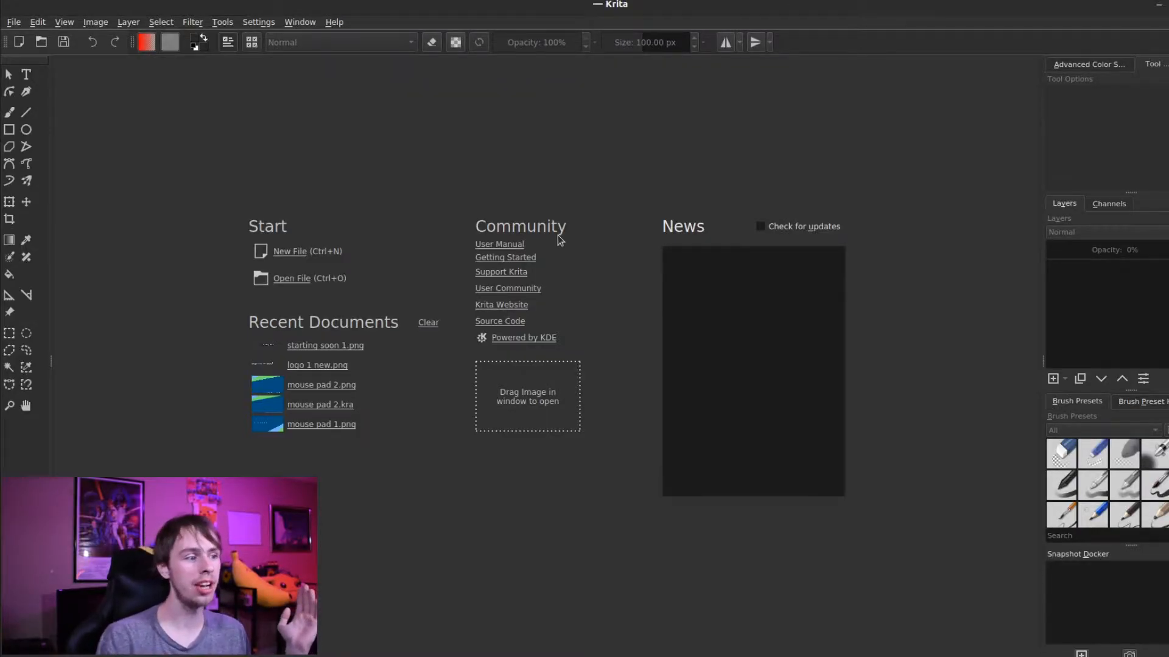
In Krita, enable update checks for the news feed and create a 1920 × 1080 px RGB/Alpha document at 100 ppi.
click(761, 226)
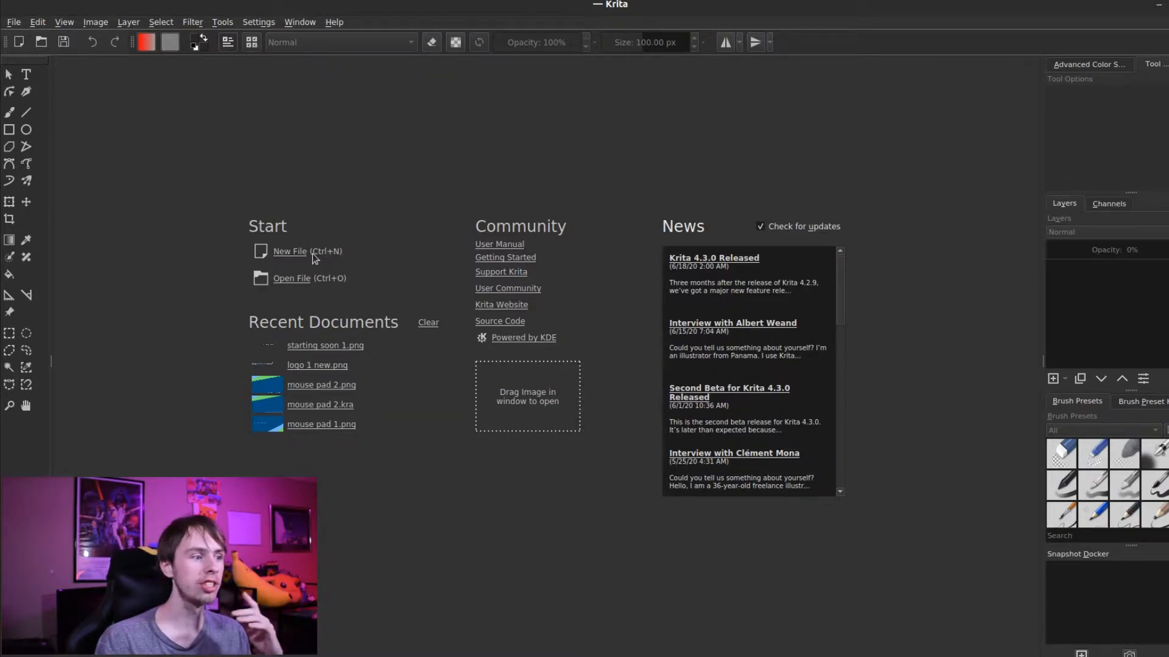
click(293, 250)
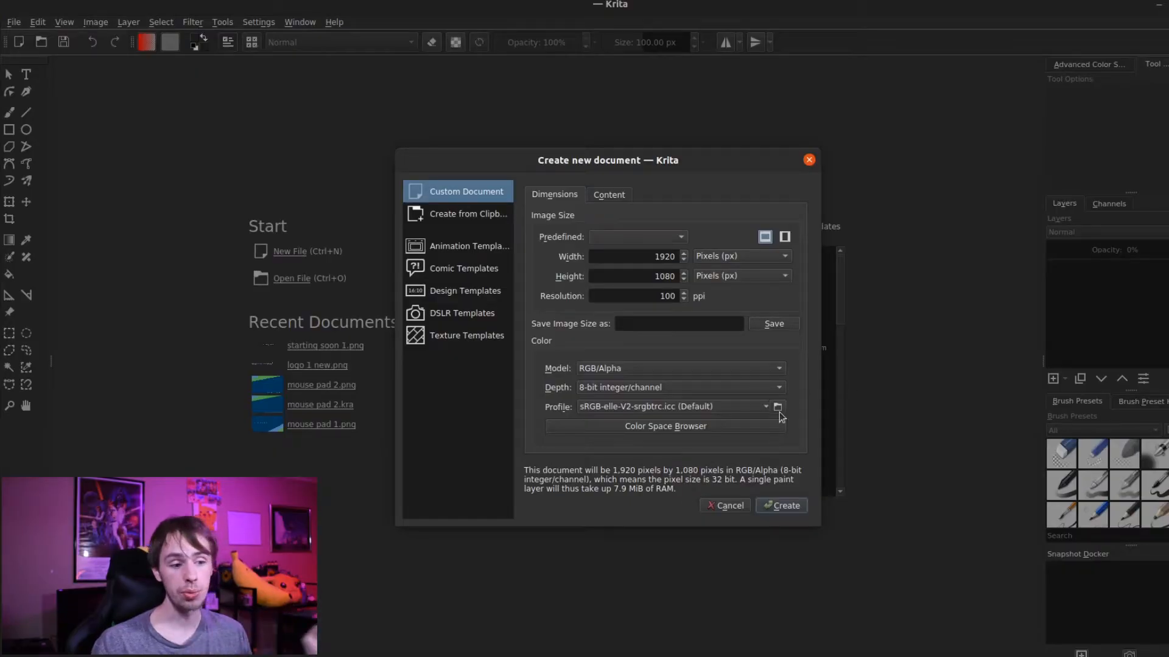
click(786, 506)
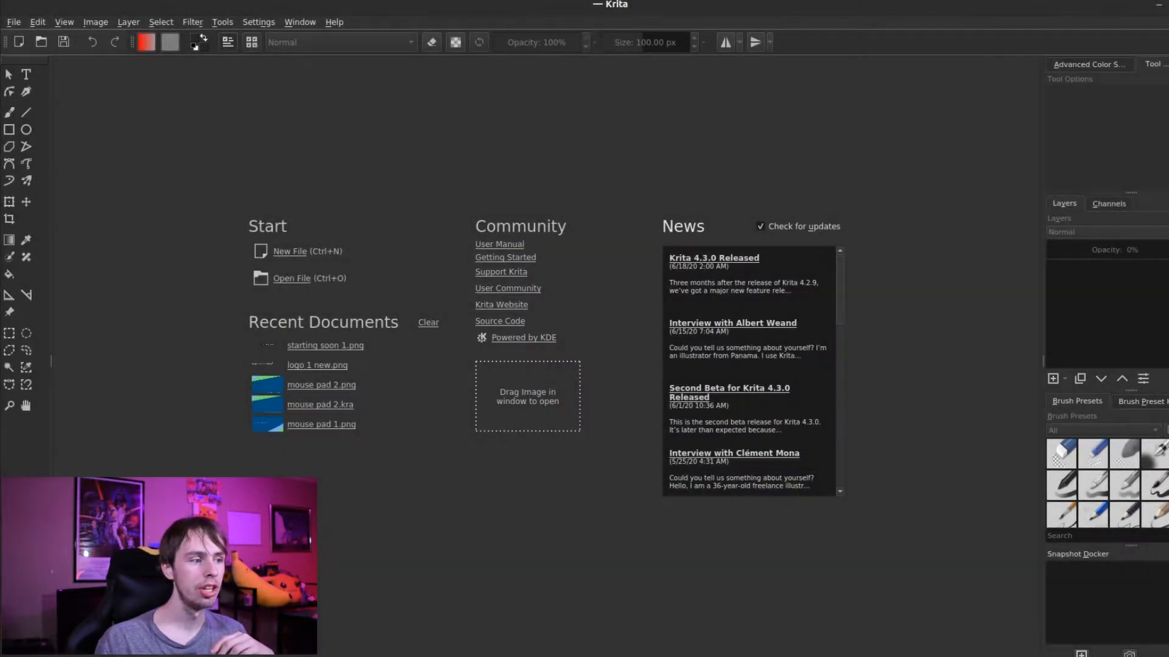
Hide the white Background layer, leaving Layer 1 active.
key(e)
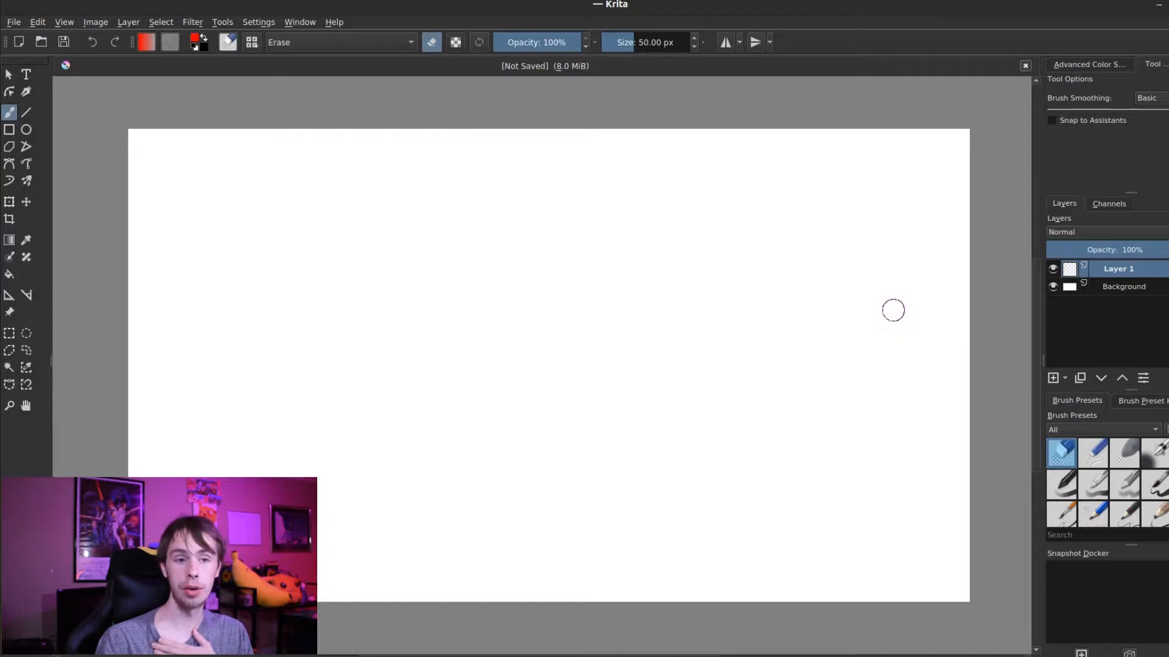
click(1052, 286)
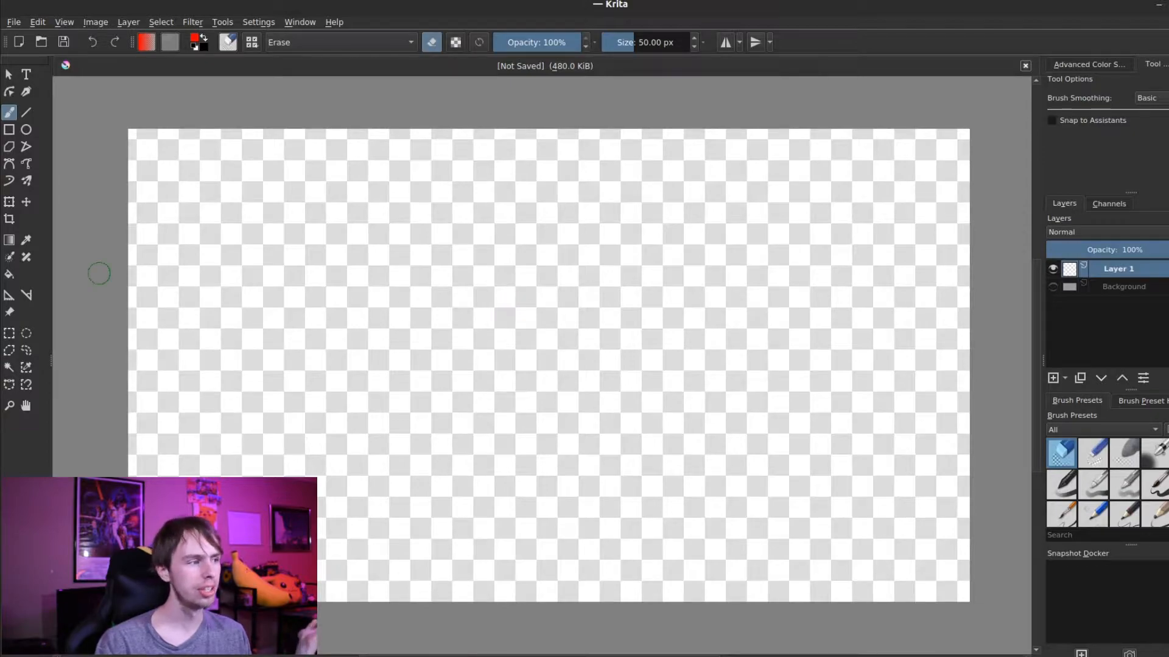
Draw an unfilled red rectangle about 1064 × 547 px on Layer 1, outlined with a 5 px brush preset.
click(8, 131)
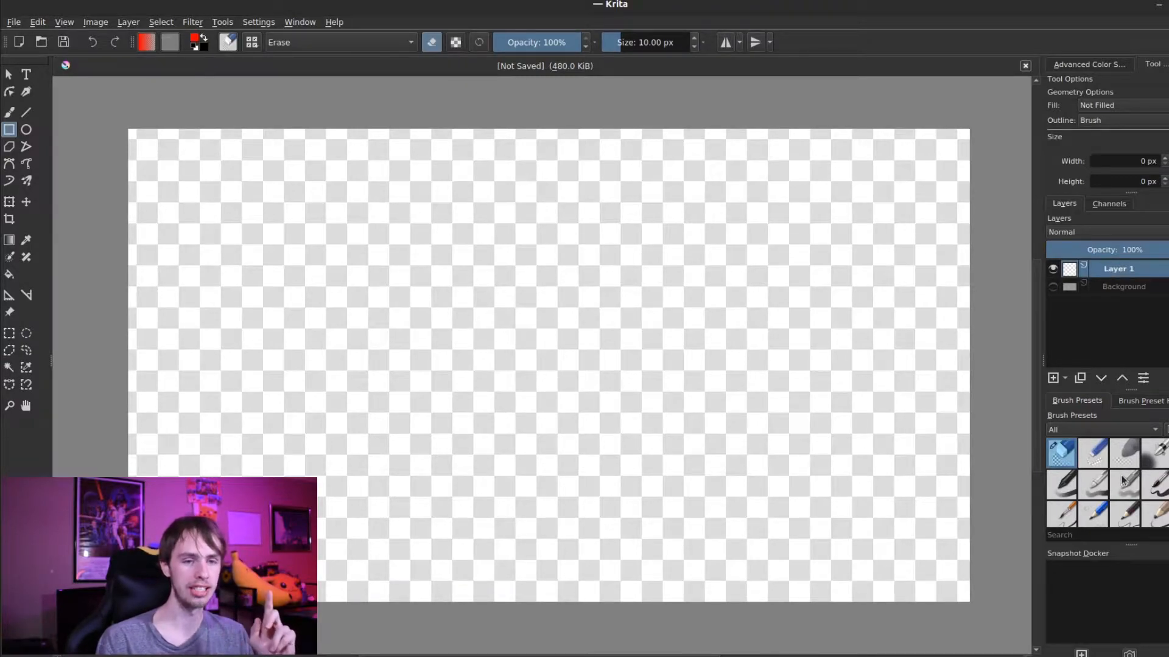
mouse_move(1123, 481)
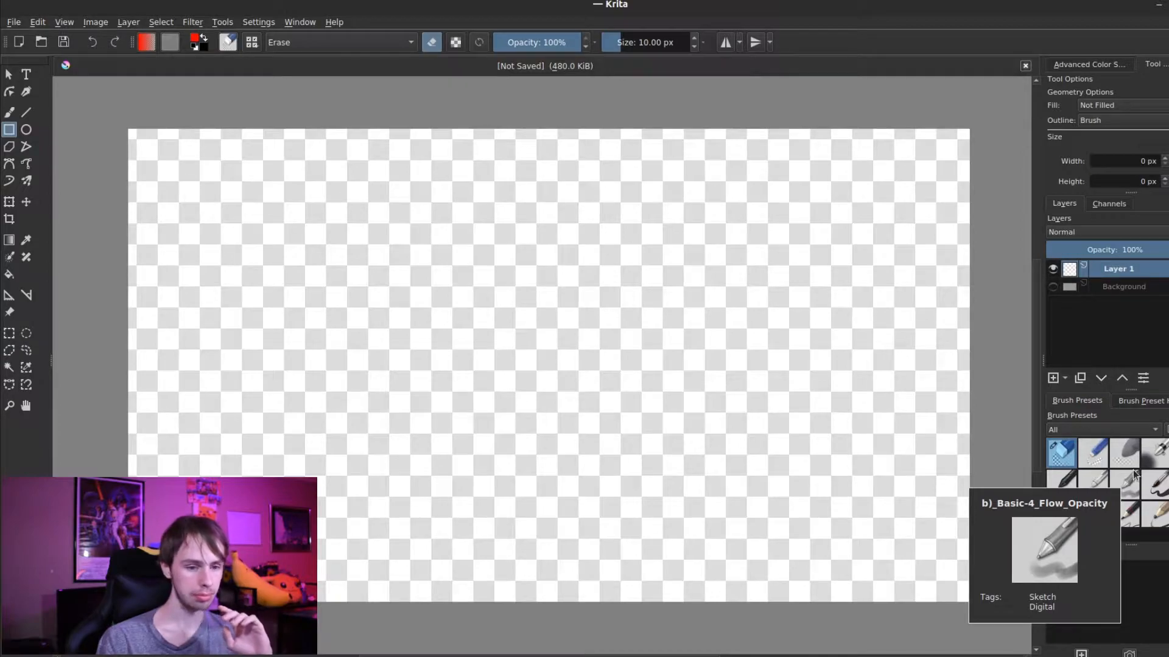
scroll(1136, 474, down, 2)
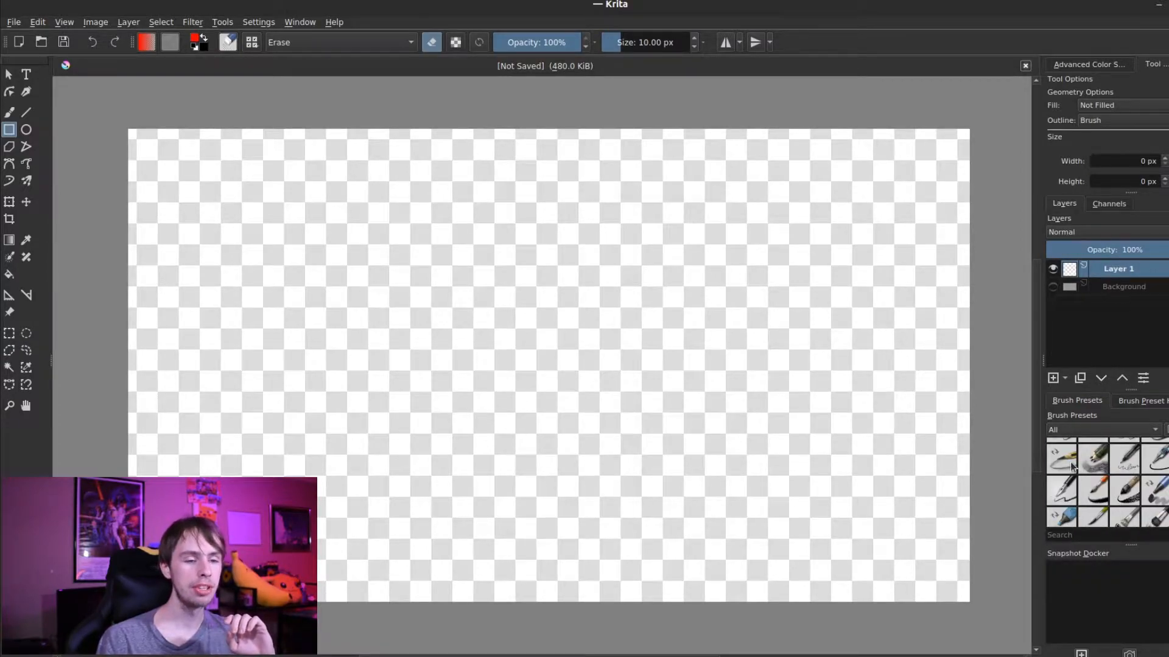
click(1069, 462)
drag(262, 244, 820, 499)
key(ctrl+z)
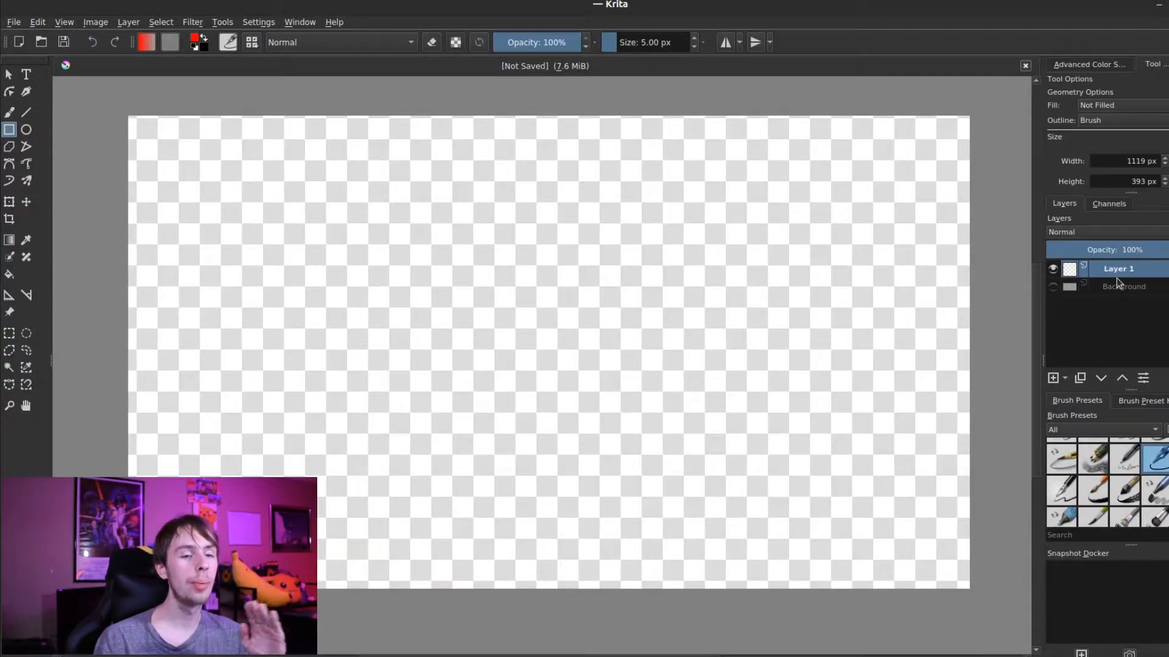
mouse_move(1116, 279)
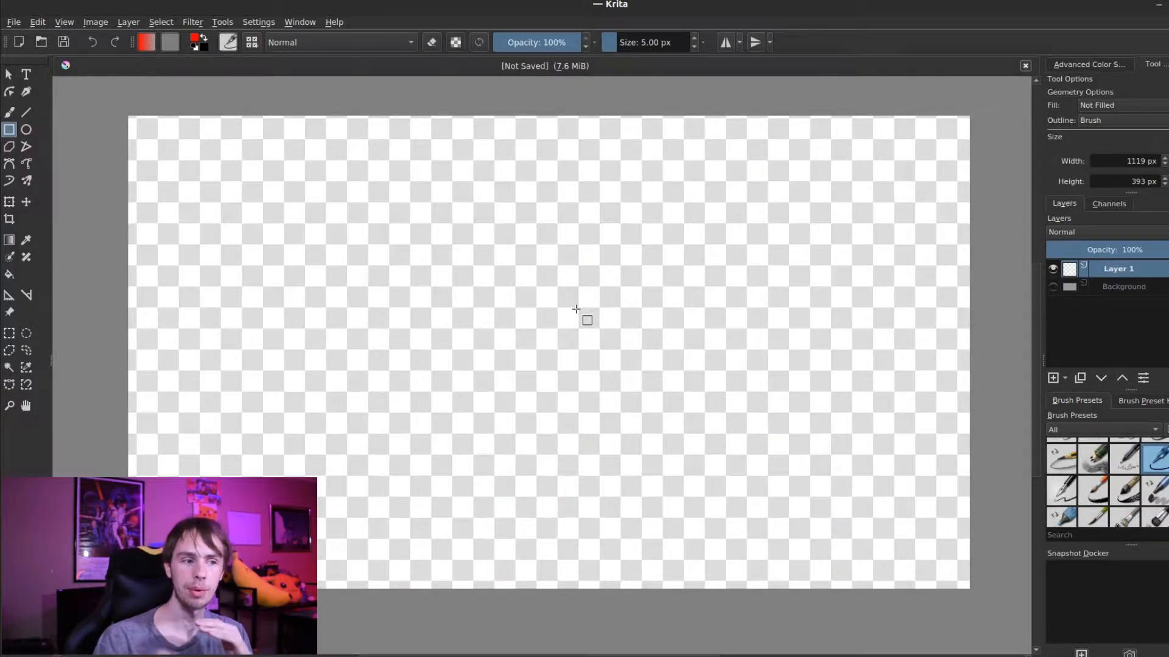
drag(292, 205, 759, 445)
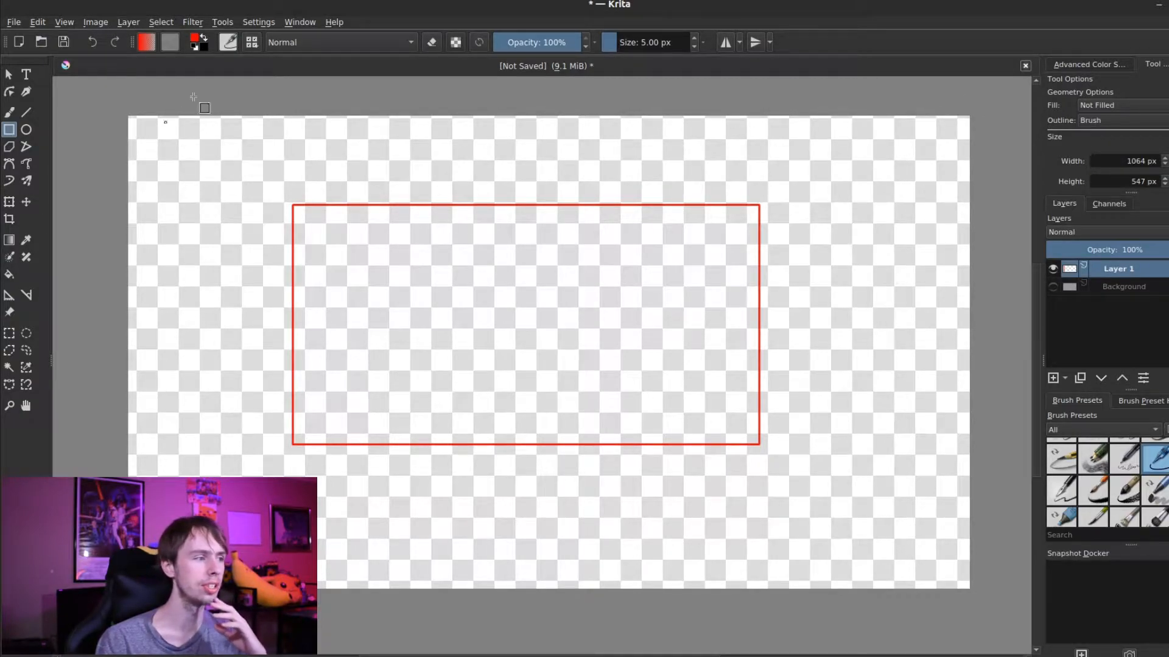
Switch to the freehand brush and choose the g)_Dry_Textured_Creases brush preset.
click(9, 114)
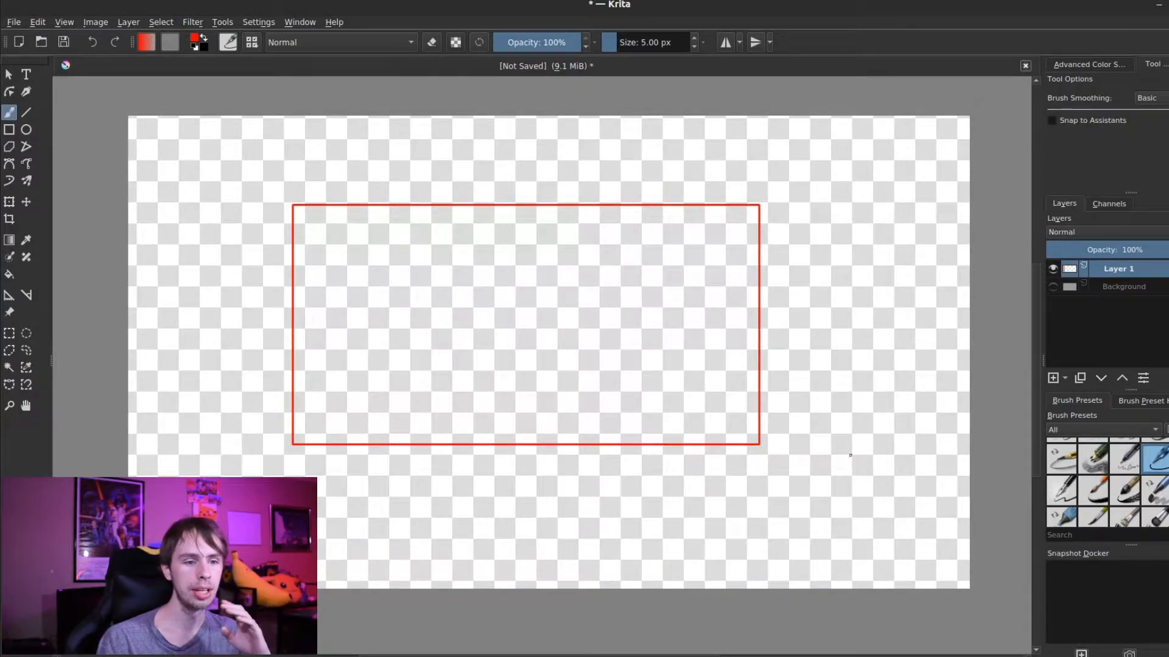
scroll(1103, 484, down, 3)
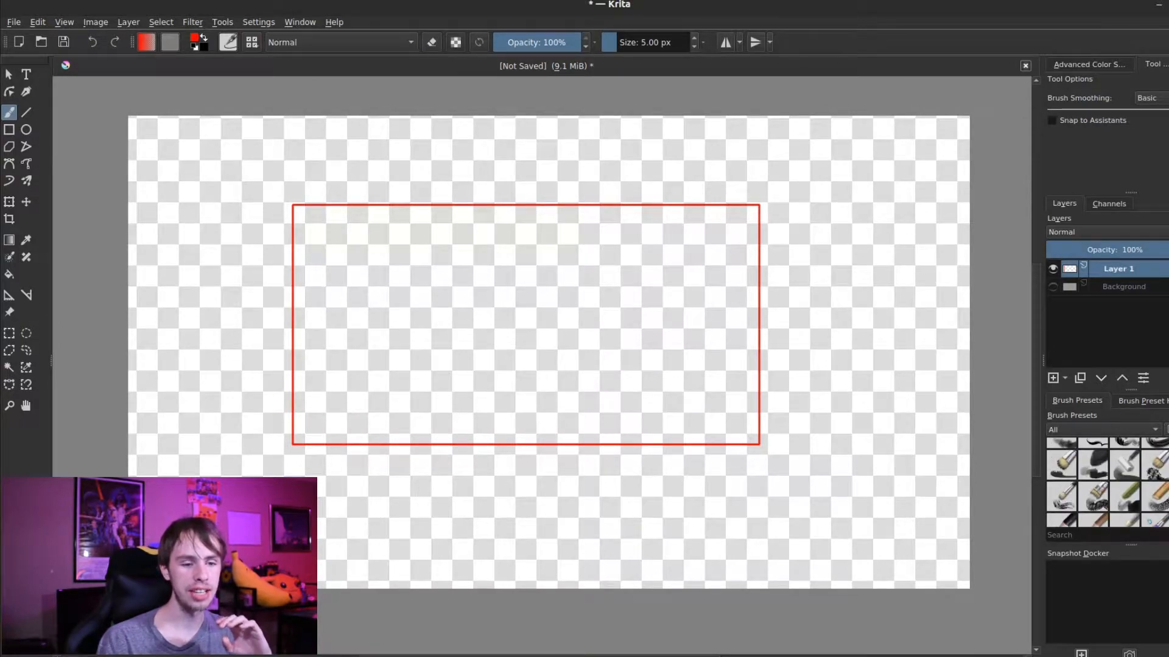
scroll(1147, 506, down, 3)
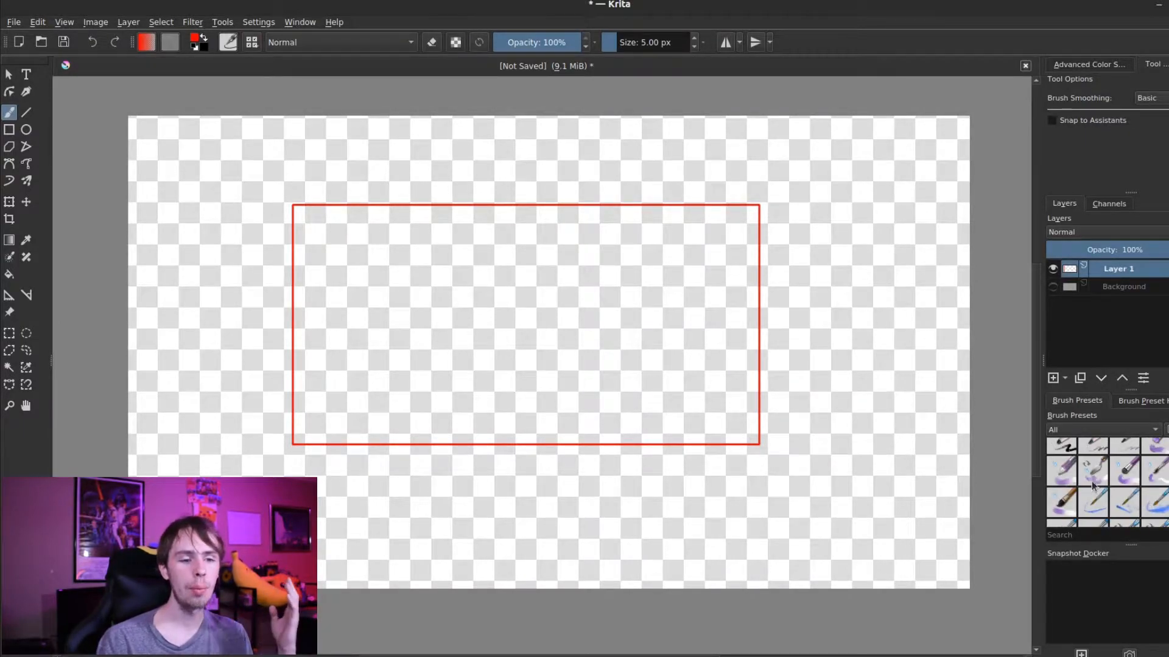
mouse_move(1070, 483)
scroll(1101, 506, down, 3)
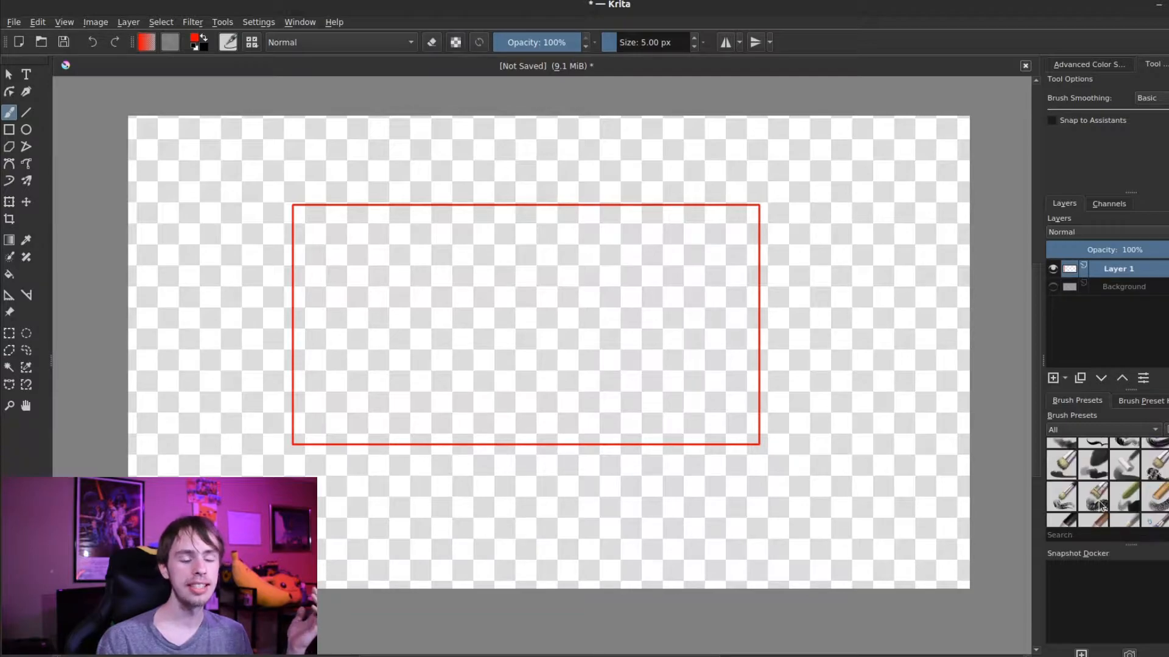
mouse_move(1100, 505)
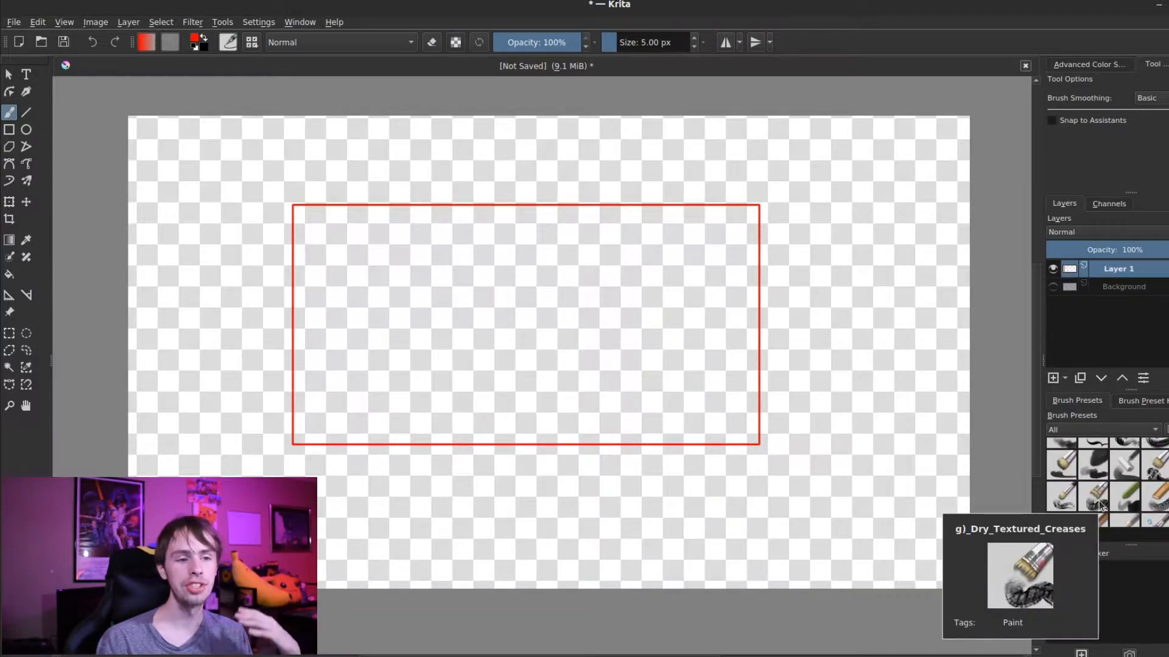
click(1100, 506)
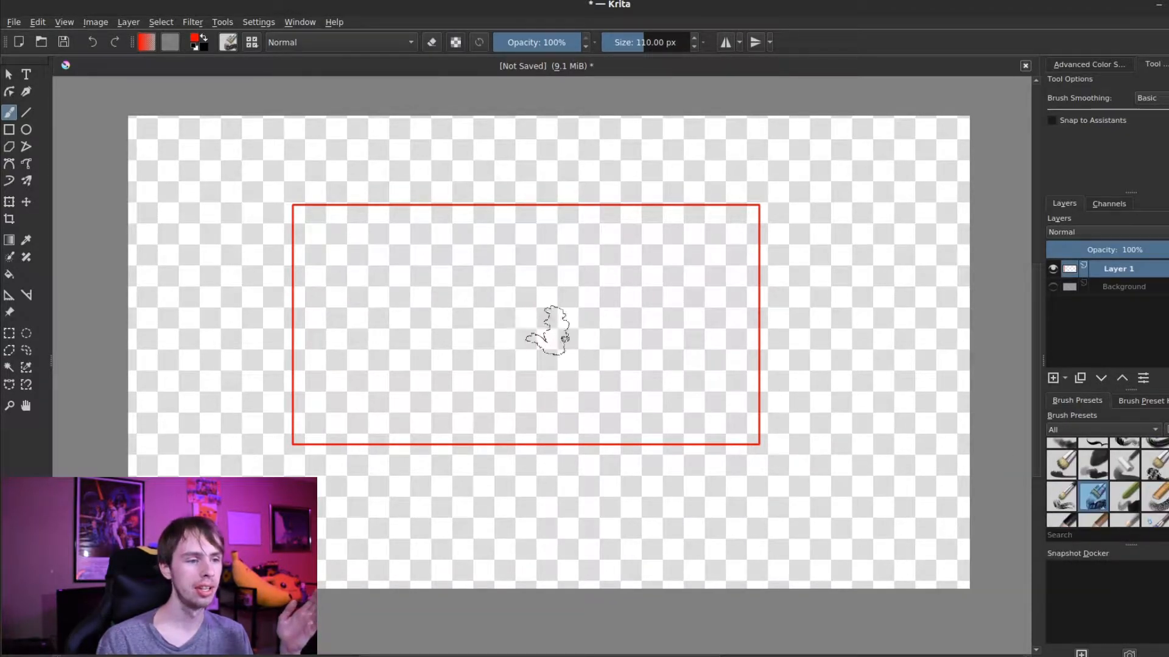
Set the foreground colour to green and paint textured strokes over the rectangle's upper-right and lower-left corners.
drag(757, 198, 761, 210)
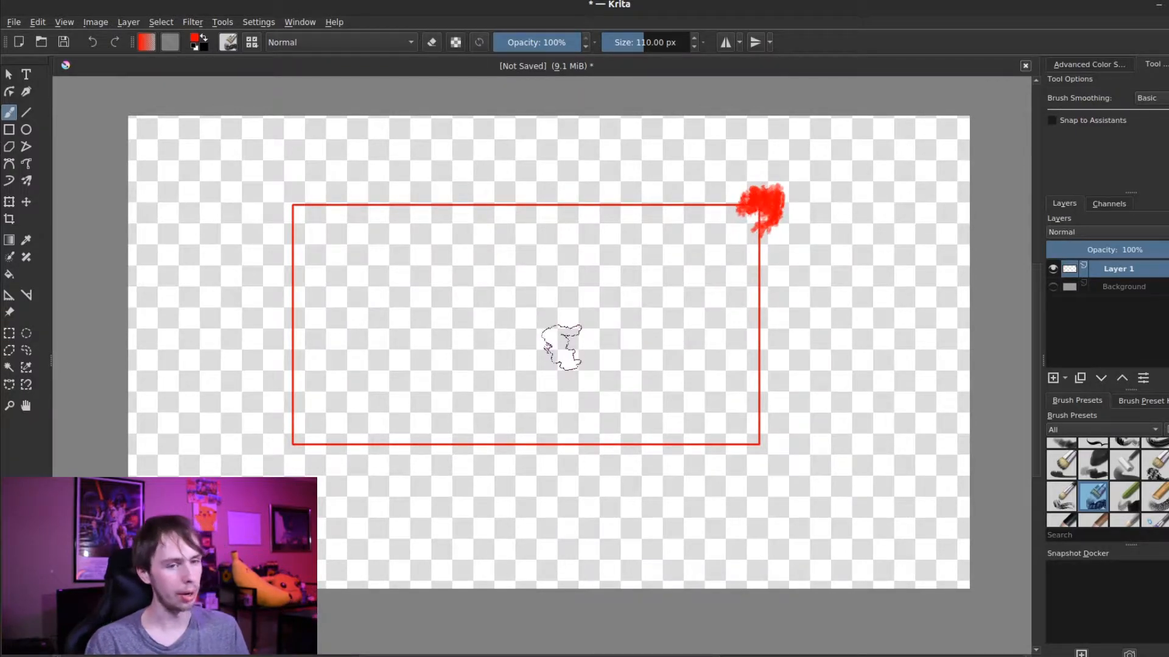
key(ctrl+z)
click(1114, 64)
click(1130, 124)
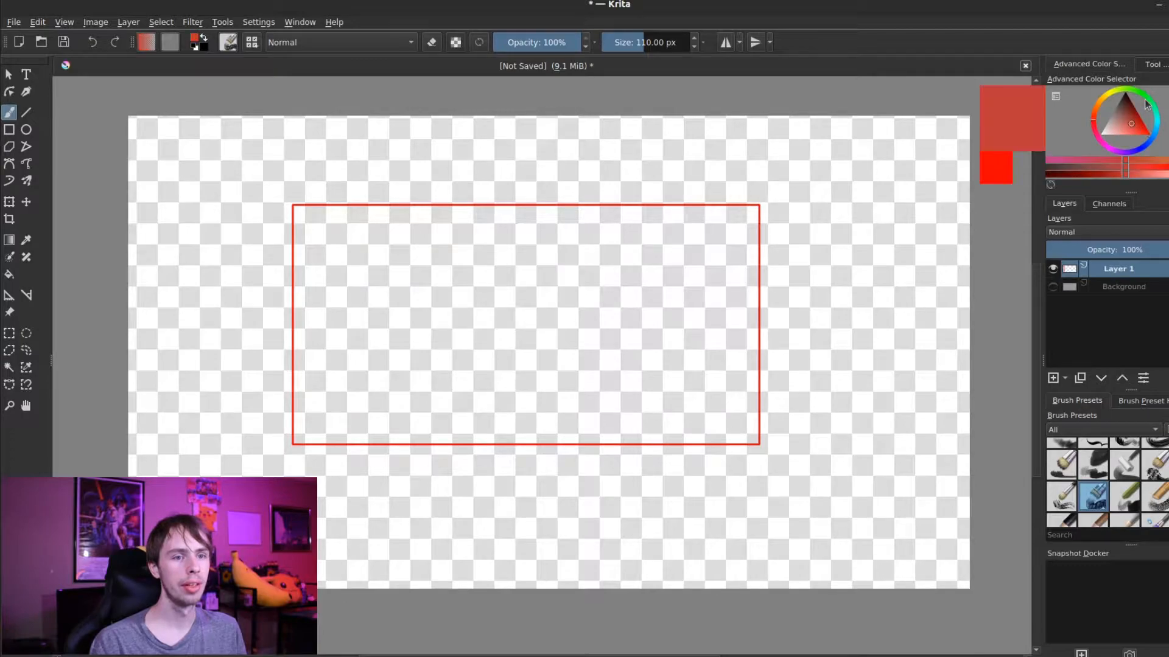
drag(1134, 92, 1158, 112)
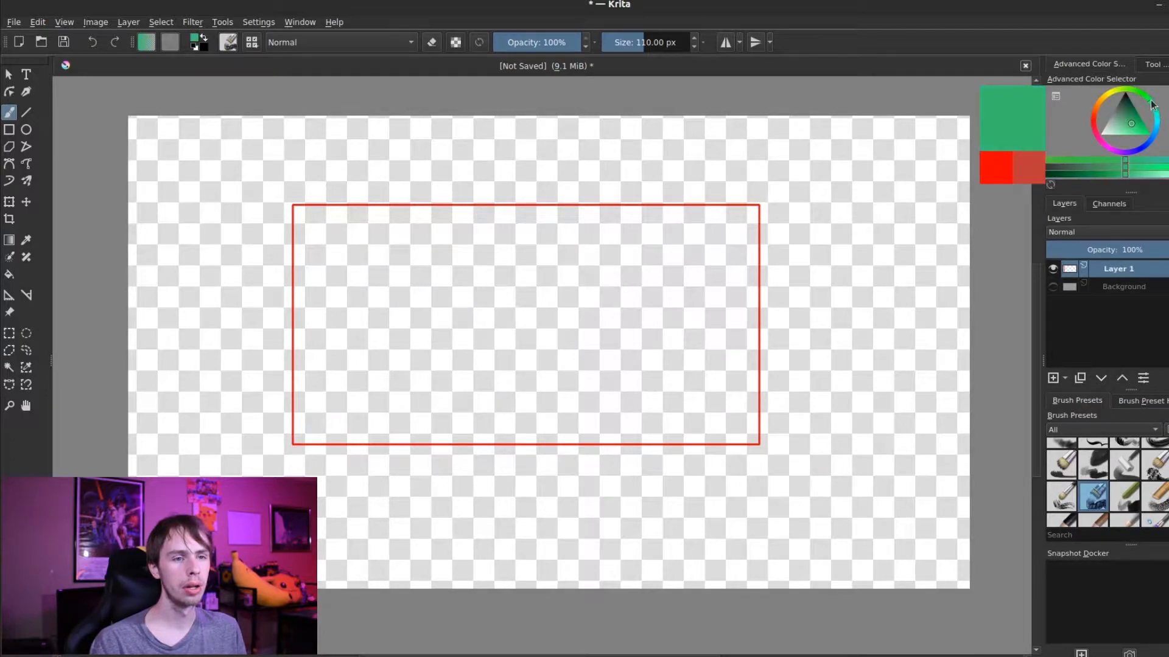
drag(761, 199, 755, 203)
drag(292, 444, 360, 442)
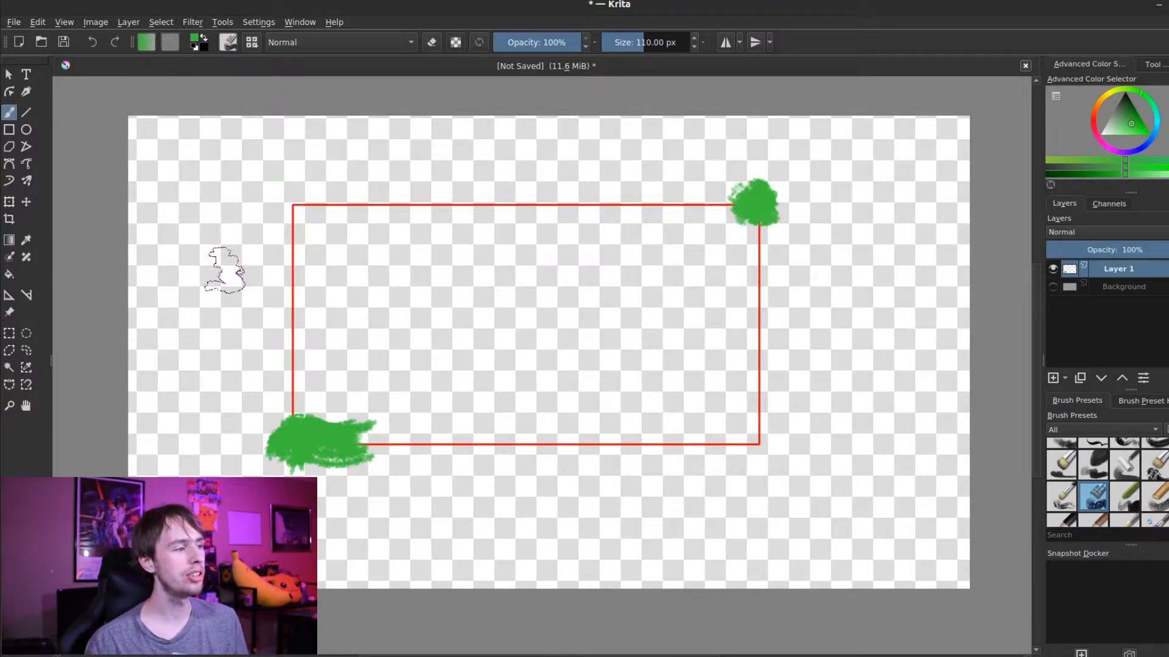
Choose the 40 px pen brush preset, paint a diagonal test stroke across the upper-right green blob and undo it.
click(433, 42)
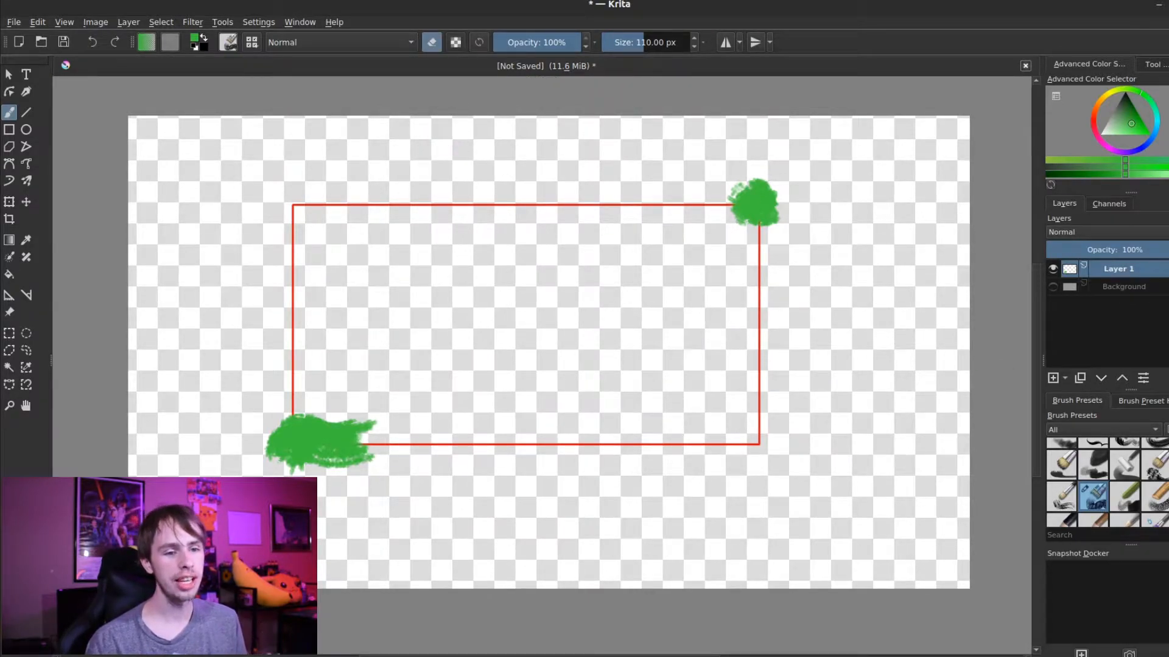
scroll(1109, 475, up, 5)
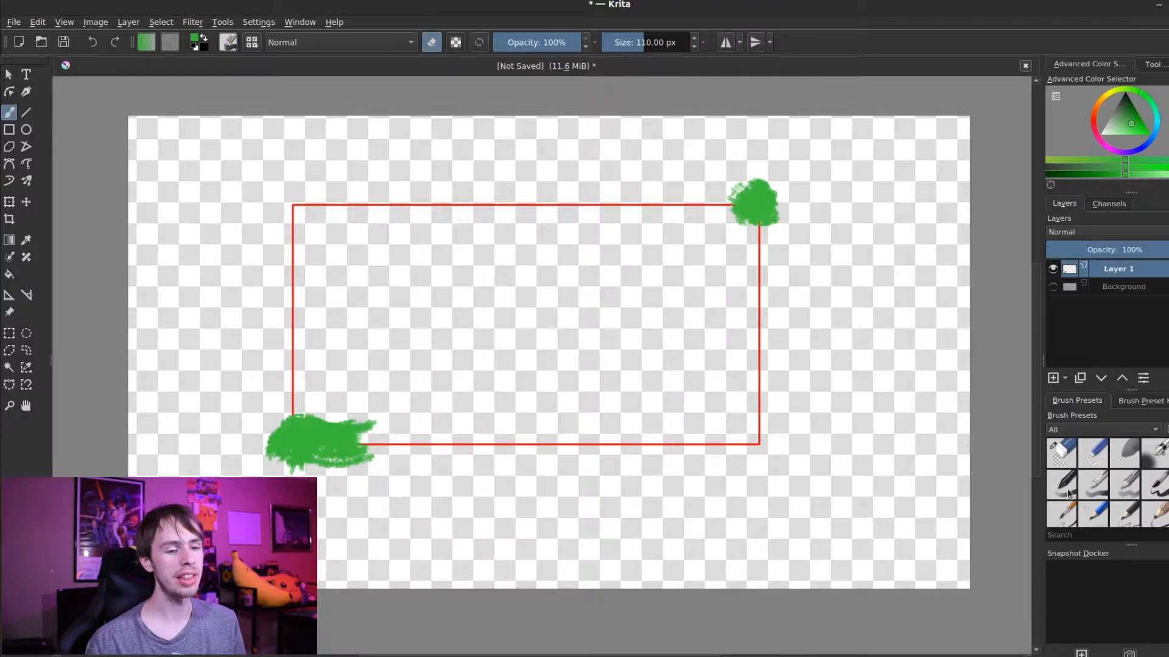
scroll(1093, 517, down, 3)
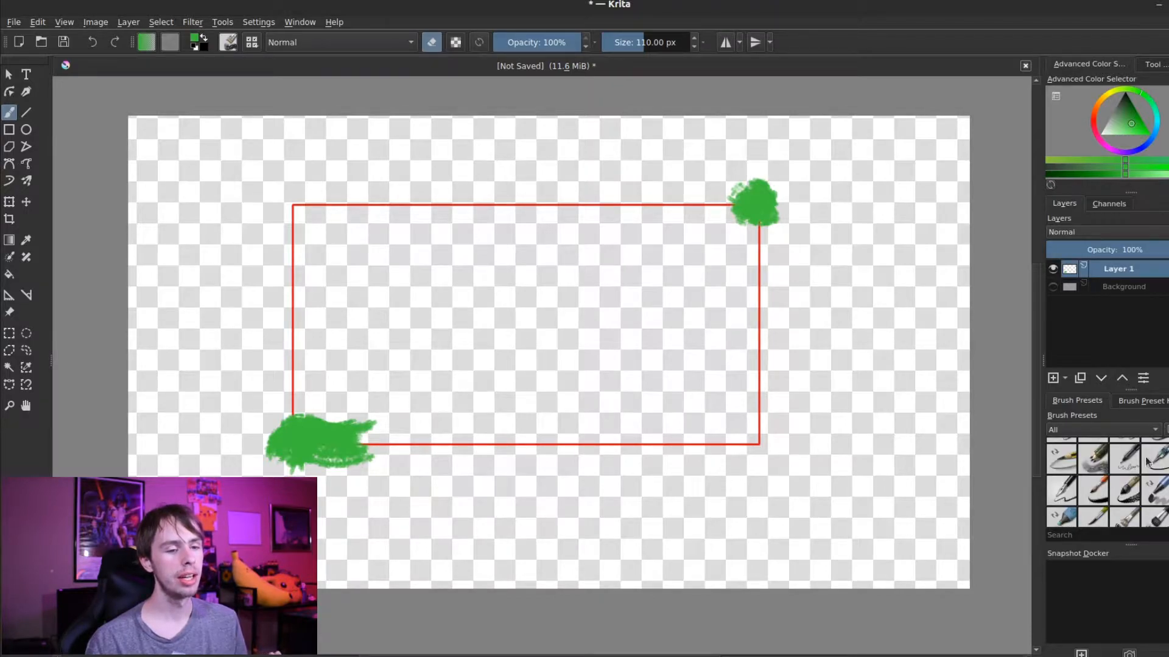
scroll(1146, 463, up, 3)
click(1062, 484)
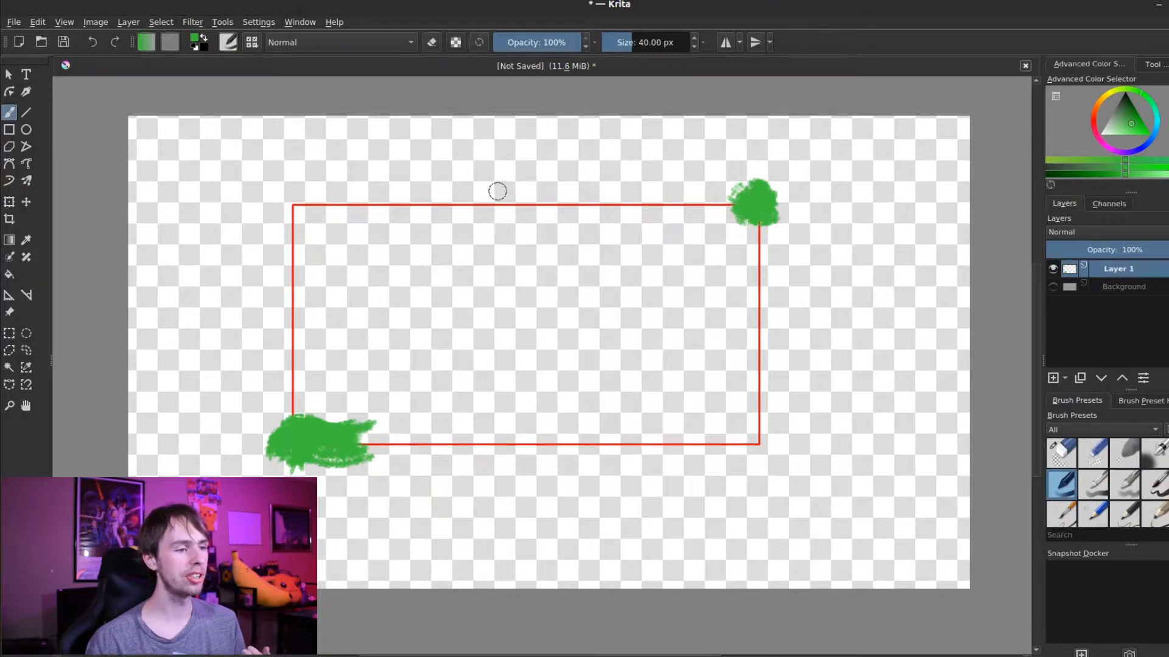
drag(700, 161, 845, 248)
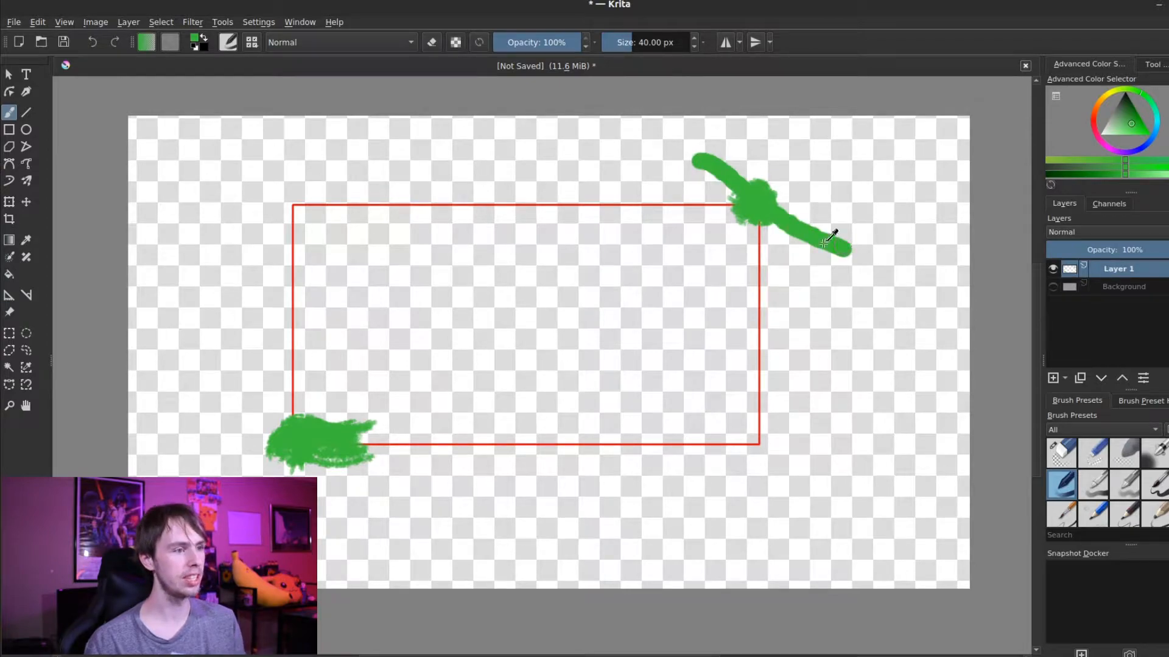
key(ctrl+z)
Turn on eraser mode, erase diagonally across the upper-right and lower-left green blobs, and undo both erasures.
click(432, 42)
drag(728, 162, 797, 221)
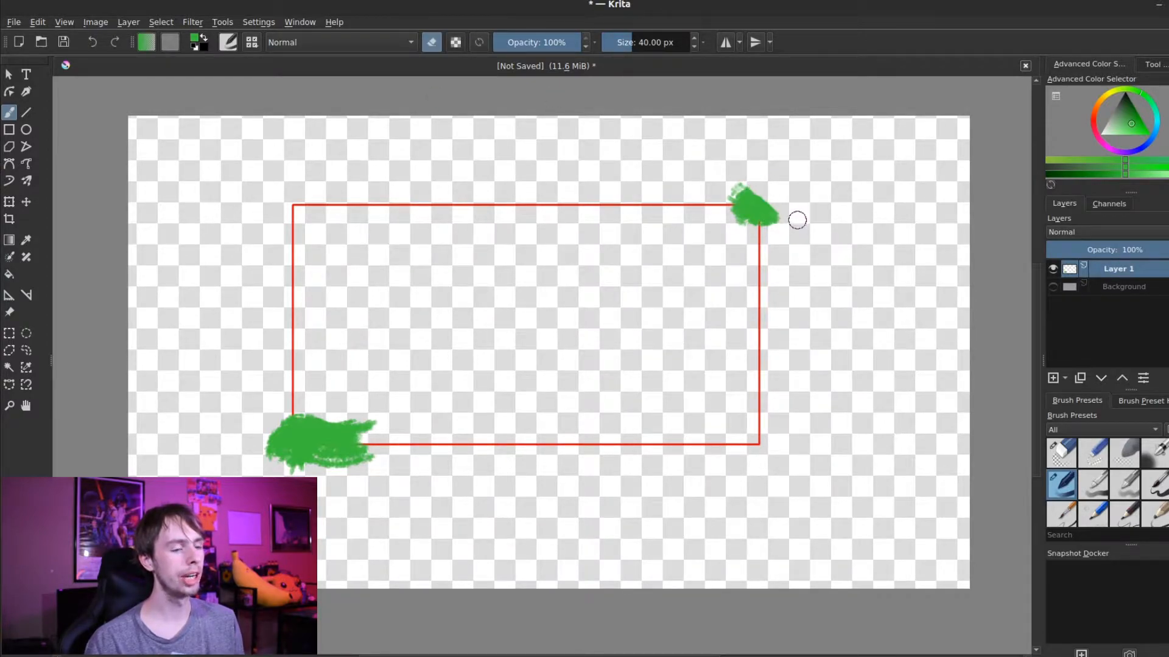
drag(206, 405, 378, 480)
key(ctrl+z)
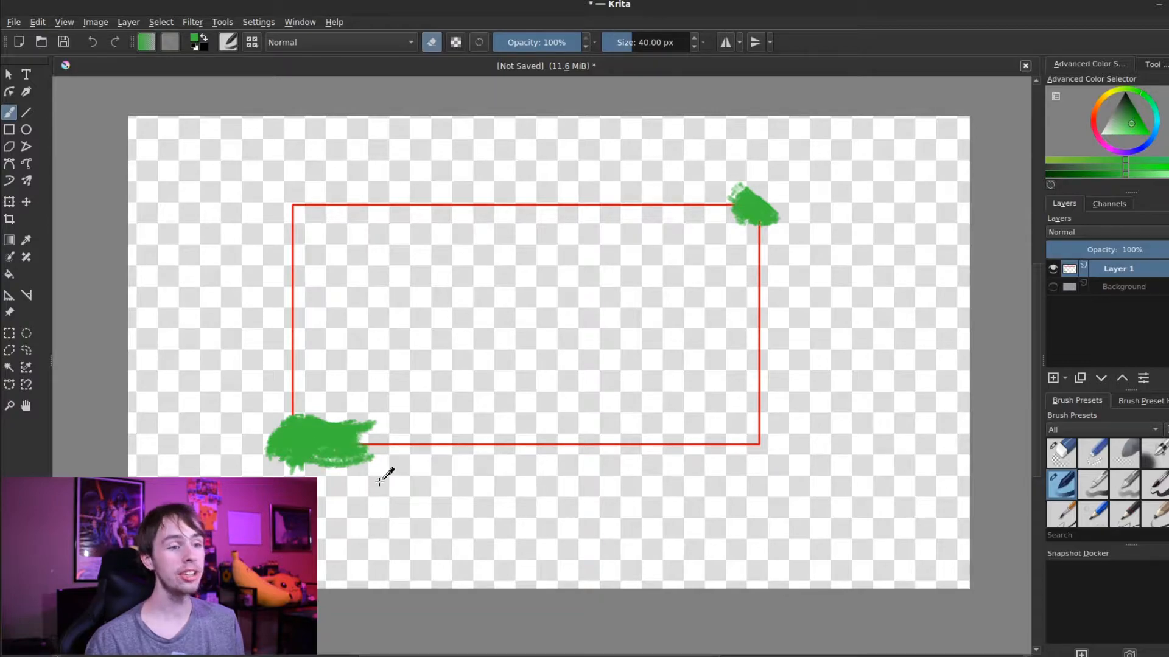
key(ctrl+z)
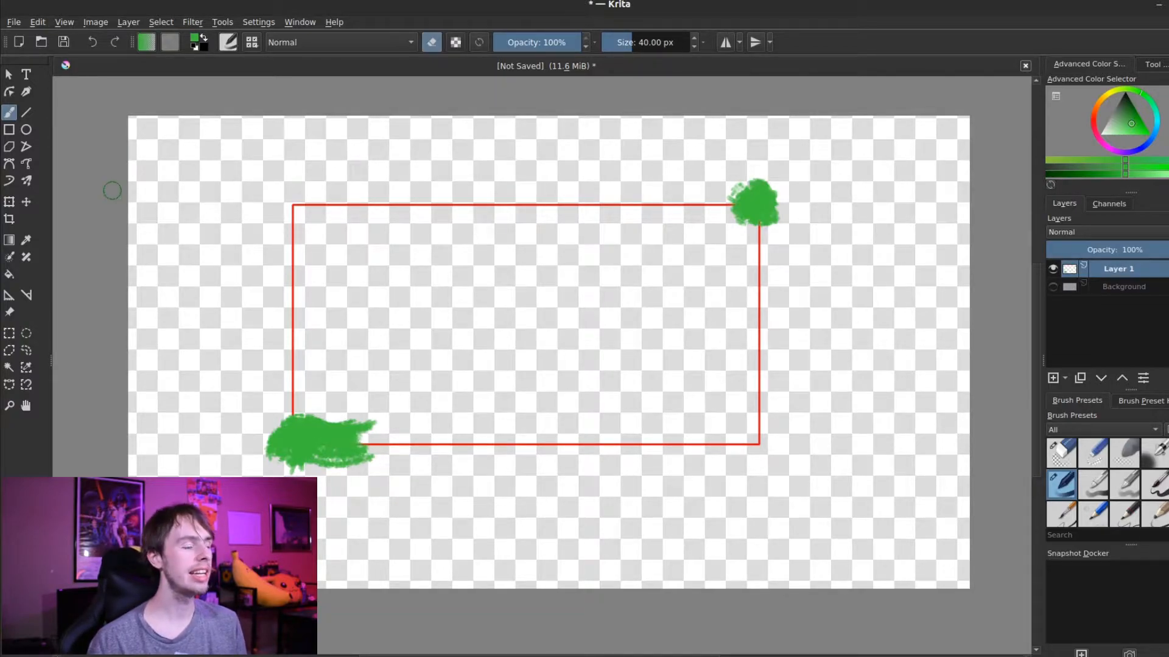
Try erasing with the Ellipse tool over the rectangle's upper edge and lower-left corner, undoing each ellipse.
click(9, 129)
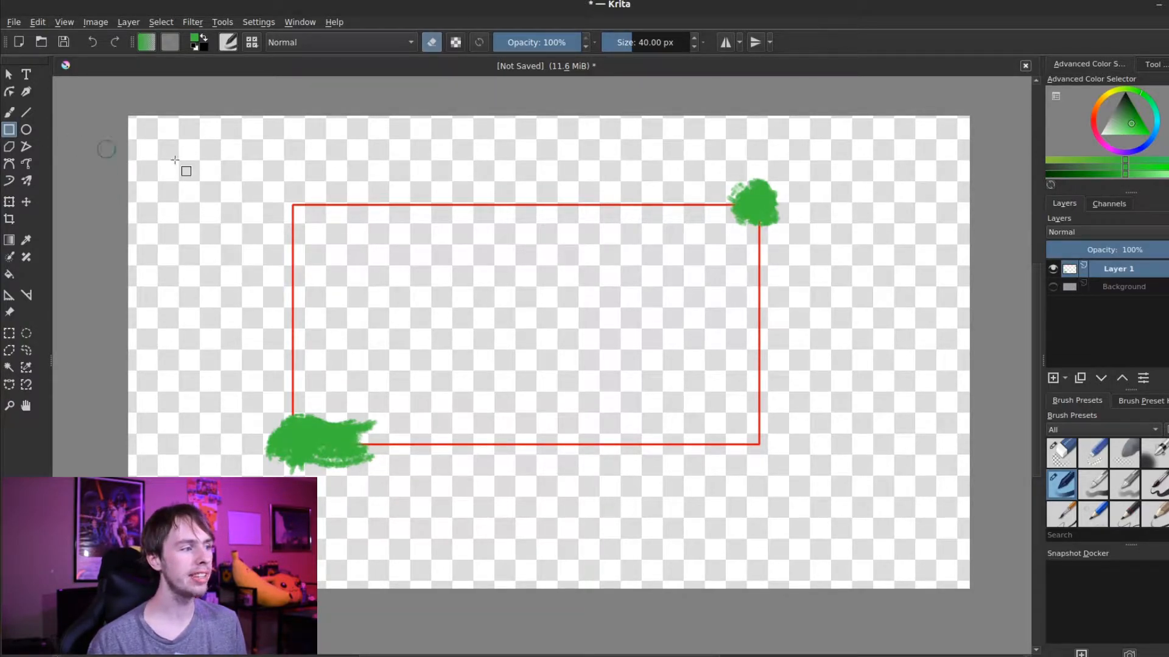
click(27, 129)
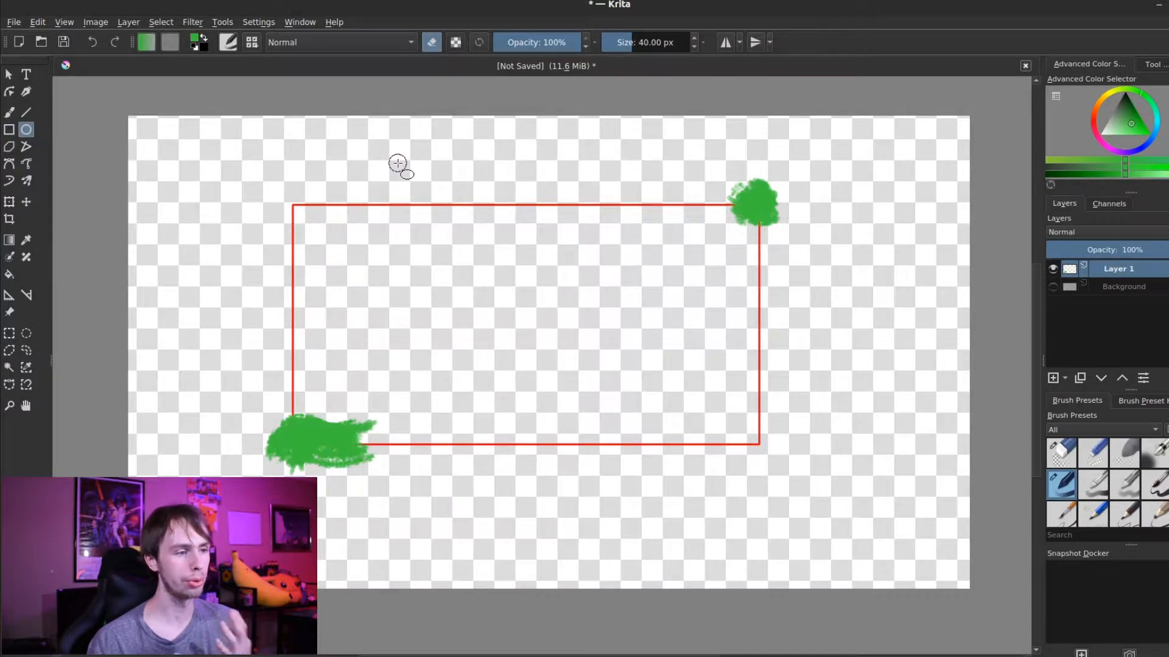
drag(402, 147, 666, 367)
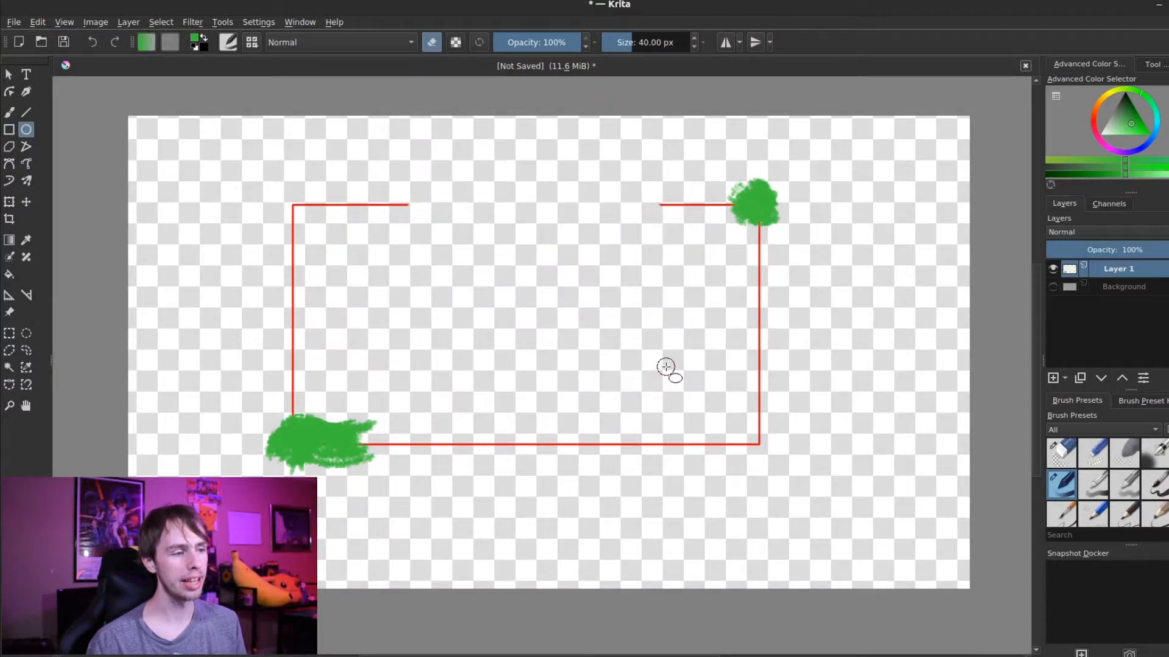
key(ctrl+z)
drag(388, 154, 613, 352)
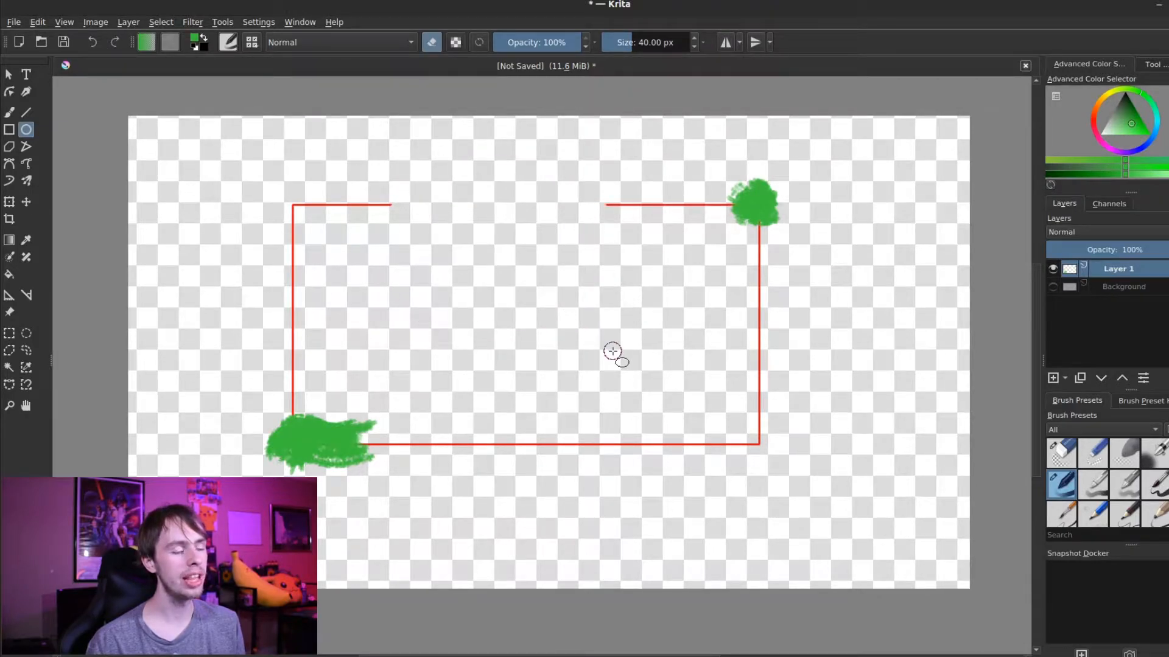
key(ctrl+z)
drag(379, 166, 606, 359)
key(ctrl+z)
drag(139, 345, 448, 557)
key(ctrl+z)
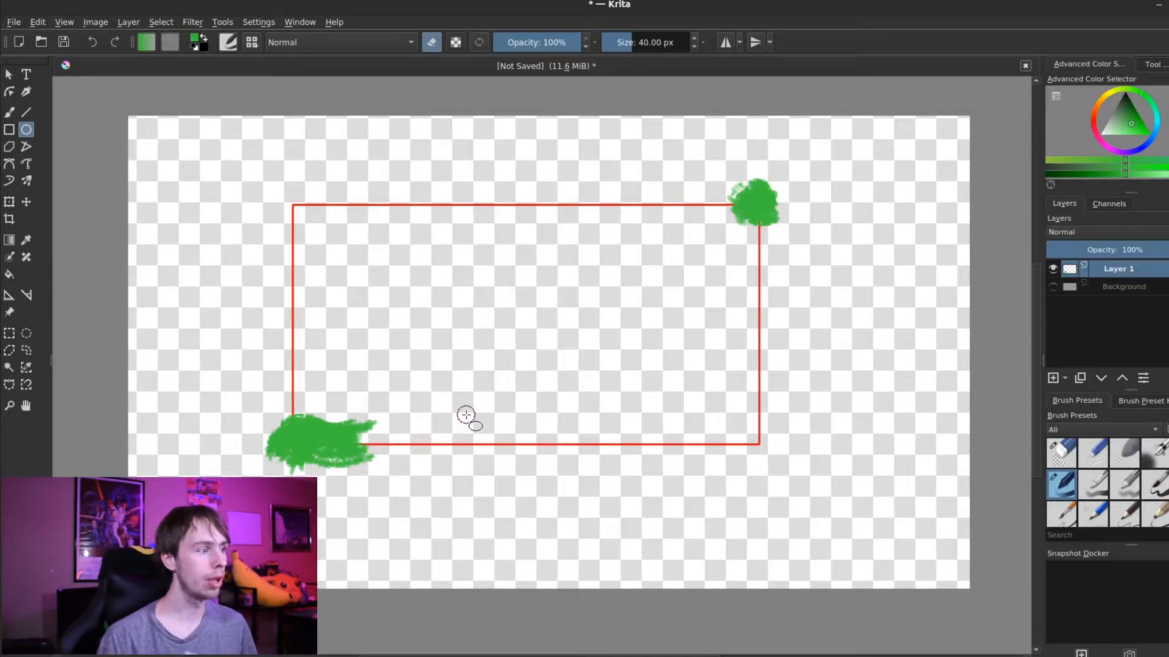
Try erasing rectangular outlines across the red rectangle with the Rectangle tool, undoing each attempt.
click(10, 130)
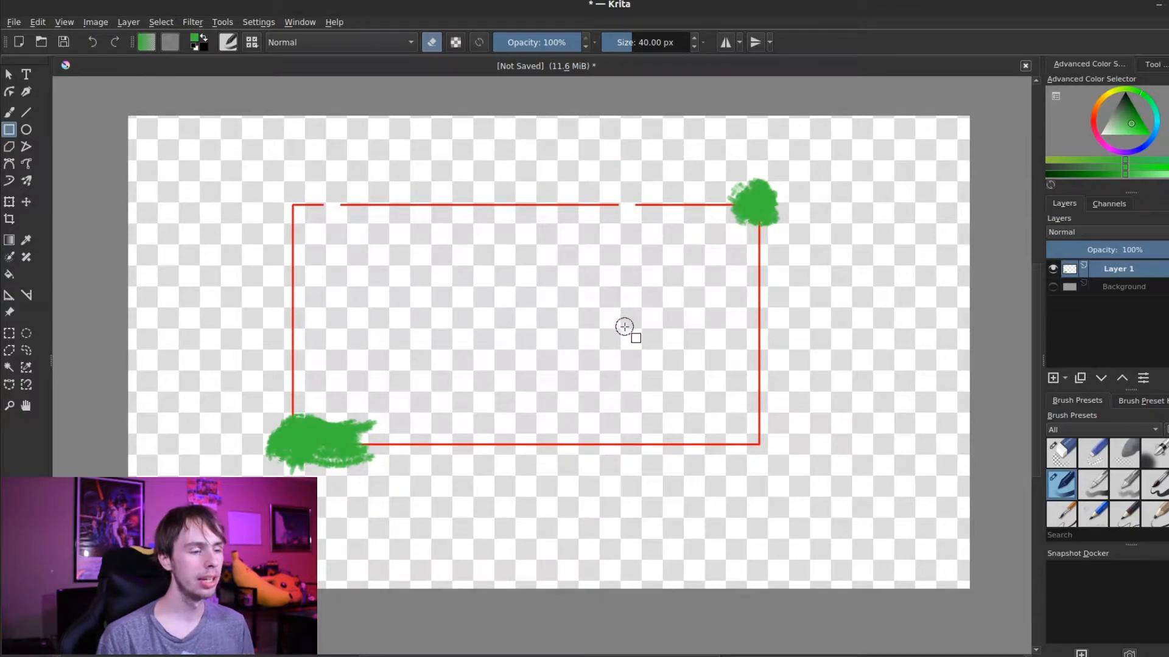
key(ctrl+z)
scroll(397, 171, up, 2)
drag(368, 154, 821, 449)
key(ctrl+z)
drag(323, 164, 715, 357)
key(ctrl+z)
drag(324, 164, 682, 385)
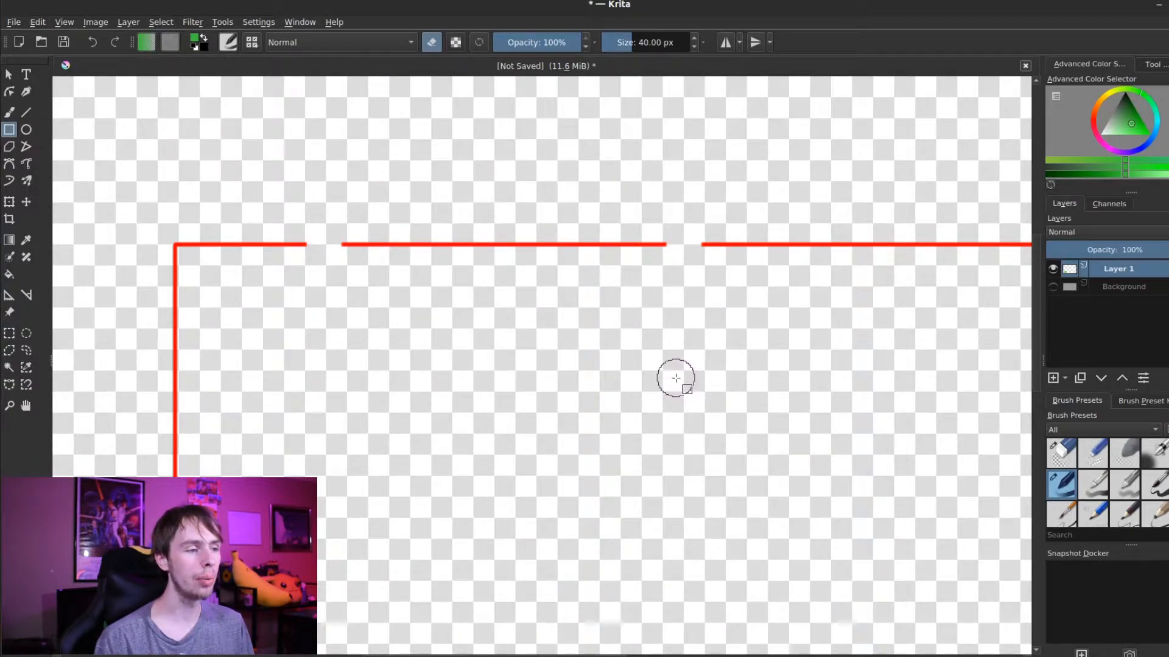
key(ctrl+z)
scroll(433, 214, down, 3)
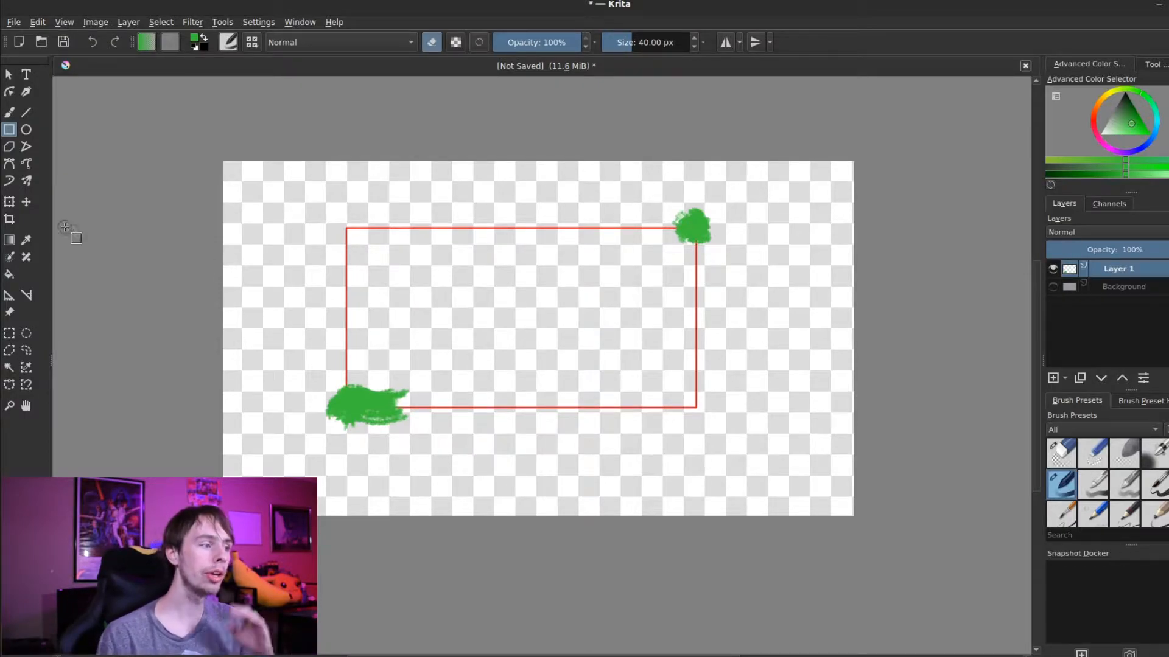
Erase a crossing four-point shape over the red rectangle with the Polygon tool, and undo it.
click(8, 148)
click(552, 338)
click(393, 187)
click(333, 281)
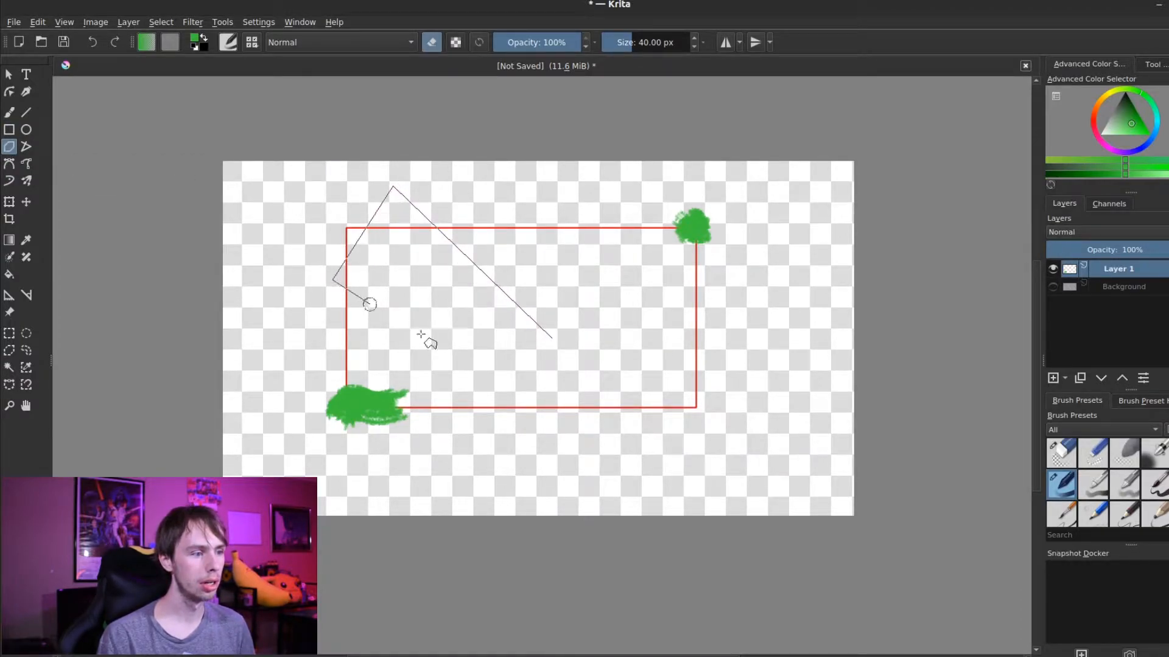
shift+click(708, 453)
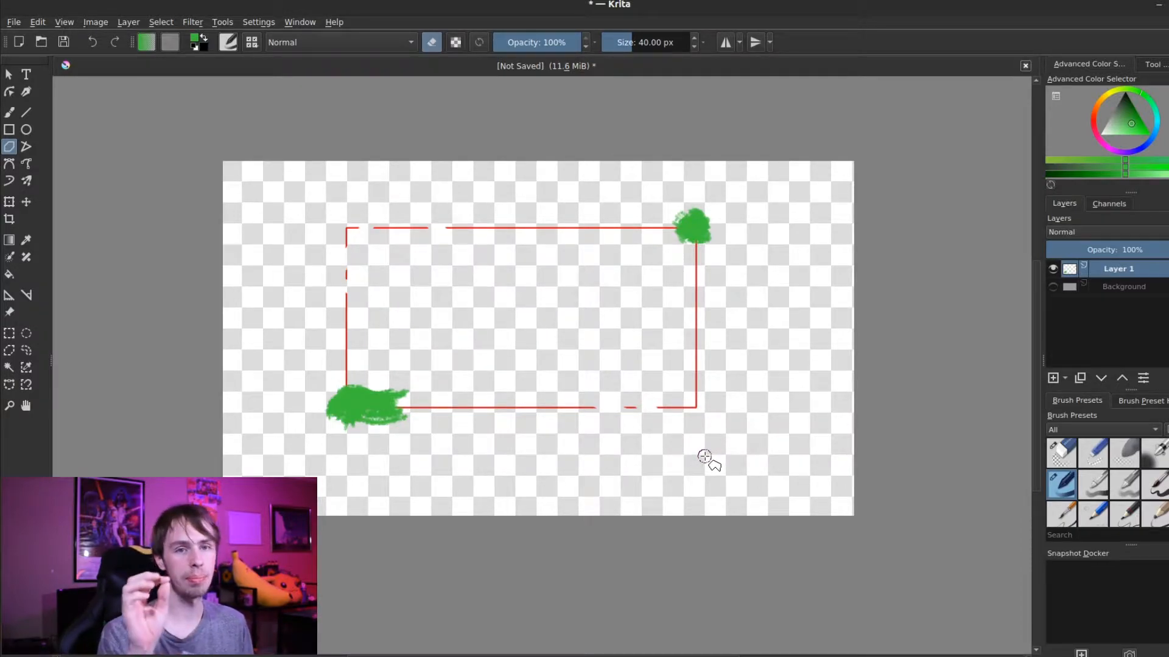
key(ctrl+z)
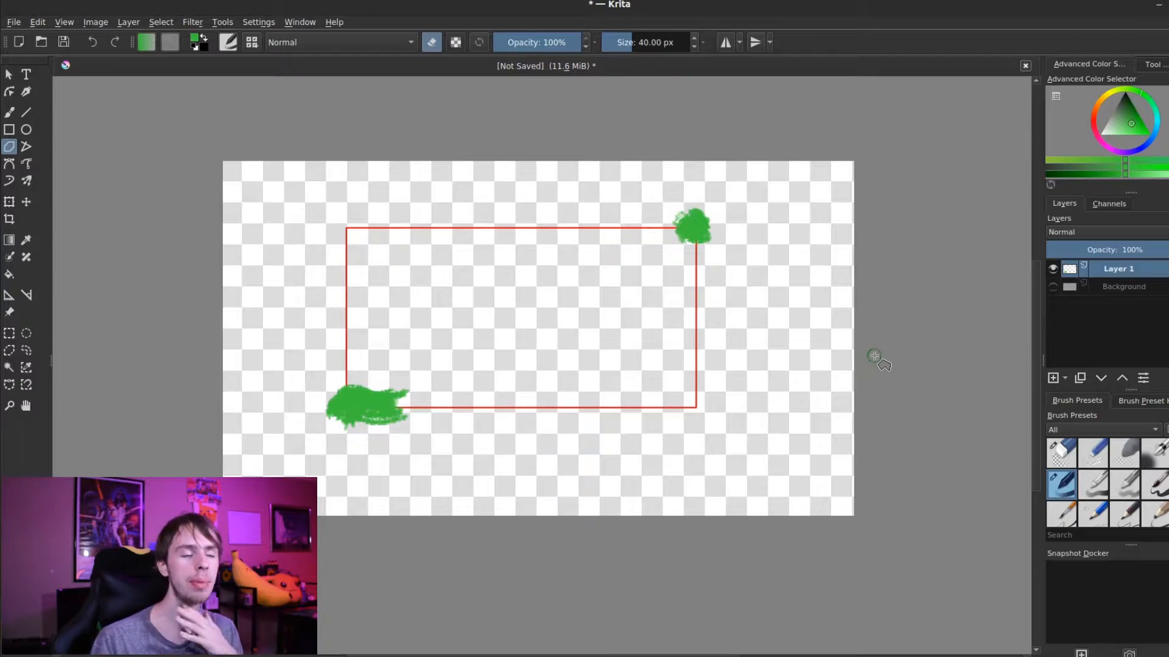
Open the layer style settings for Layer 1 and move the dialog aside to uncover the drawing.
right_click(1133, 268)
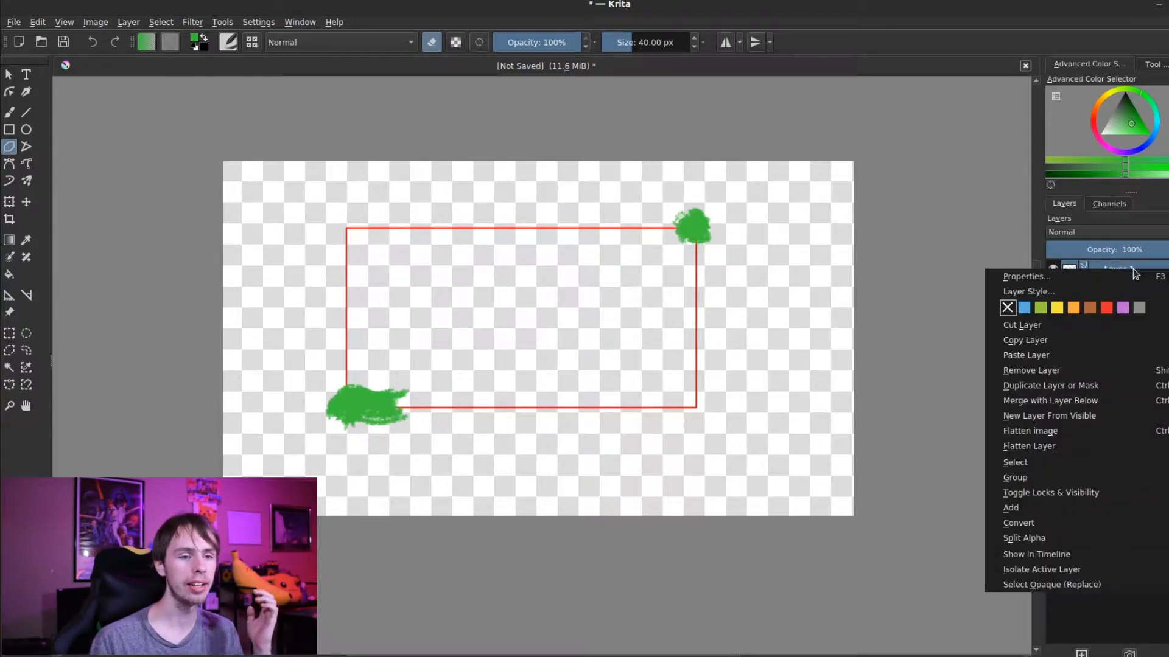
click(1076, 297)
drag(567, 49, 939, 123)
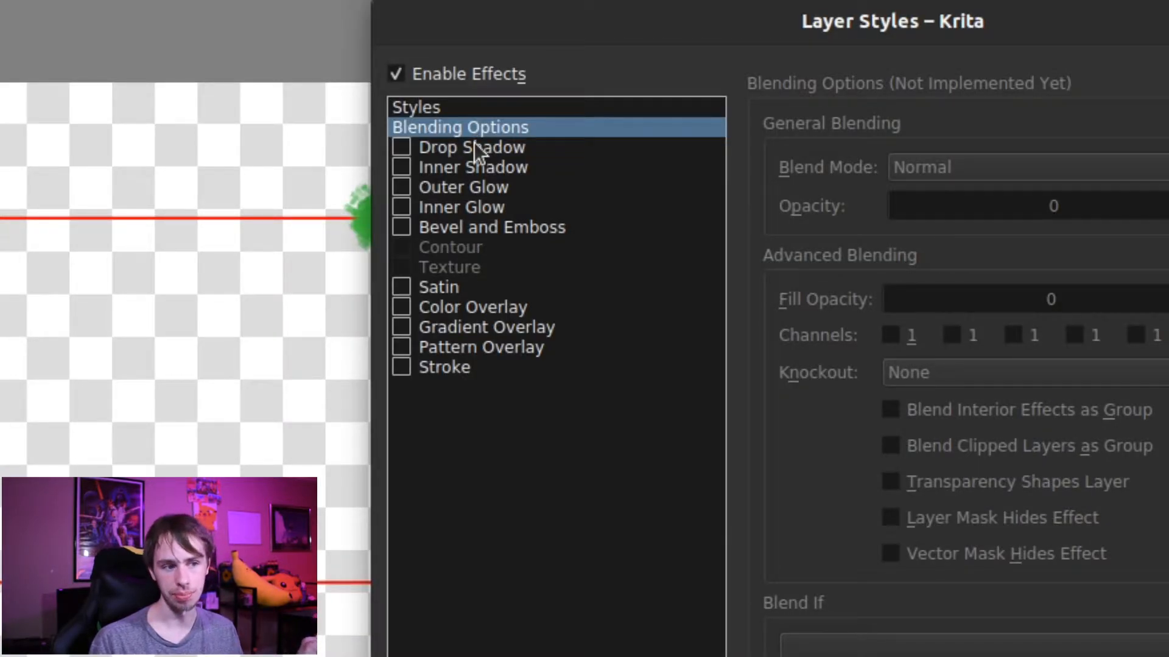
Review the settings of the layer effects from Drop Shadow to Stroke, switching Bevel and Emboss briefly on and off.
click(473, 147)
click(476, 167)
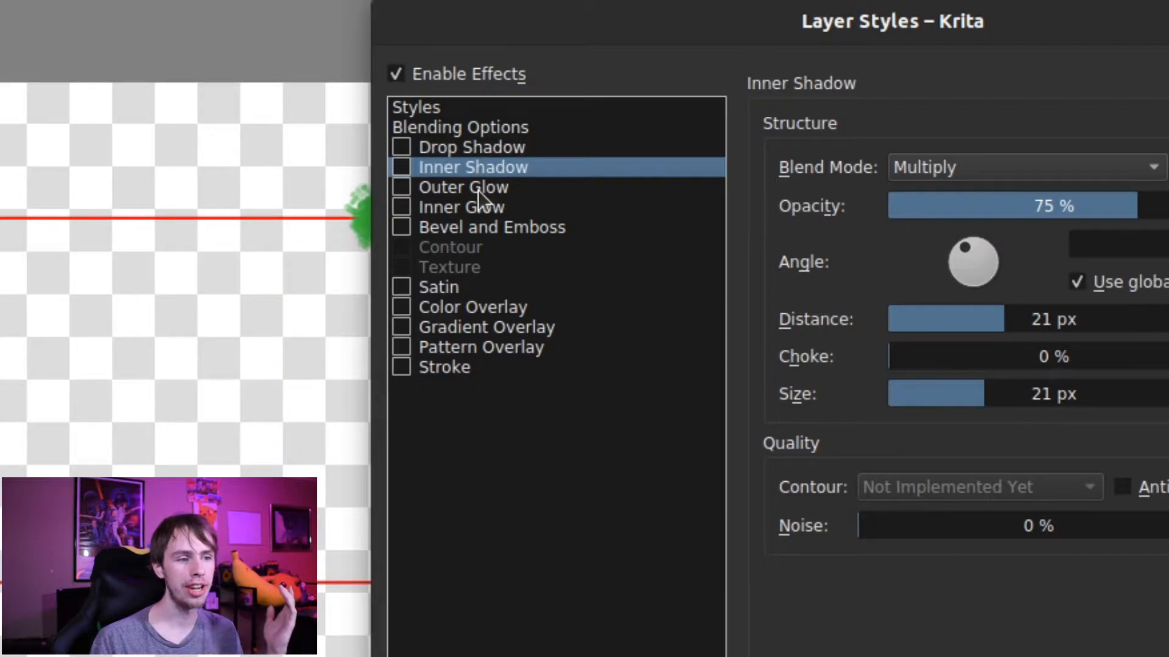
click(477, 189)
click(469, 207)
click(473, 231)
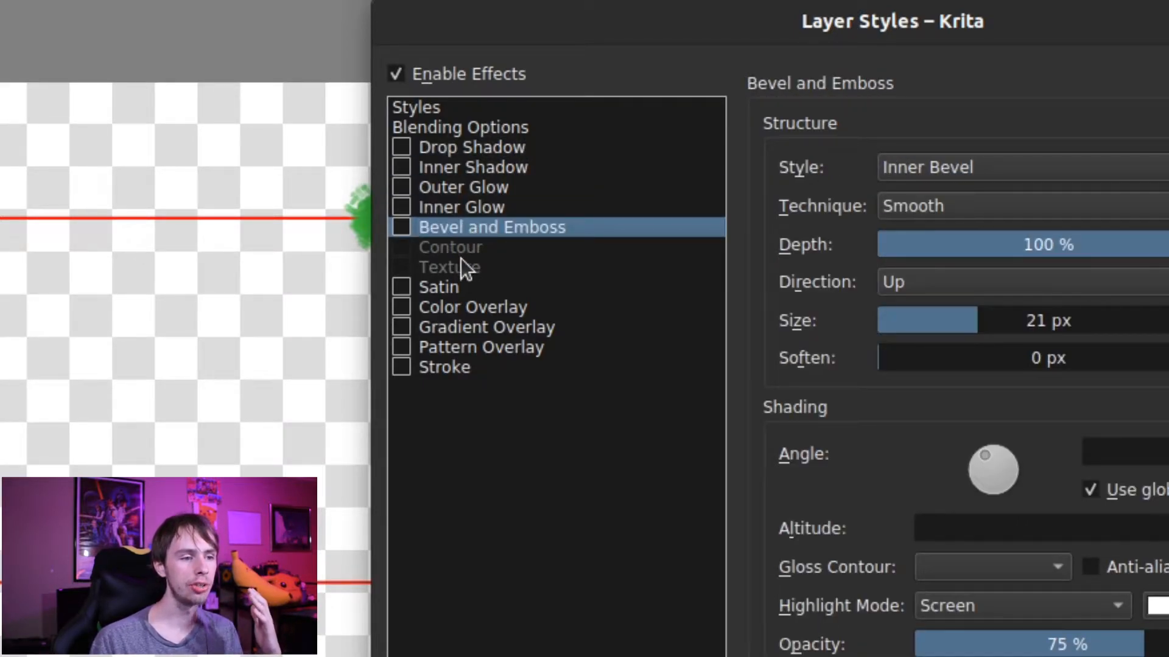
click(400, 227)
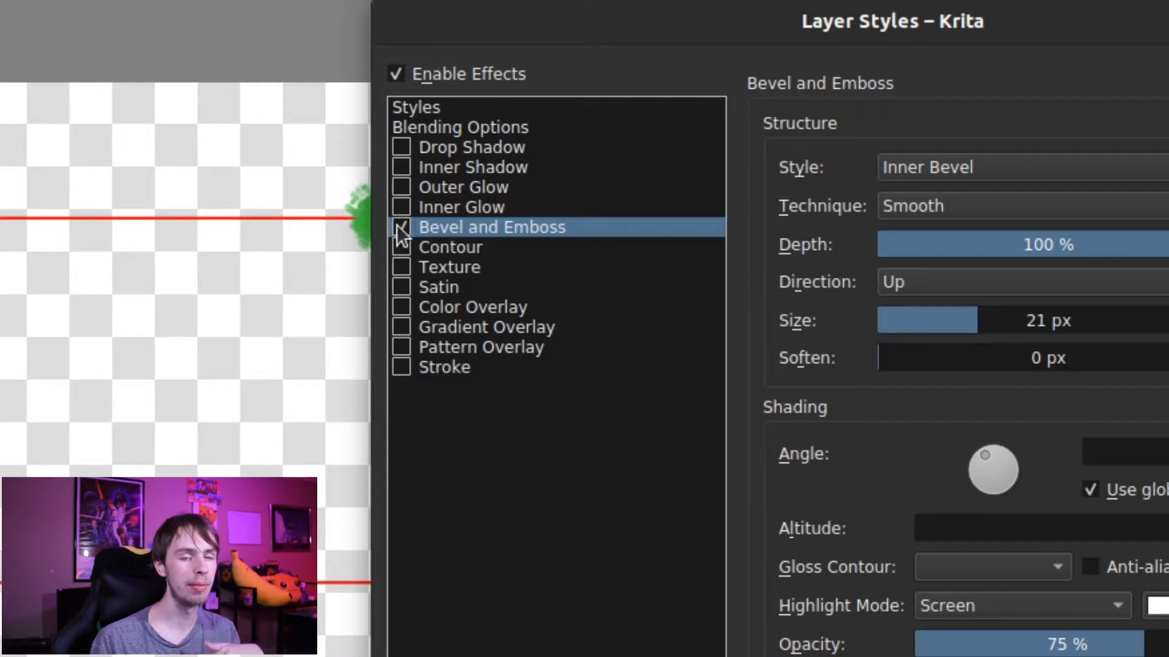
click(401, 230)
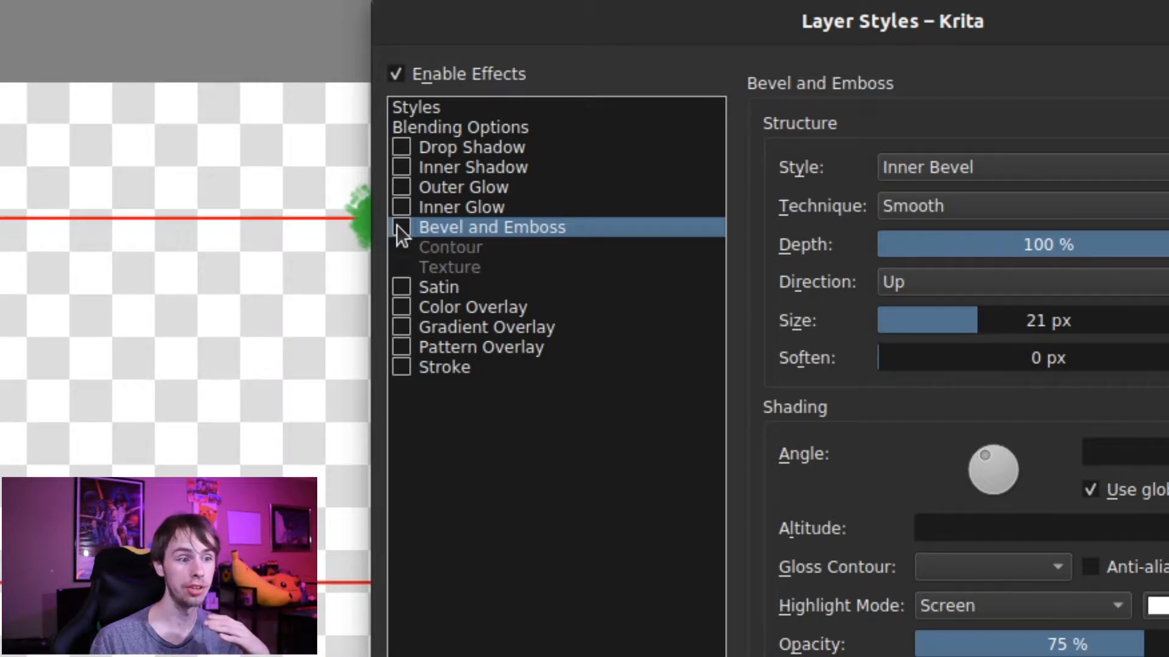
click(463, 286)
click(477, 307)
click(482, 329)
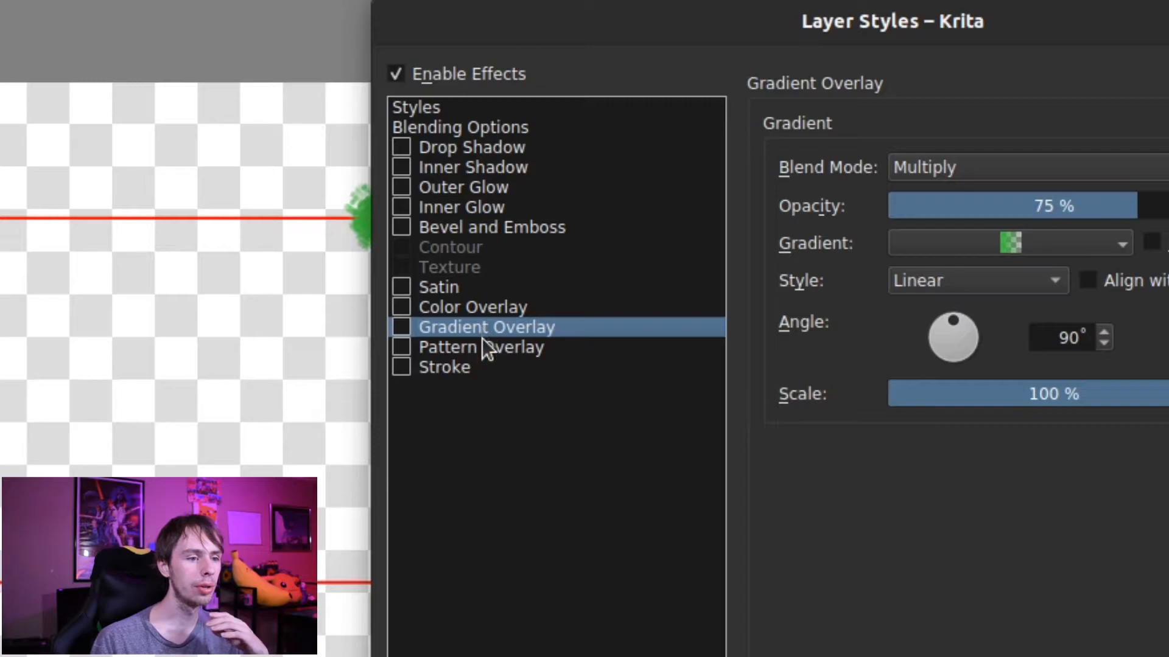
click(481, 339)
click(488, 365)
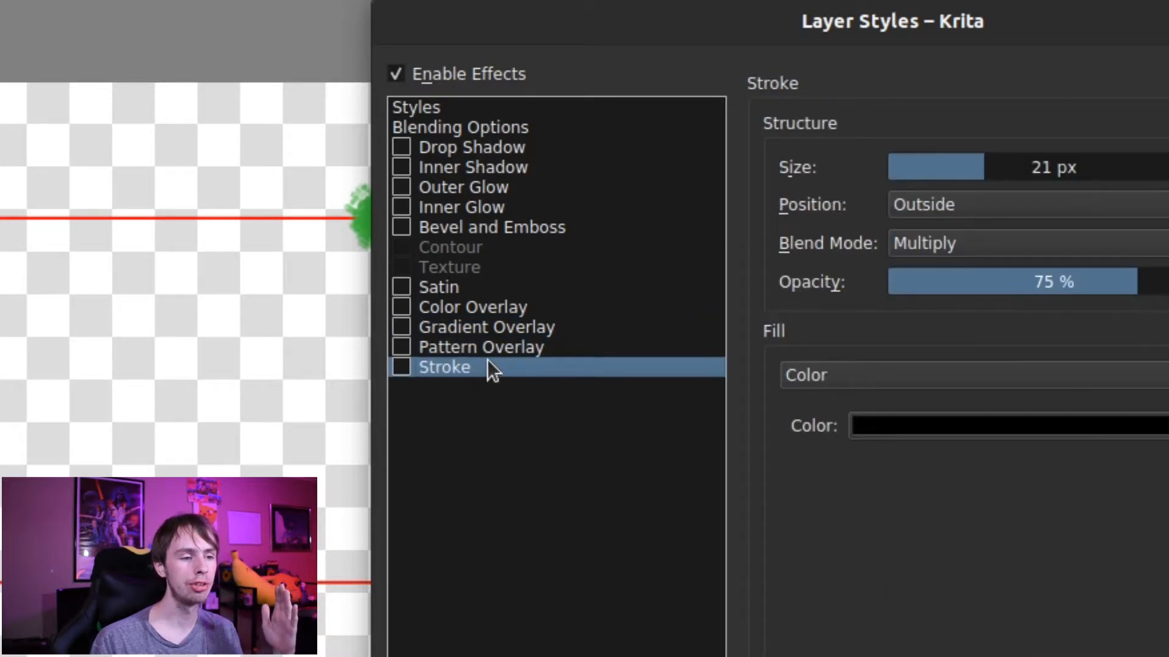
click(499, 152)
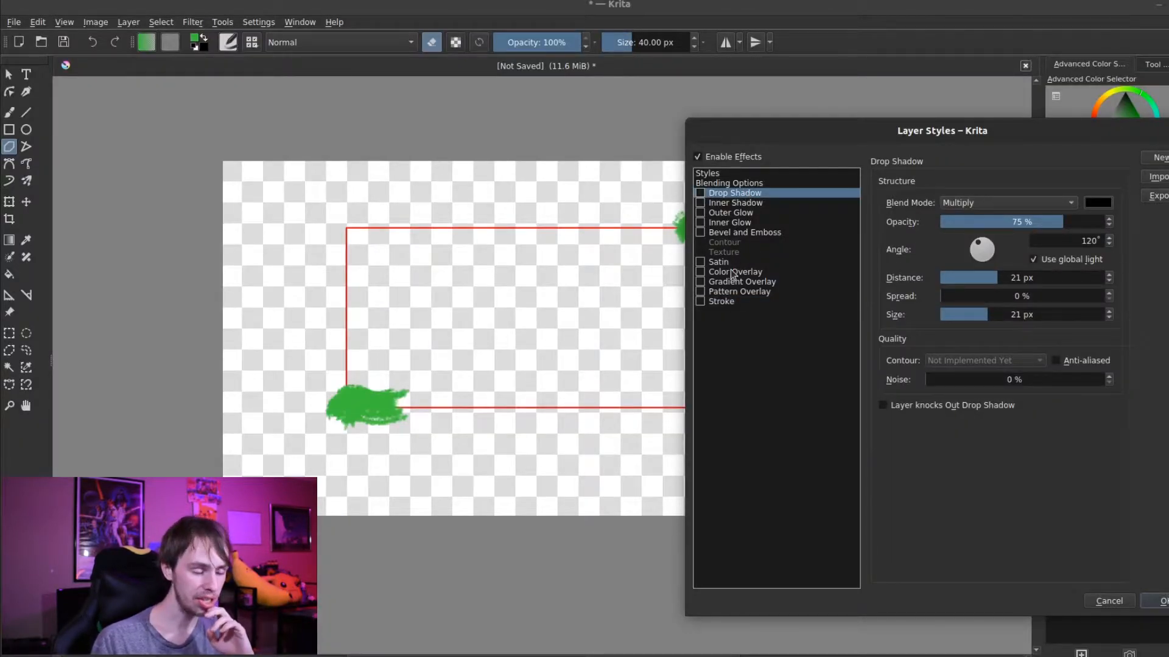
Enable the Outer Glow effect and set its glow colour to dark blue #0e4469.
click(730, 213)
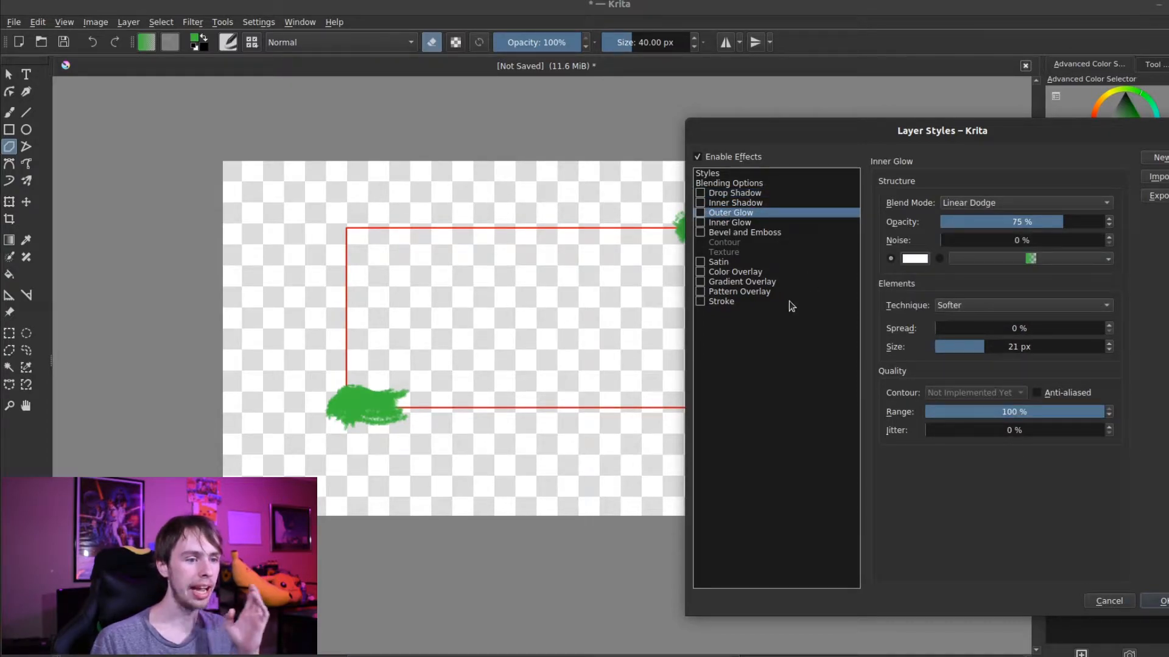
click(700, 213)
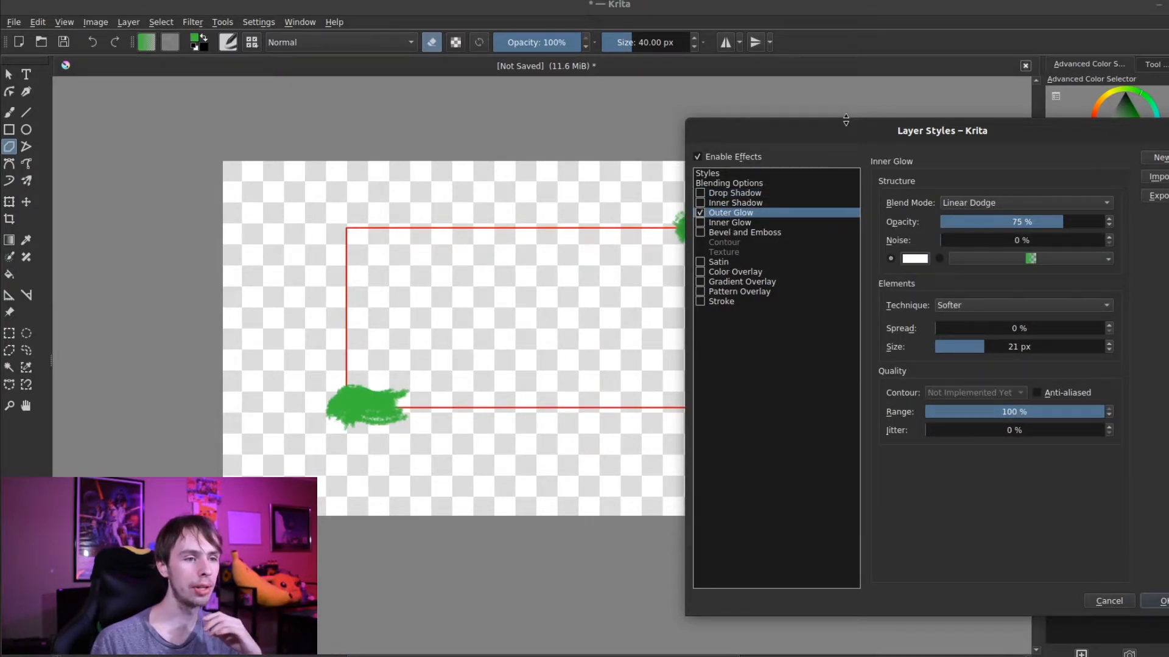
drag(845, 125, 885, 125)
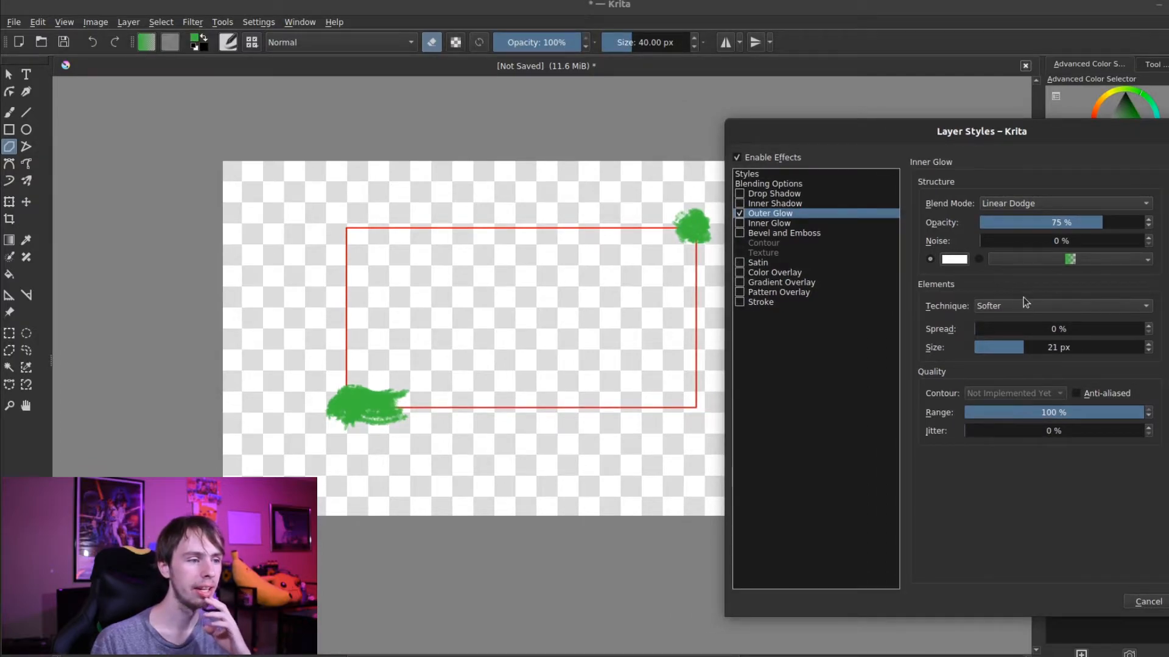
click(955, 260)
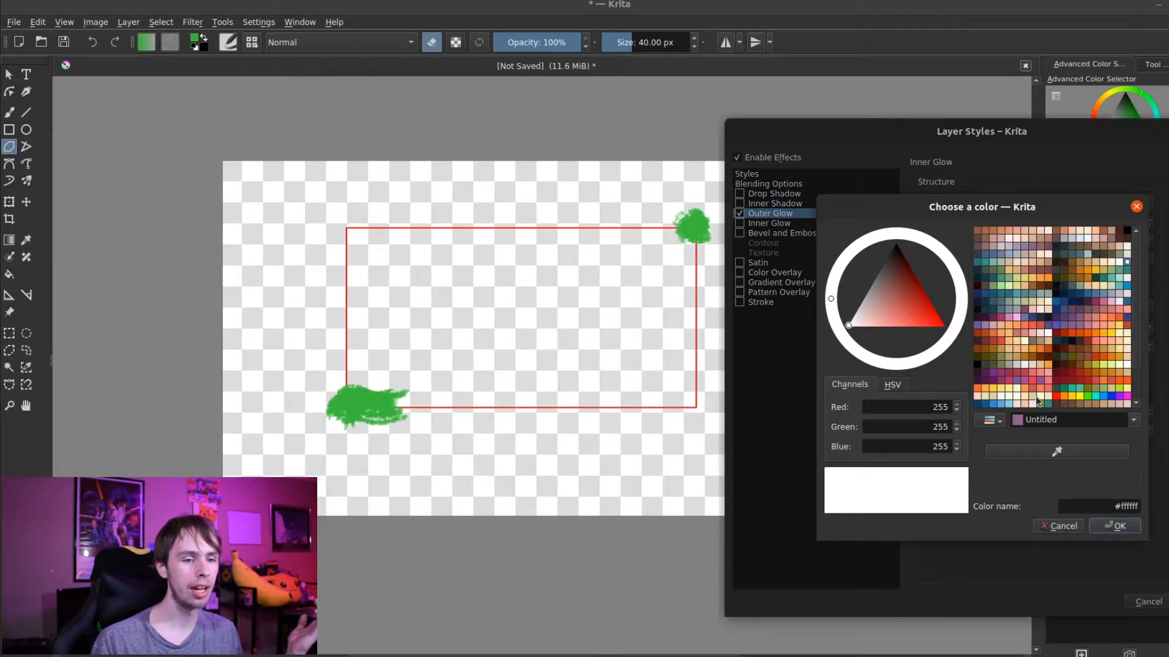
click(977, 404)
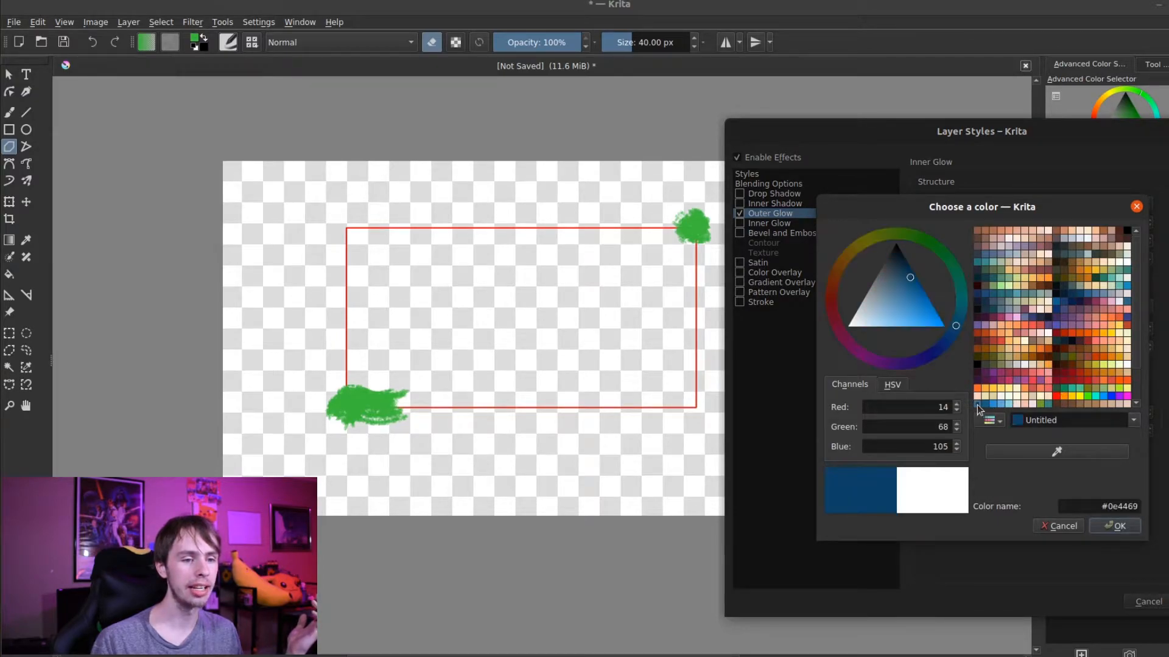
click(1115, 527)
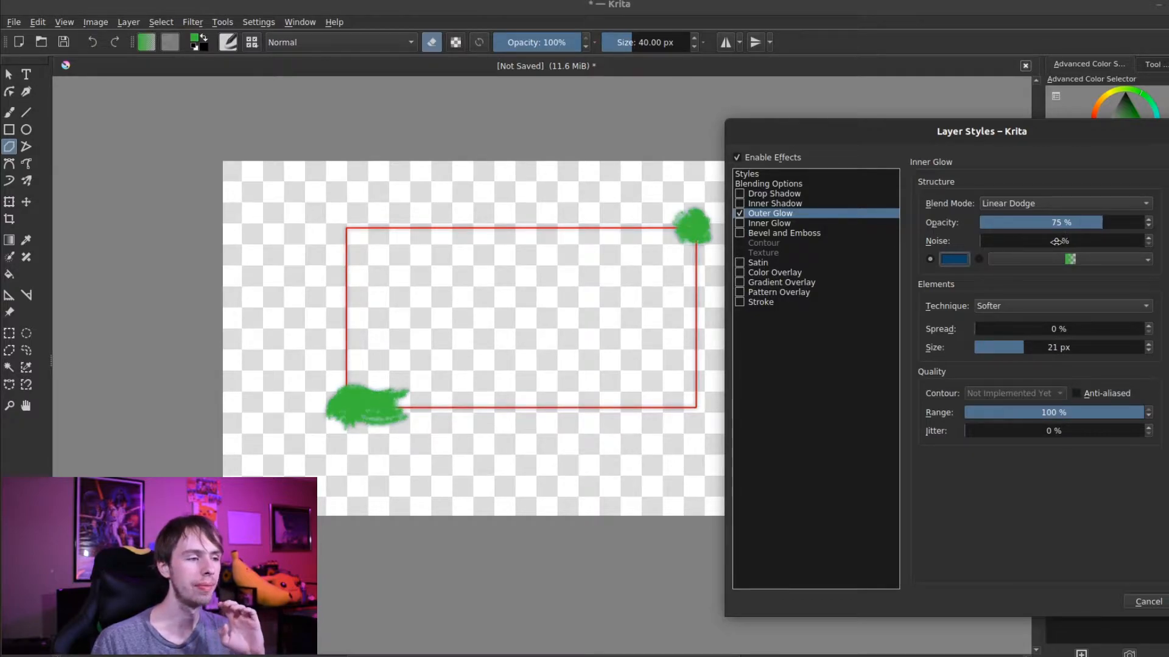
Raise the outer glow's opacity to 100 % and its spread to 10 %.
scroll(1069, 222, up, 12)
scroll(1069, 222, up, 13)
scroll(1067, 241, down, 1)
scroll(1049, 331, up, 10)
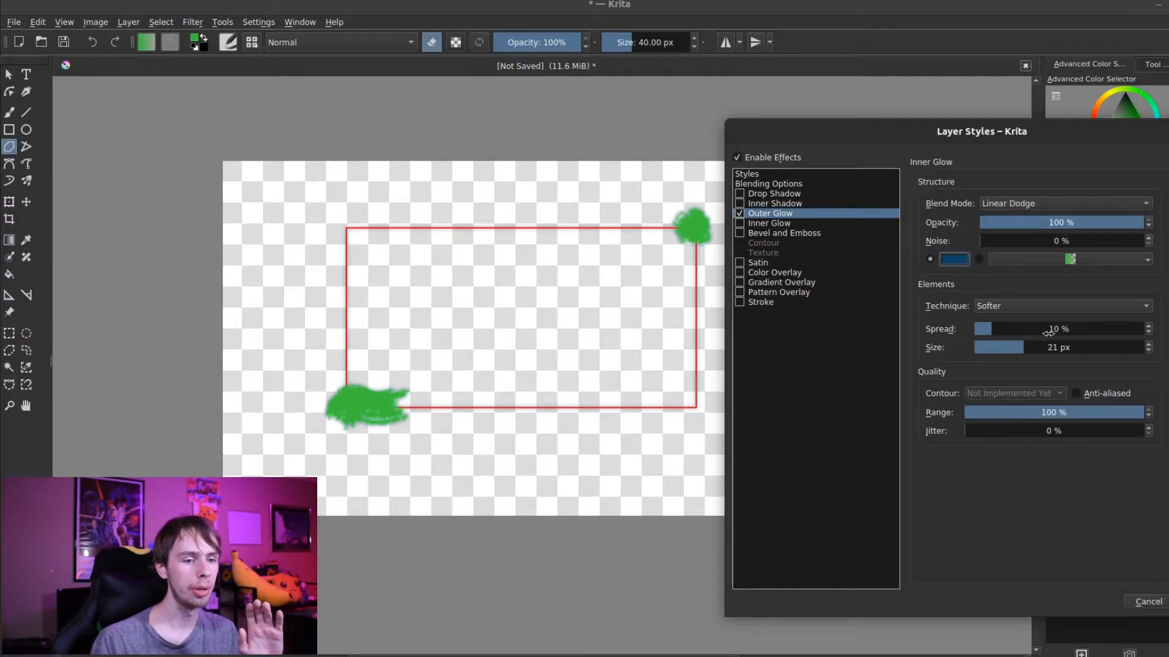
Raise the outer glow's spread to 41 % and its size to 45 px, keeping the dialog clear of the drawing.
scroll(1048, 333, up, 8)
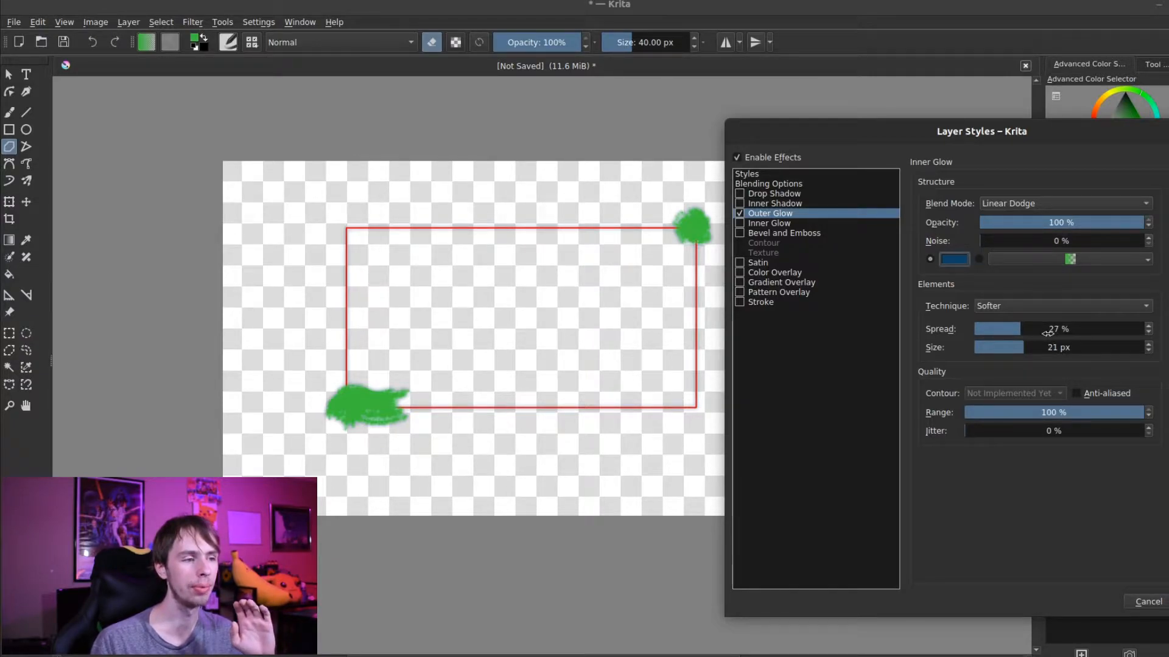
scroll(1048, 332, up, 5)
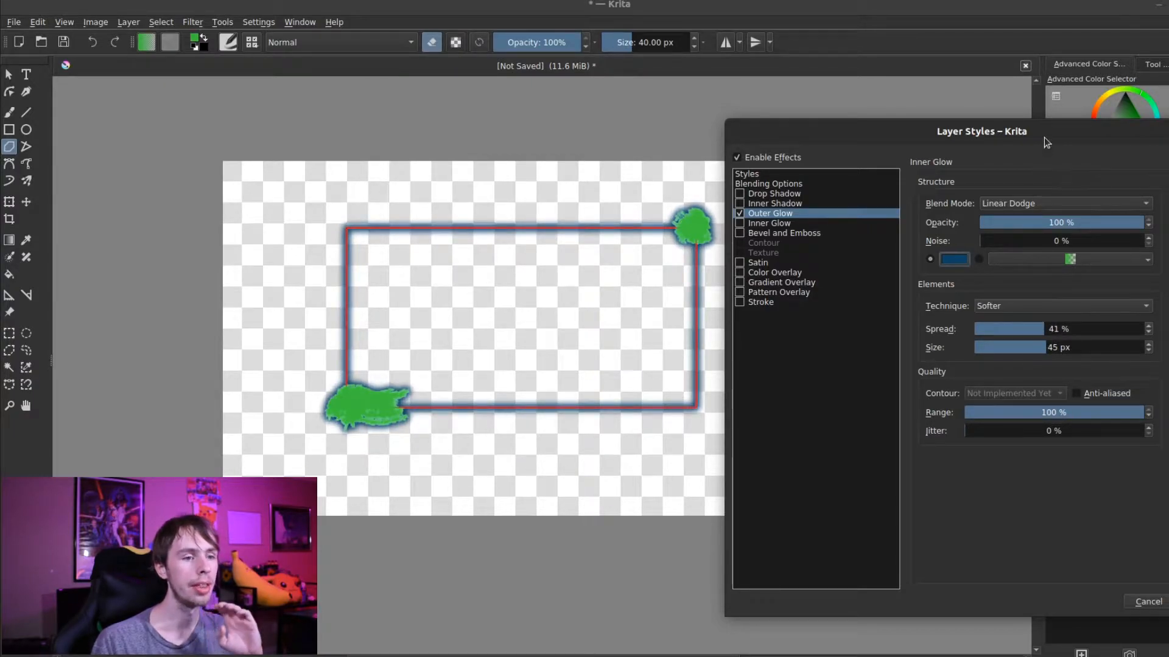
mouse_move(1041, 142)
mouse_down()
mouse_move(1023, 144)
mouse_move(1055, 144)
mouse_up()
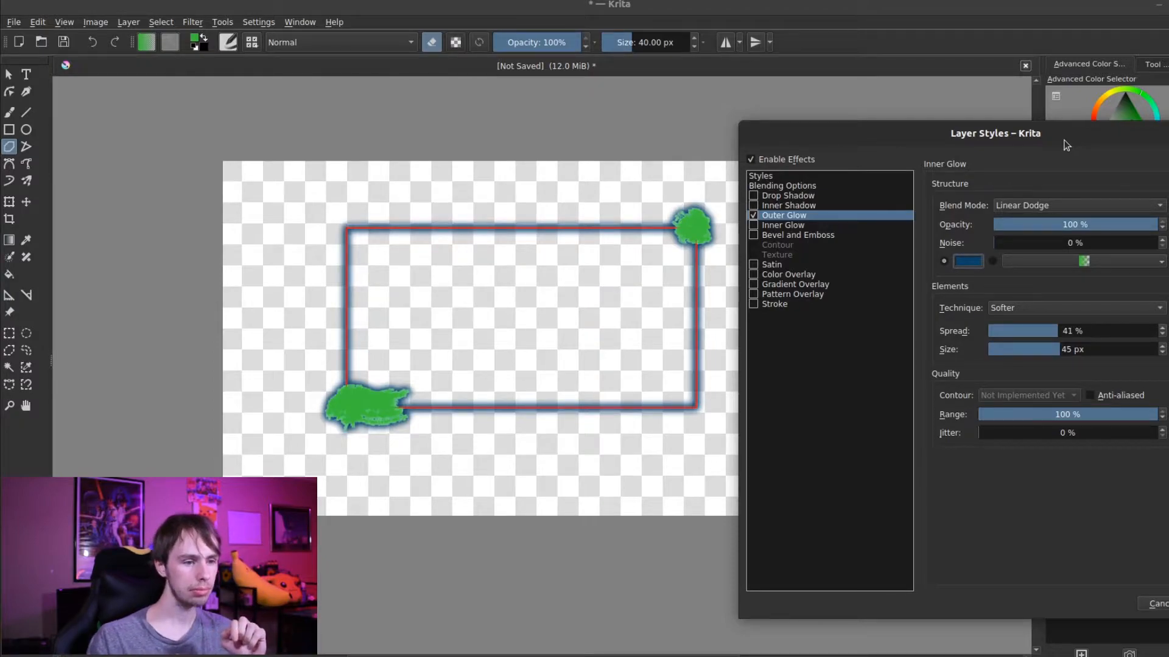
Try the Stroke effect with a gradient fill and browse the available gradient presets.
click(754, 305)
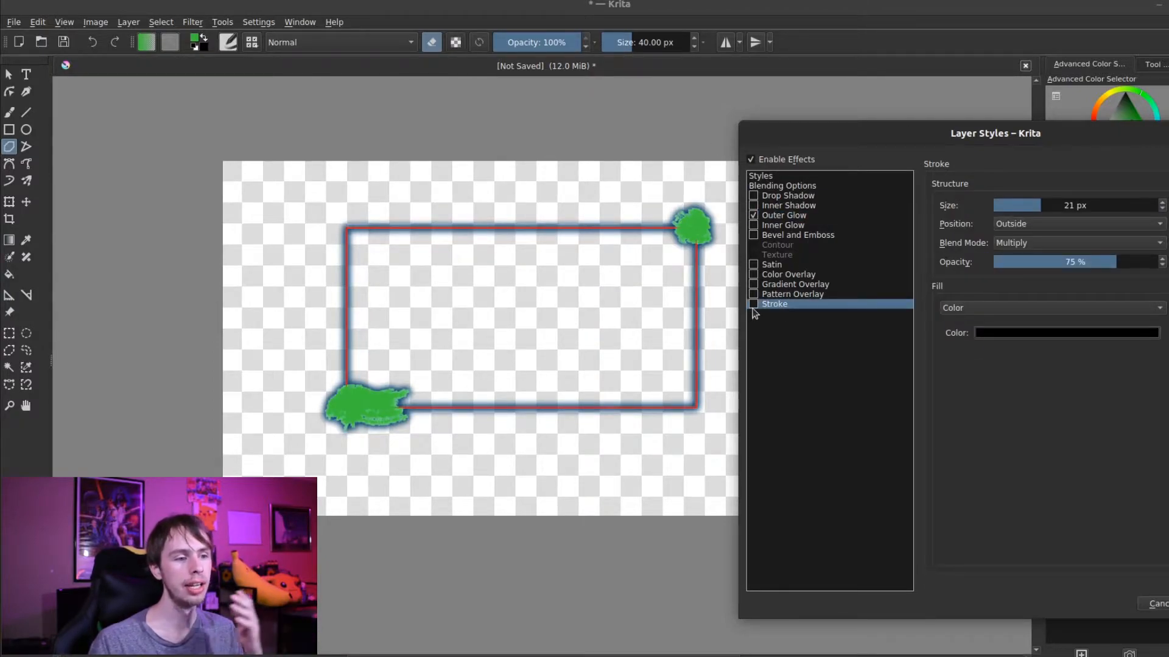
click(753, 304)
click(978, 308)
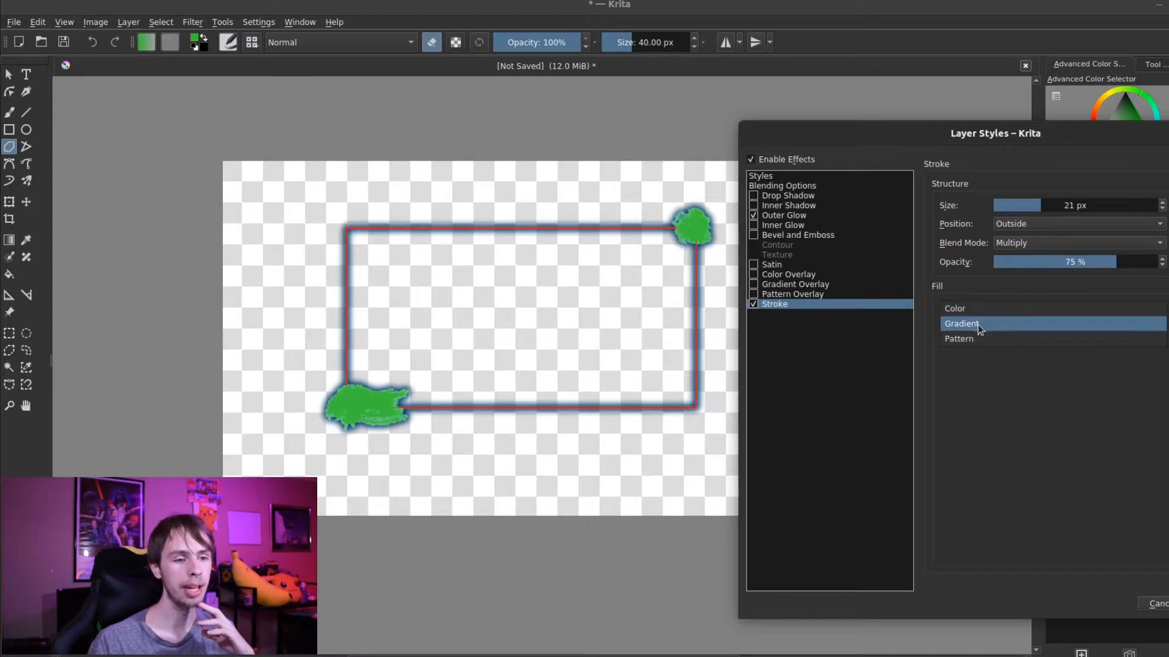
click(978, 323)
click(1059, 332)
click(1067, 443)
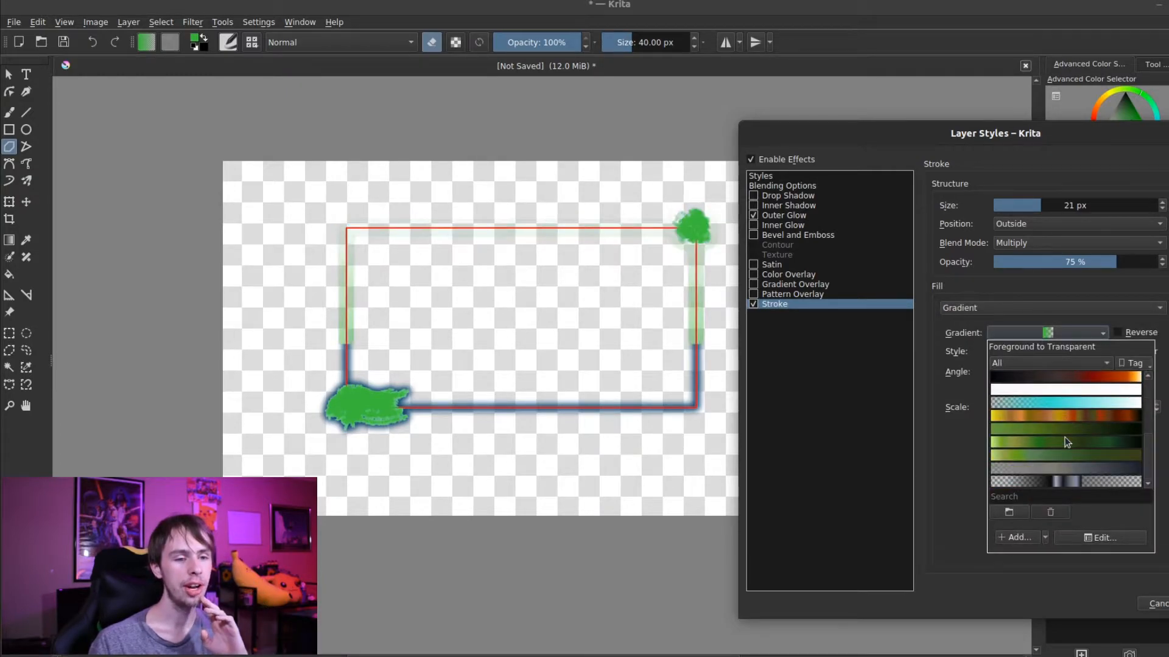
scroll(1067, 443, up, 5)
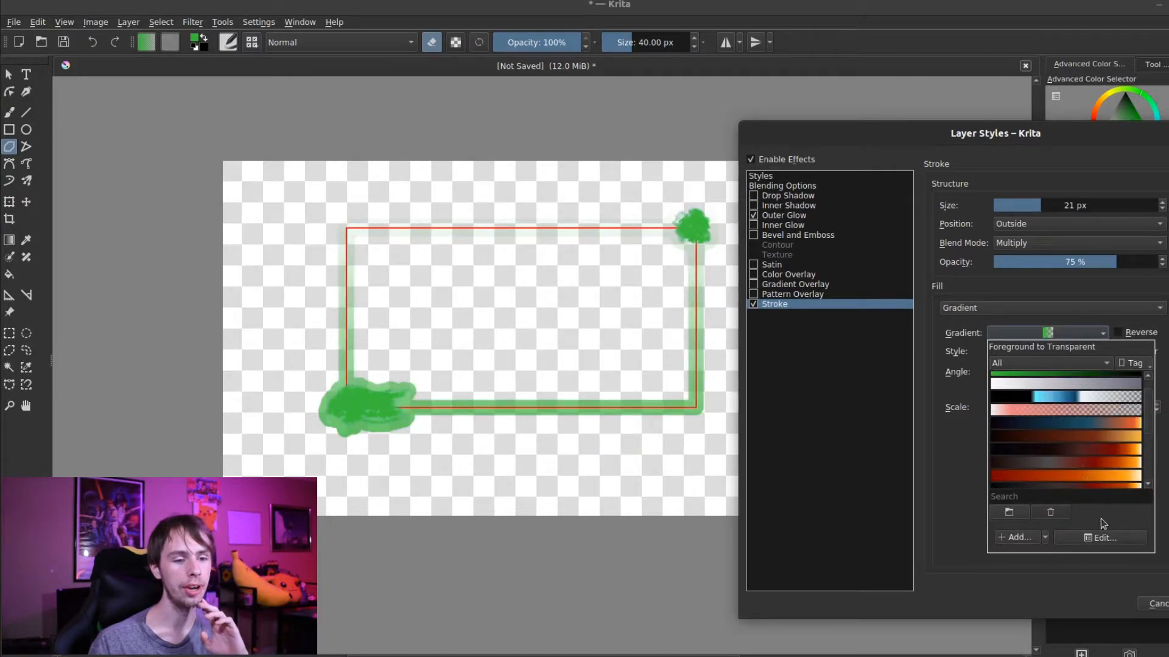
click(930, 277)
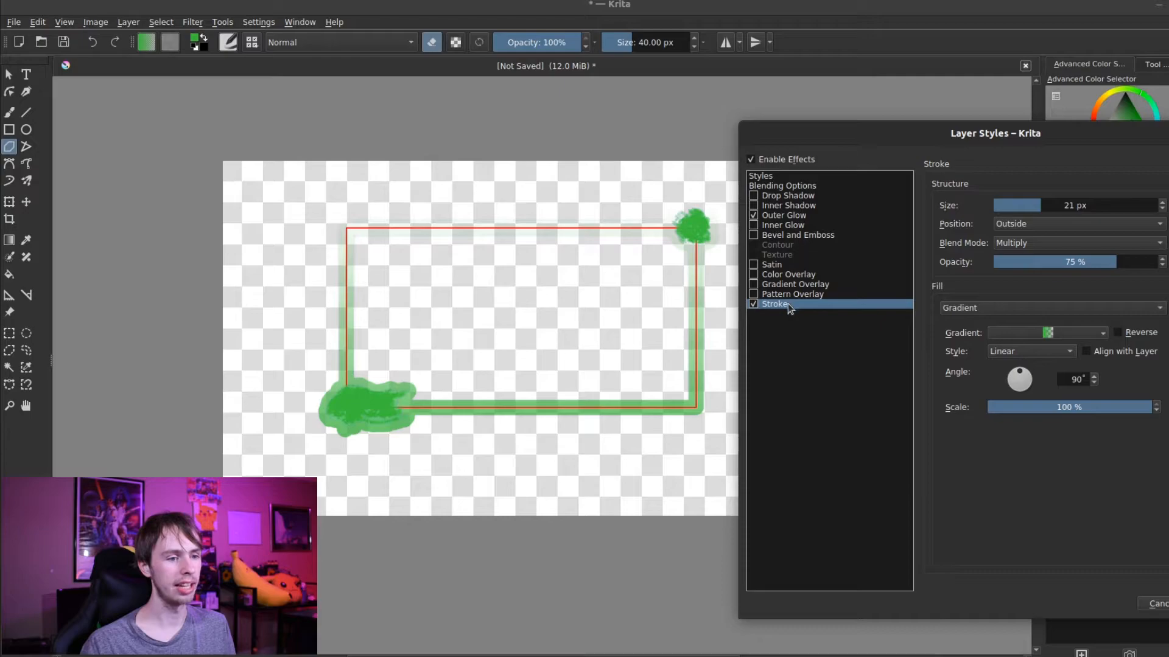
Switch the outer glow to a new custom stop gradient and set its end stop to dark blue (14, 68, 105).
click(784, 215)
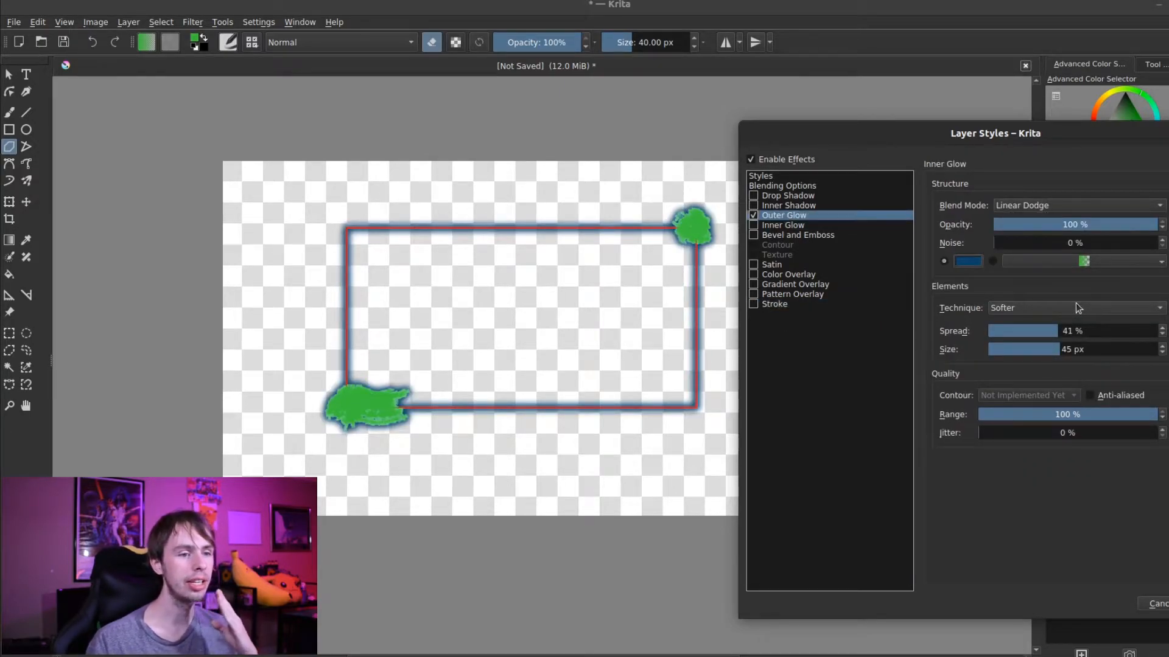
click(1046, 261)
scroll(1086, 345, down, 5)
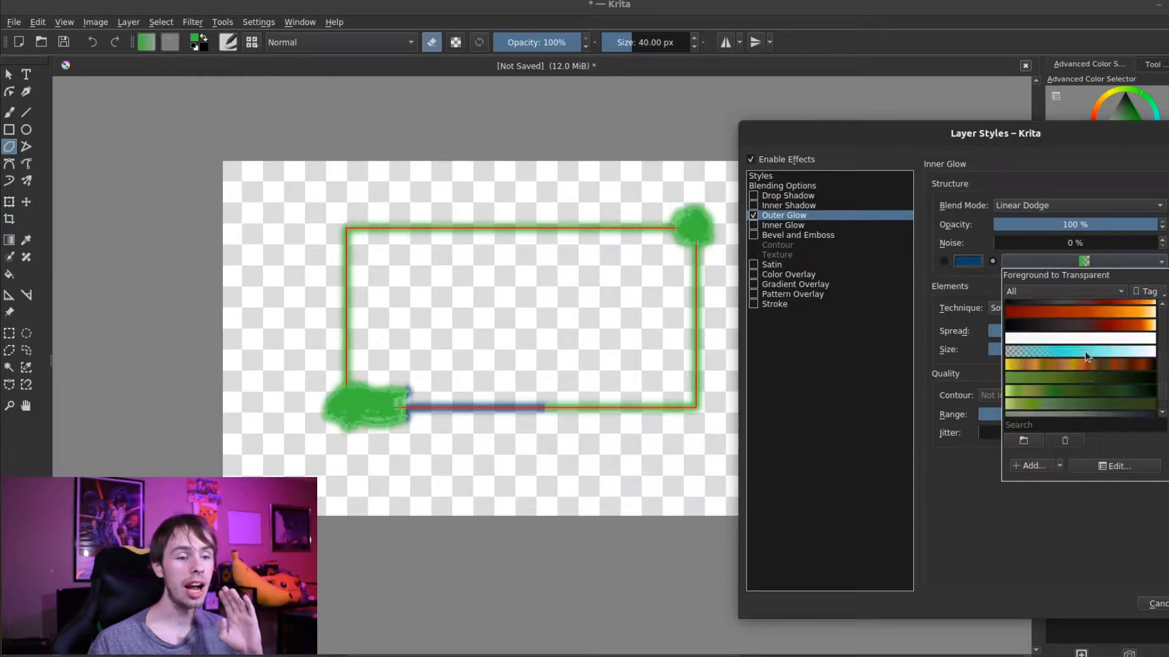
click(1043, 466)
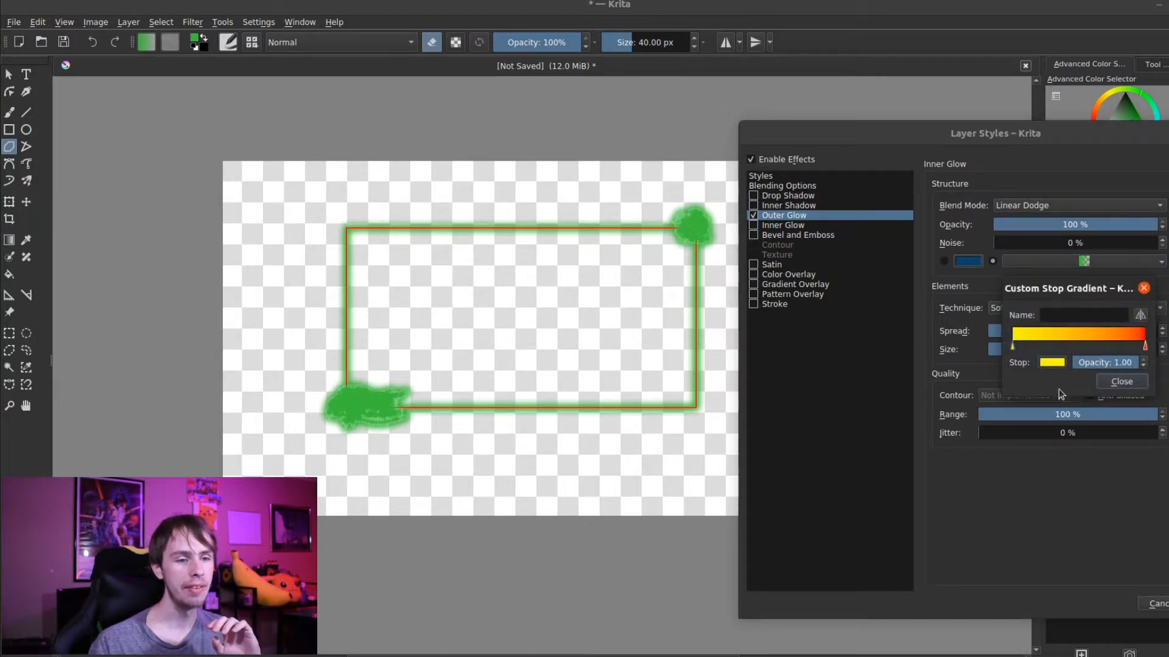
click(1144, 345)
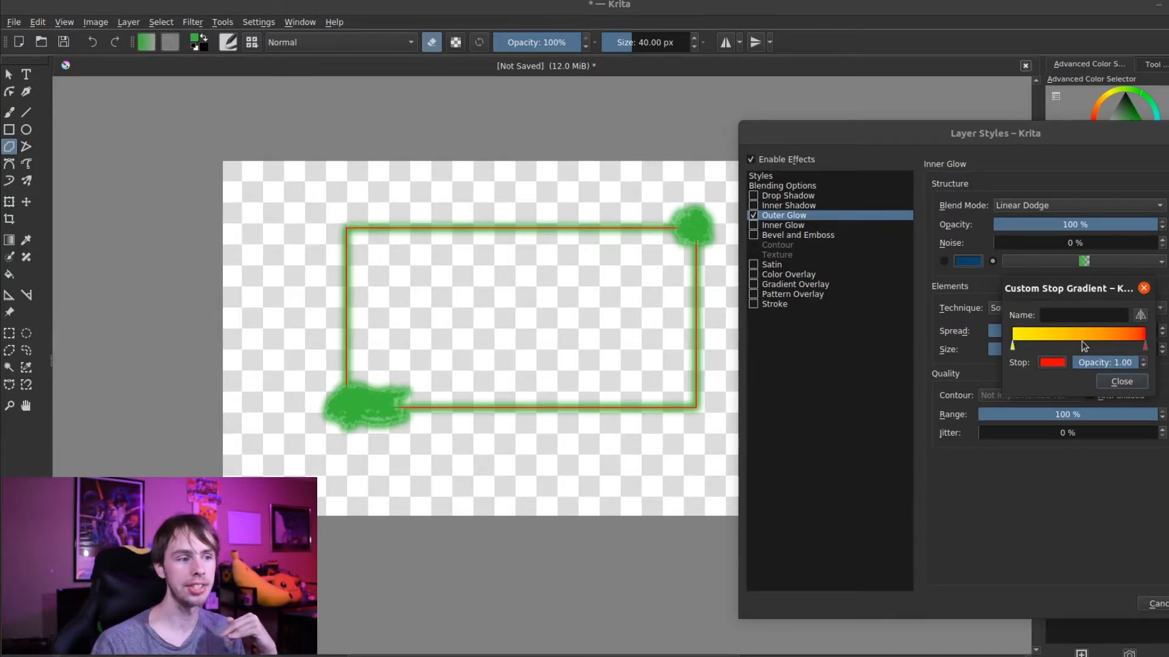
click(1046, 365)
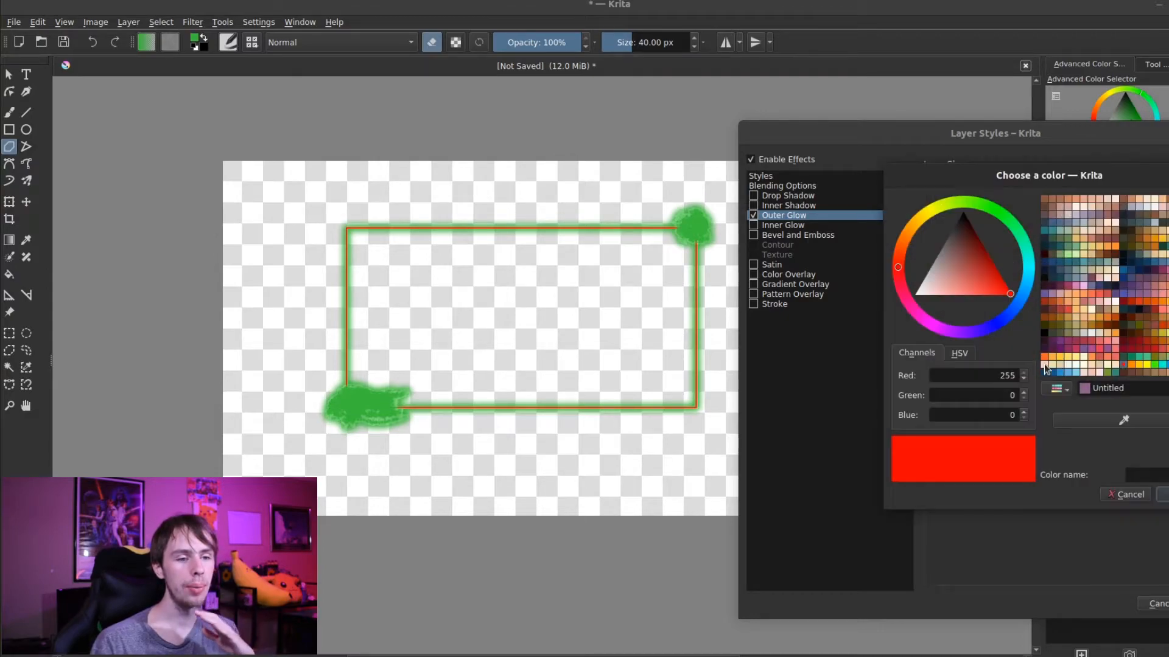
click(1043, 370)
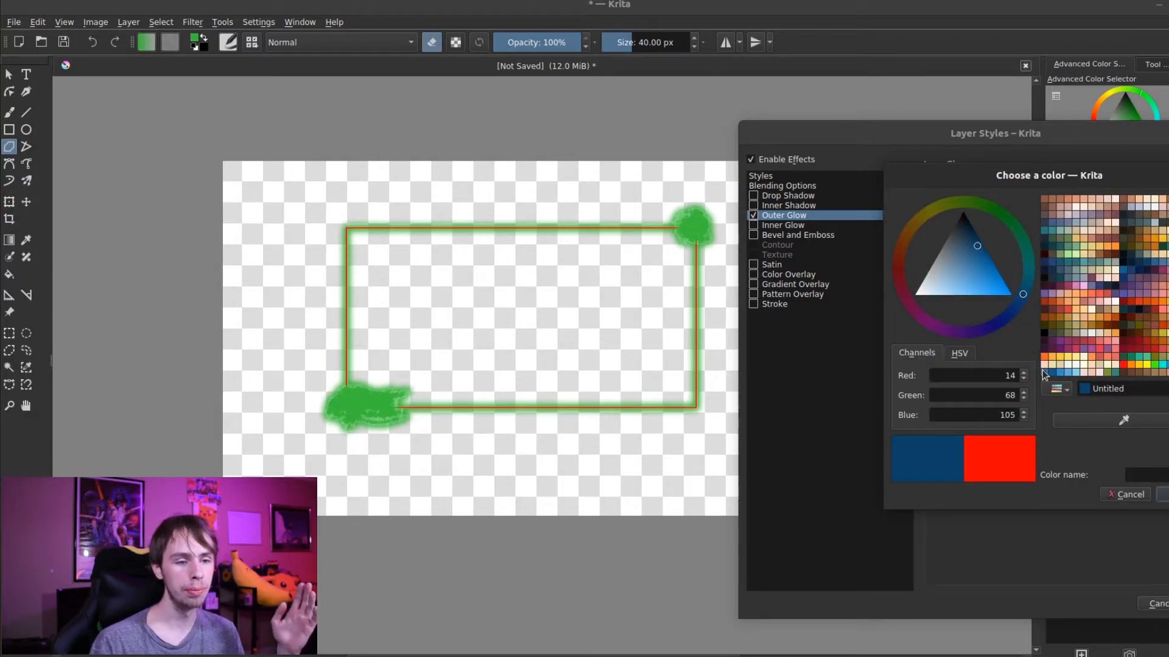
click(1162, 495)
Set the start stop of the glow gradient to dark purple (55, 15, 49) and close the gradient editor.
click(1014, 345)
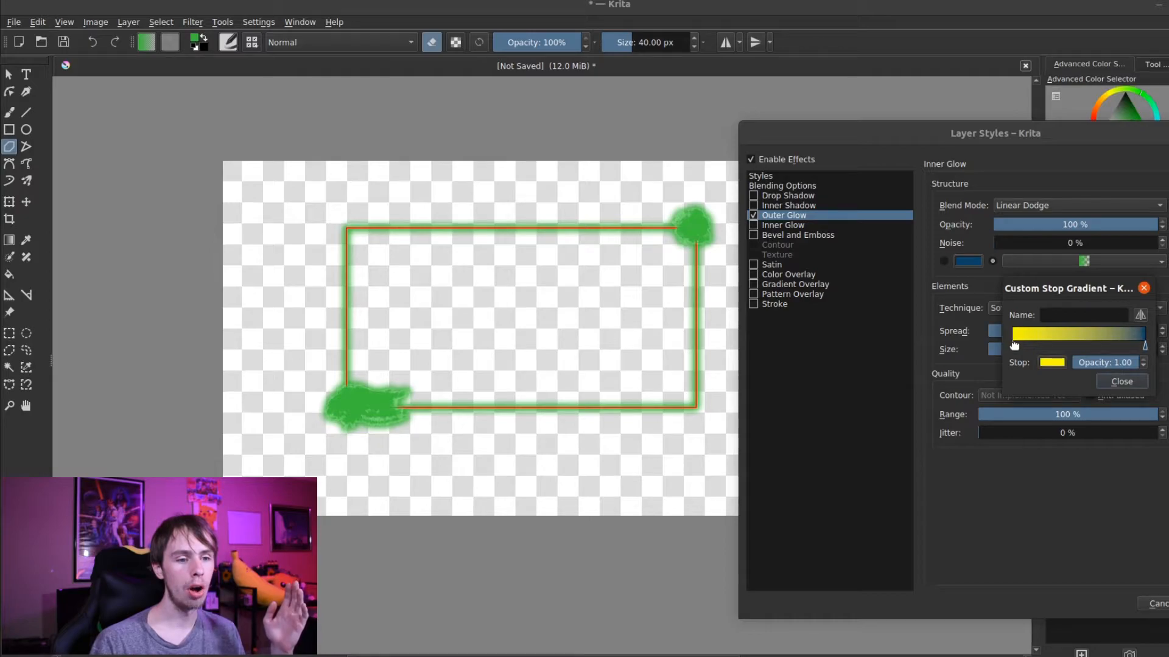
click(1060, 365)
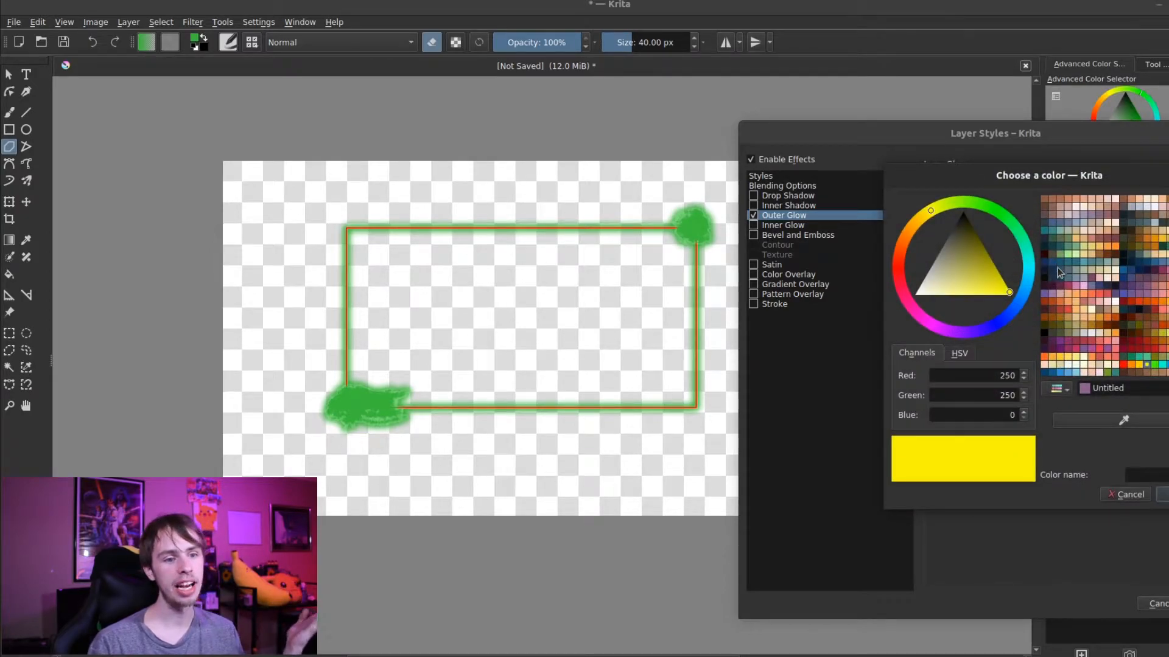
click(1051, 286)
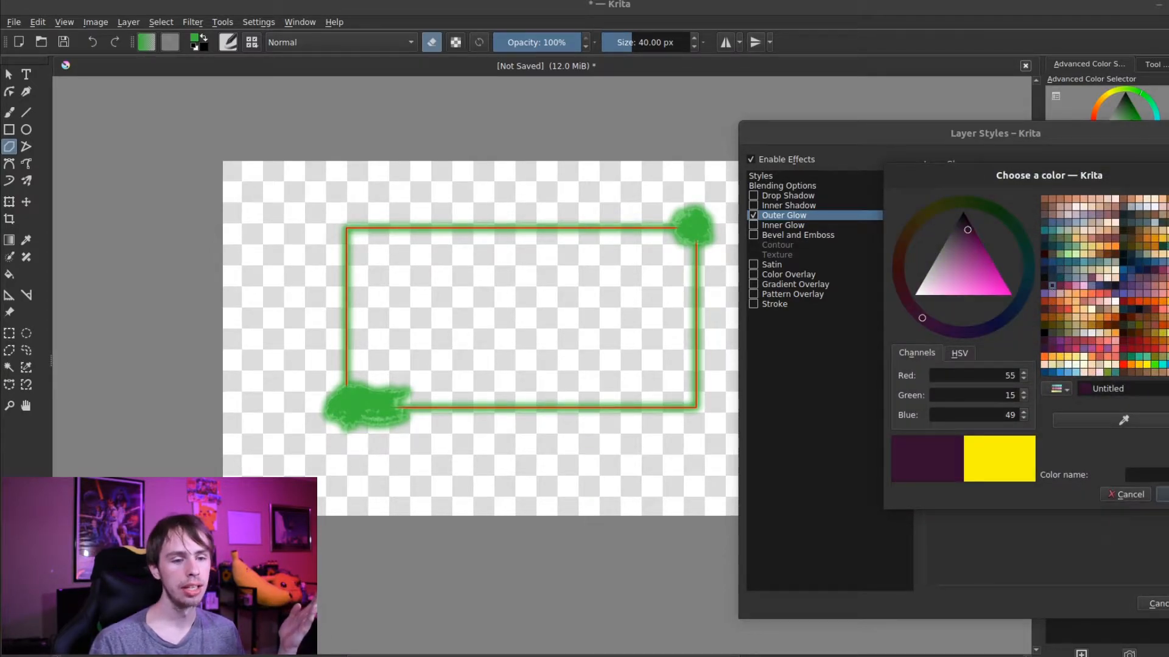
click(1163, 495)
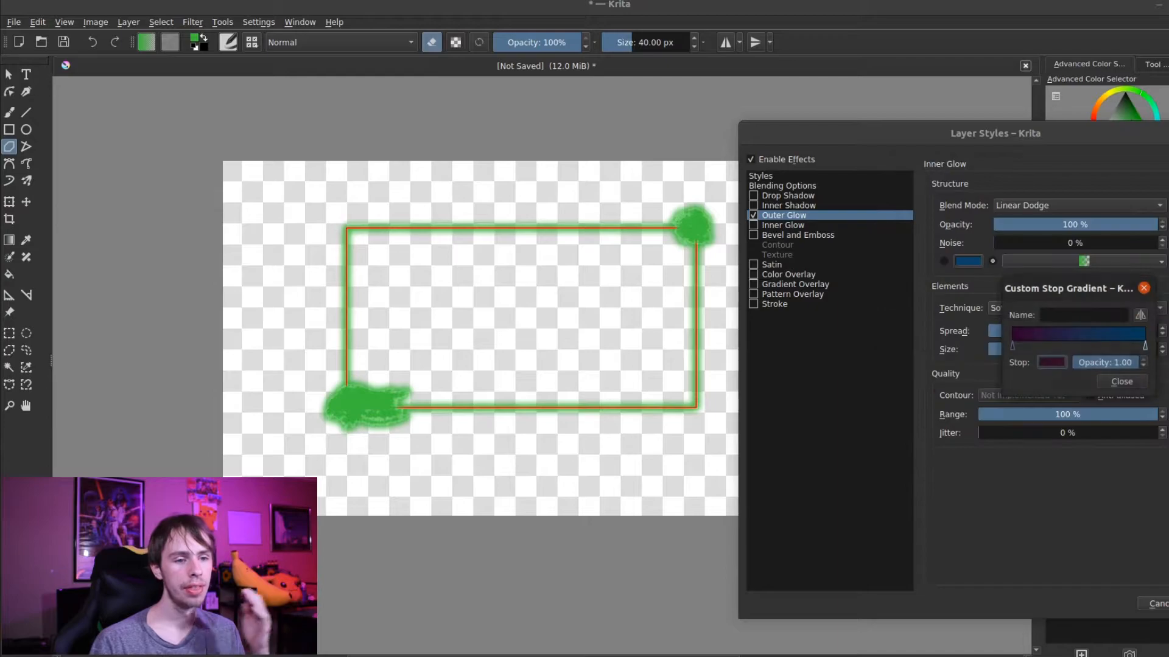
click(1119, 381)
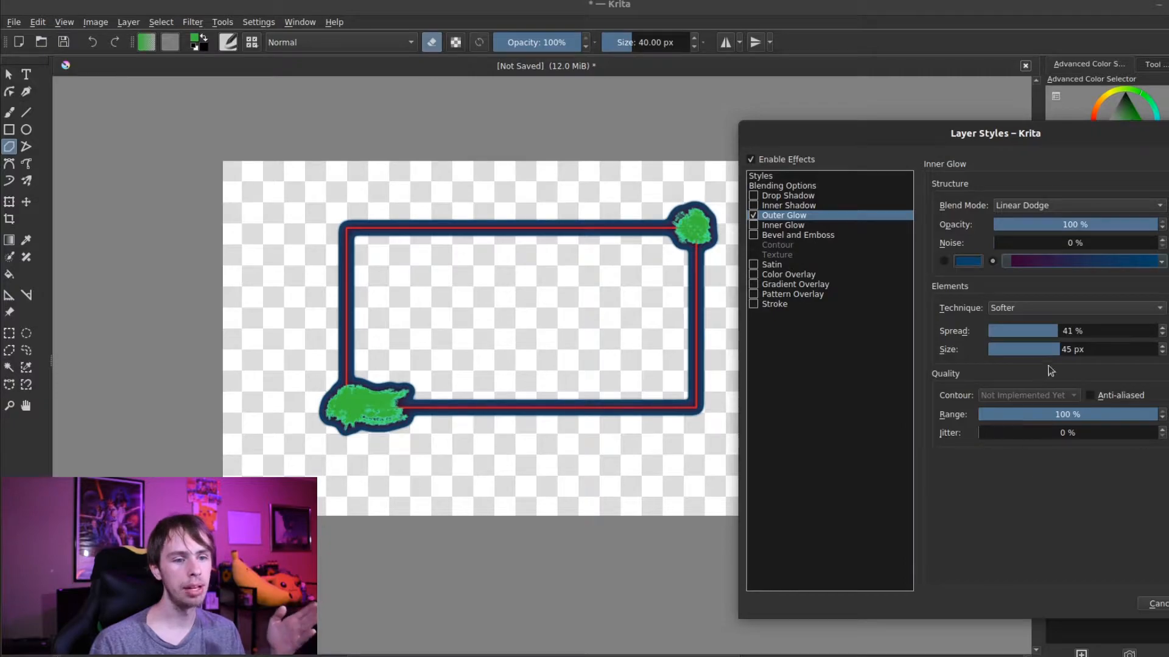
Reduce the outer glow's spread to 29 % and its size to 20 px, and accept the layer style.
mouse_move(1053, 328)
mouse_down()
mouse_move(1040, 334)
mouse_move(1053, 344)
mouse_up()
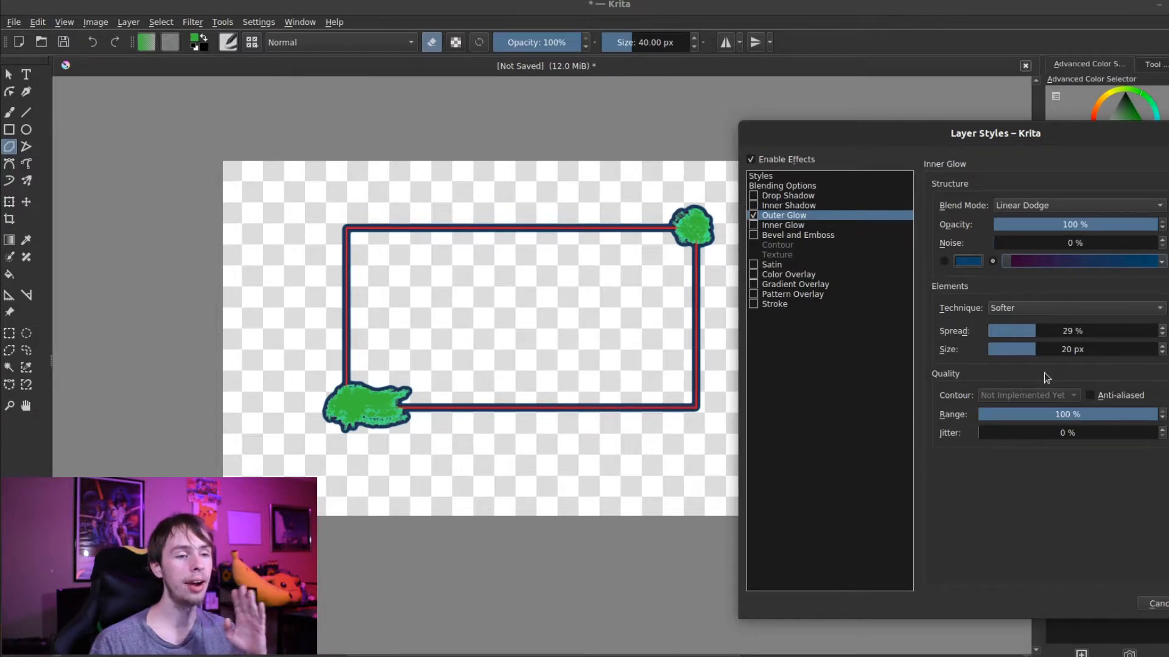
mouse_move(1014, 145)
mouse_down()
mouse_move(967, 149)
mouse_move(1015, 160)
mouse_up()
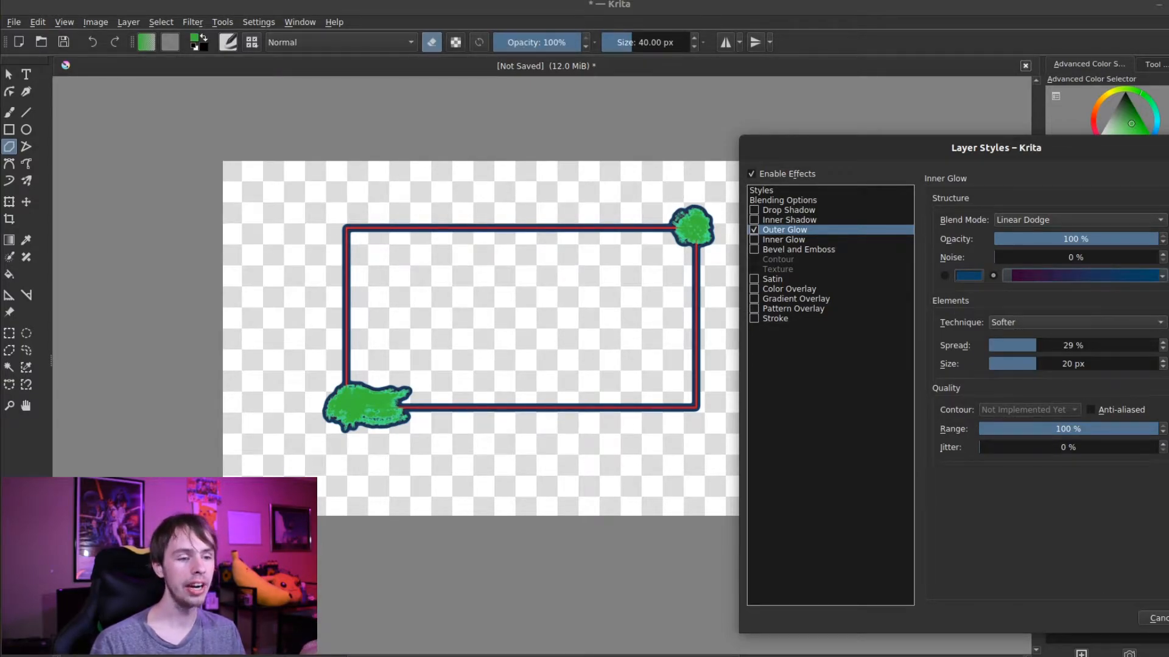
key(Return)
Examine the purple-to-blue glow gradient up close along the red rectangle's edges and the green blobs.
scroll(793, 391, up, 1)
scroll(792, 391, up, 1)
drag(687, 286, 708, 318)
drag(428, 287, 687, 286)
drag(452, 225, 473, 191)
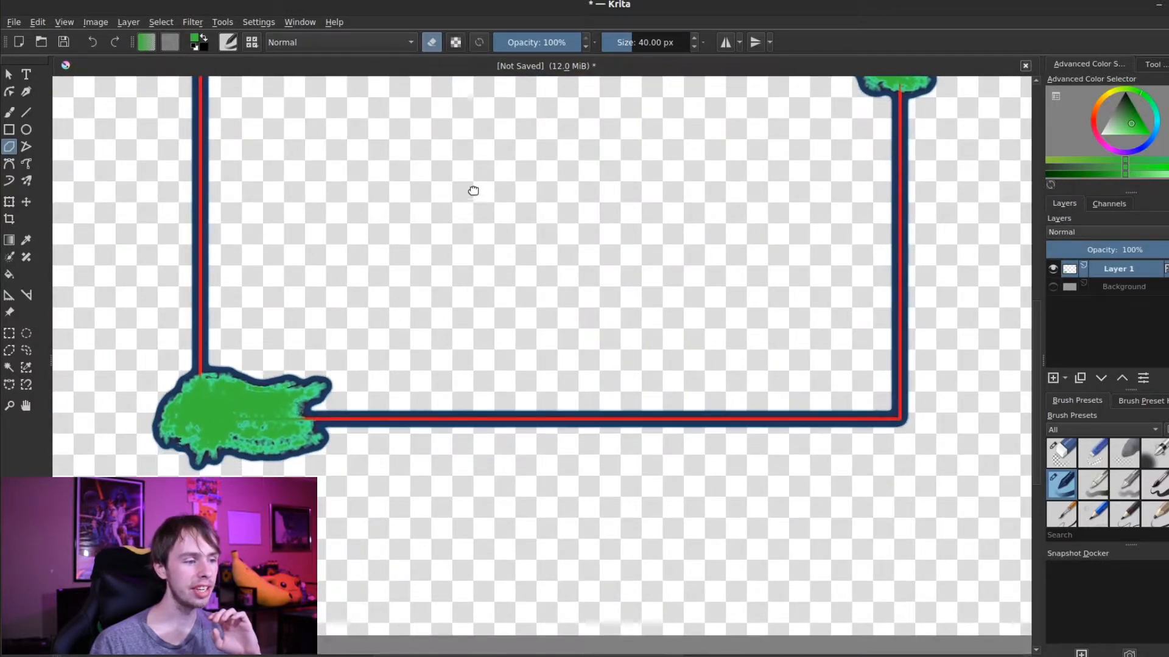
scroll(636, 343, up, 2)
drag(644, 403, 527, 339)
scroll(703, 353, down, 2)
drag(559, 240, 425, 331)
scroll(664, 390, up, 5)
drag(669, 395, 545, 405)
drag(778, 385, 608, 392)
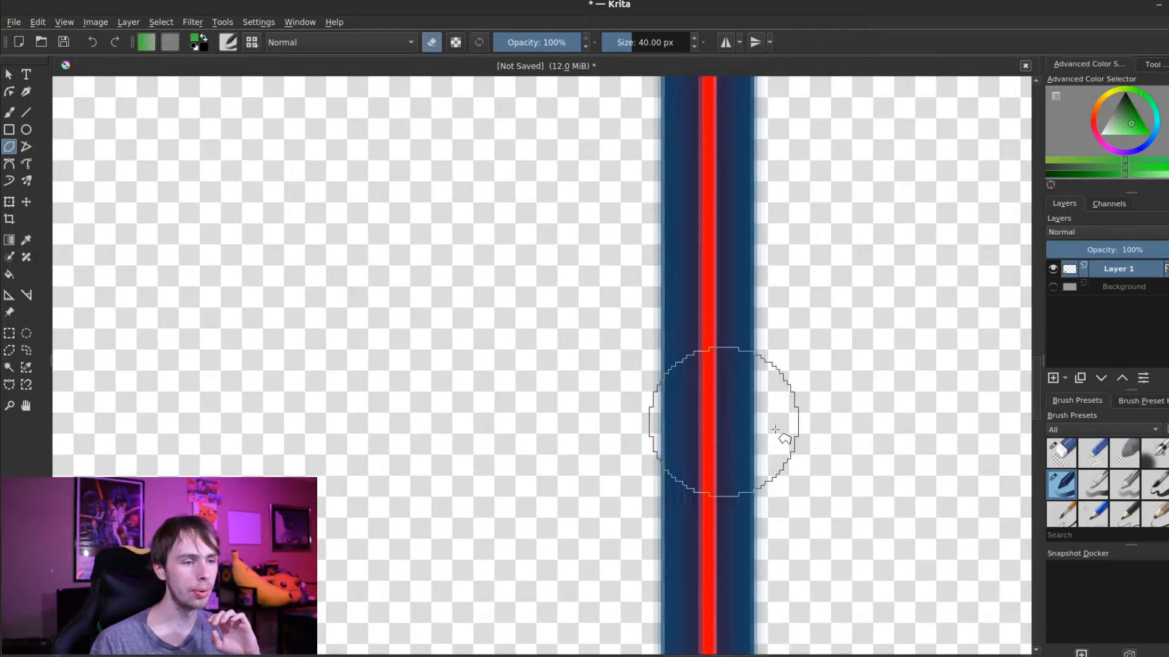
scroll(773, 426, up, 5)
drag(520, 370, 652, 370)
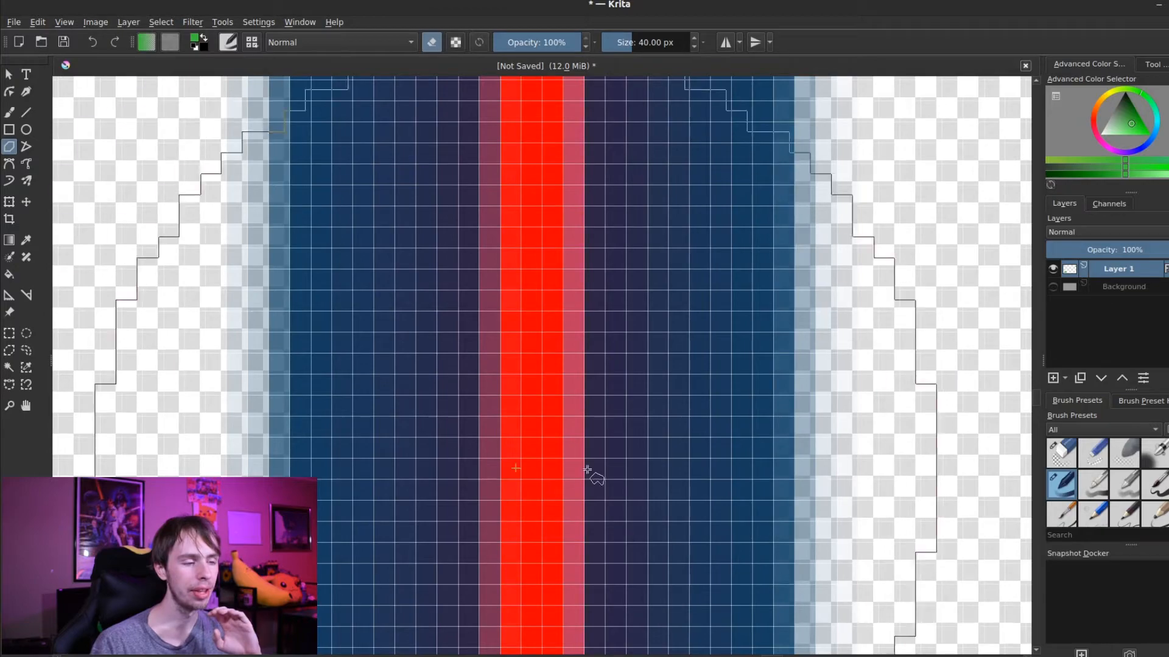
scroll(644, 344, down, 1)
scroll(644, 344, down, 3)
scroll(644, 344, up, 3)
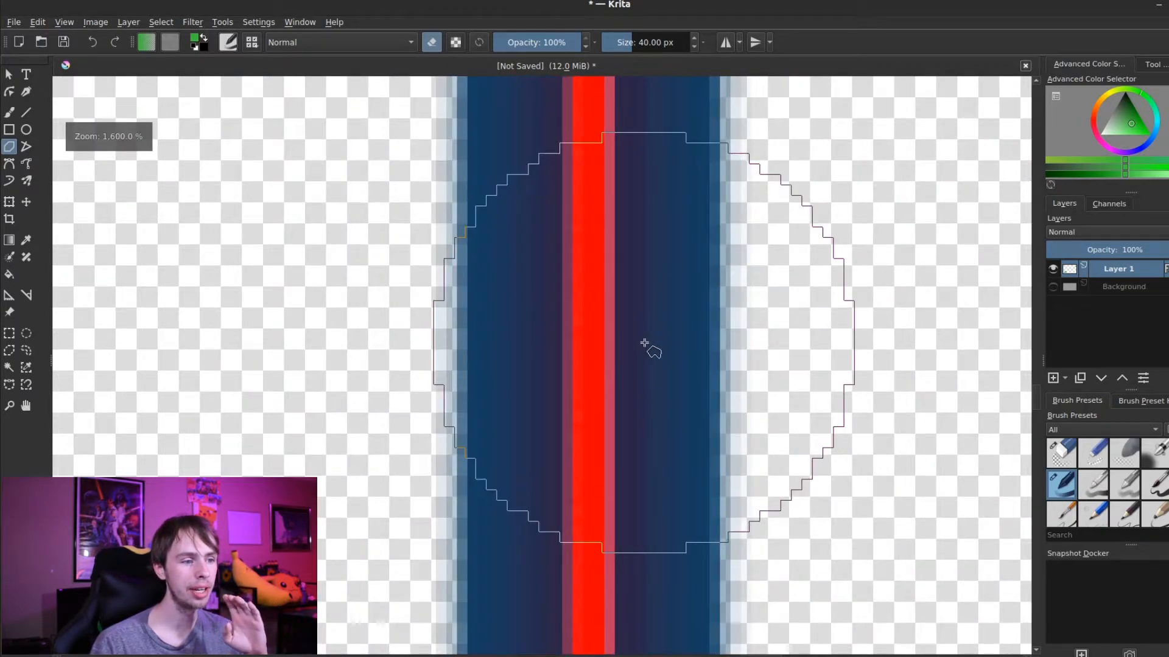
scroll(644, 344, down, 2)
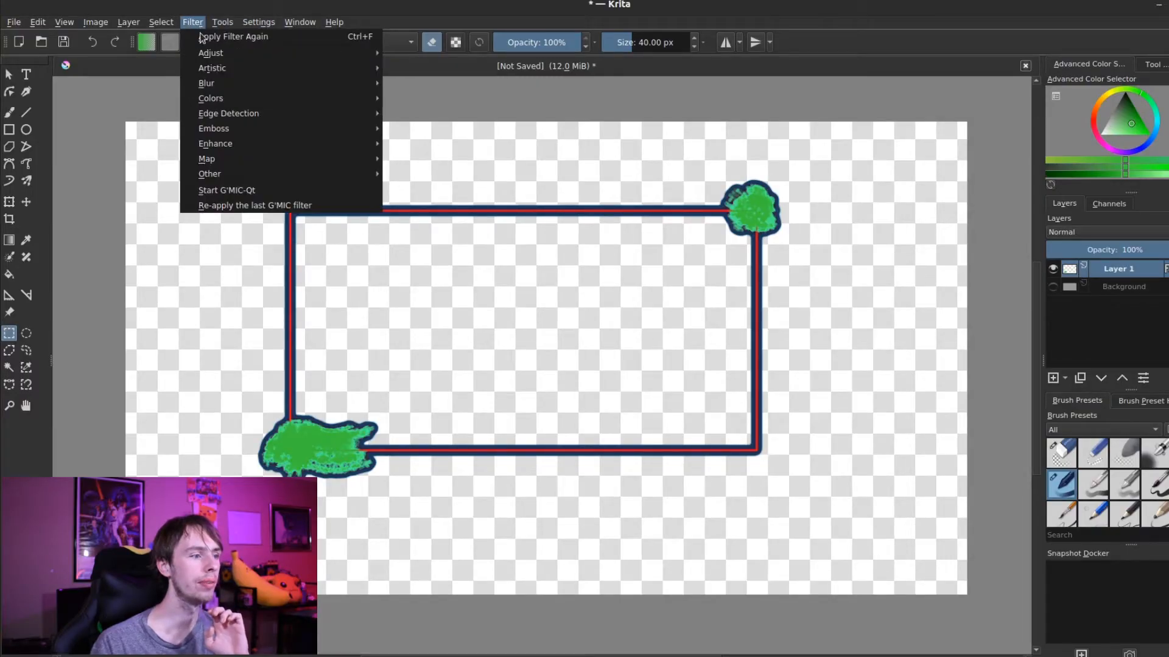
Start the G'MIC-Qt filter collection and look through its Lights & Shadows filters.
click(247, 184)
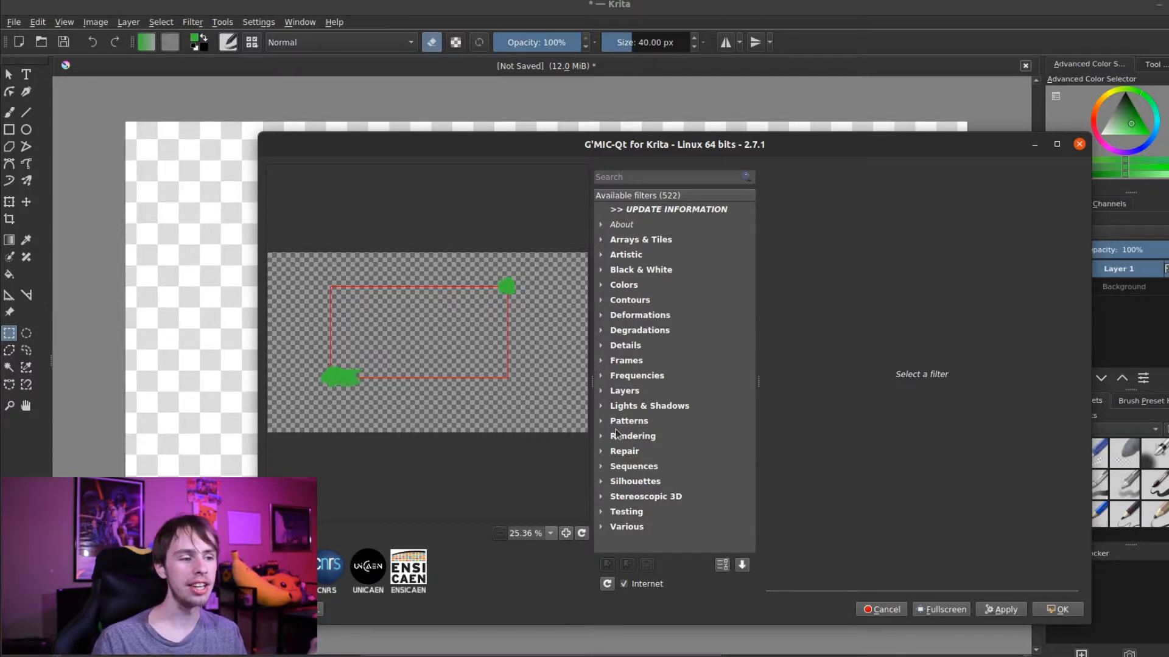
click(601, 406)
scroll(609, 411, down, 1)
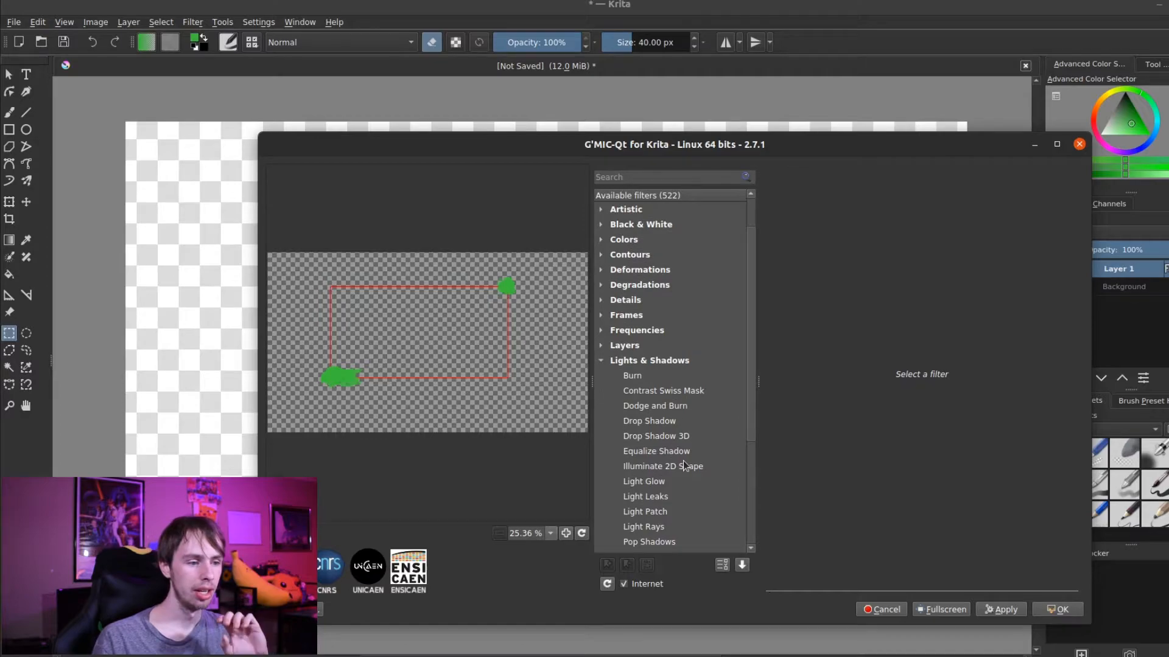
scroll(683, 466, down, 1)
scroll(679, 435, down, 1)
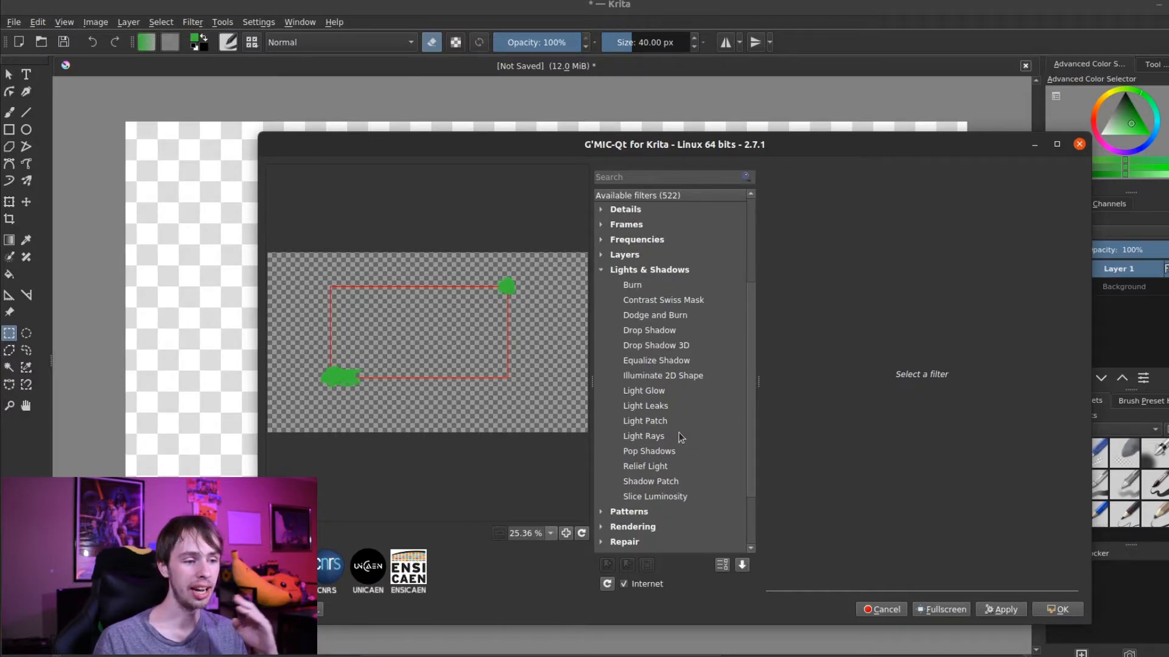
Preview the 3D Blocks rendering filter on the drawing with resolution 74 and smoothness 15.36.
click(672, 430)
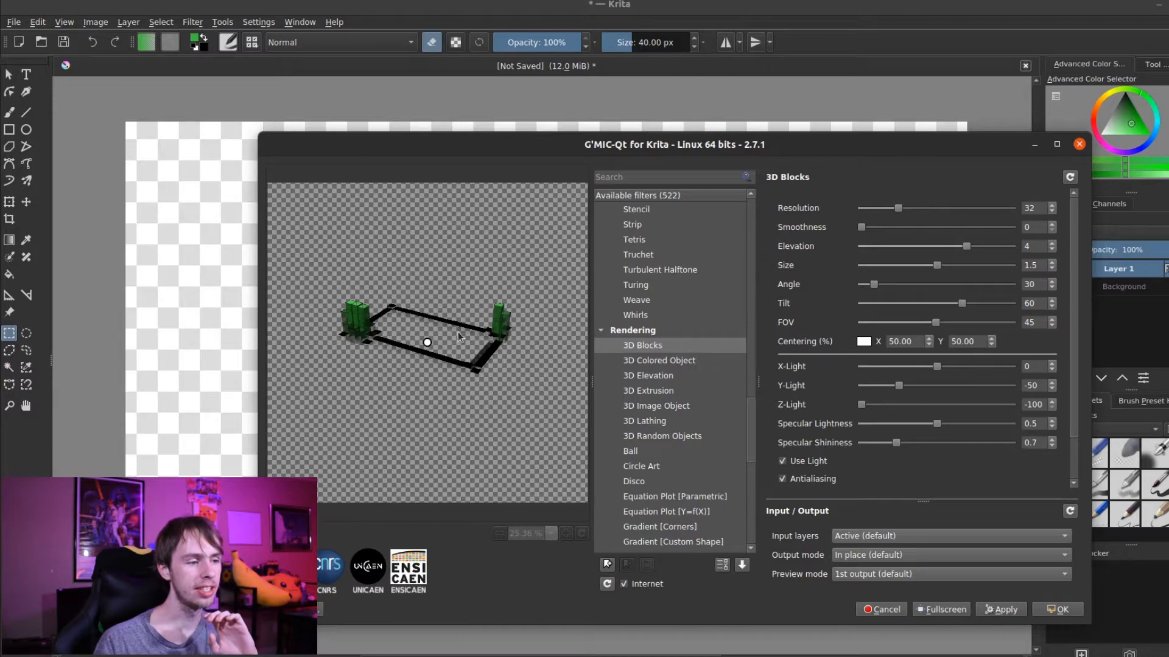
click(462, 351)
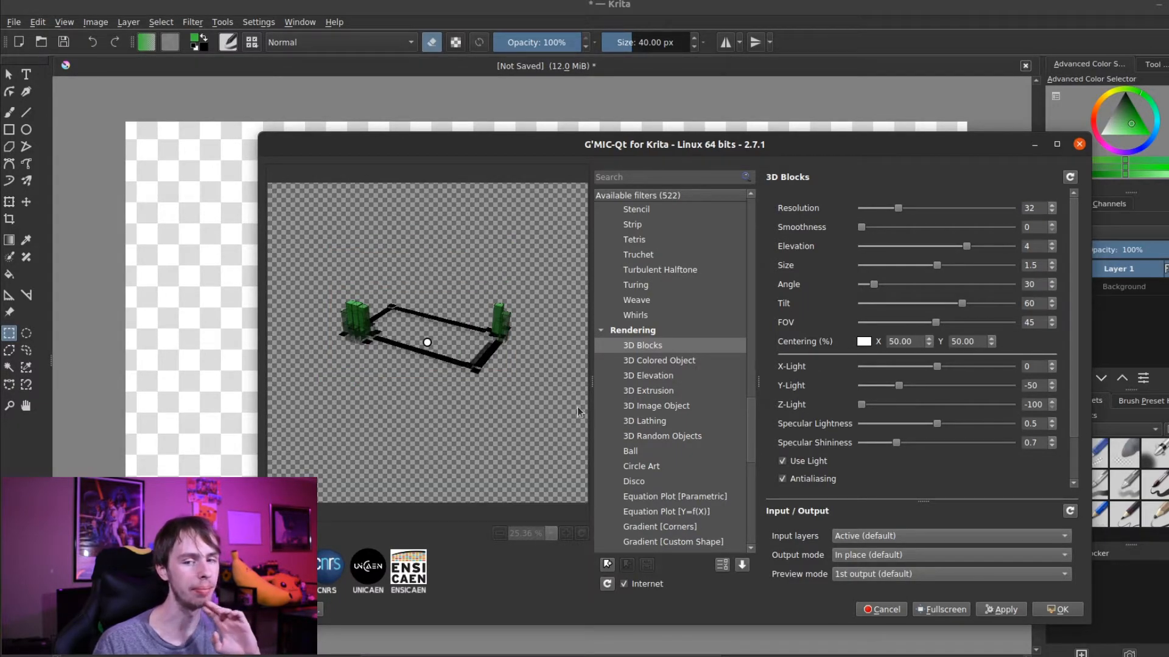
drag(899, 210, 943, 219)
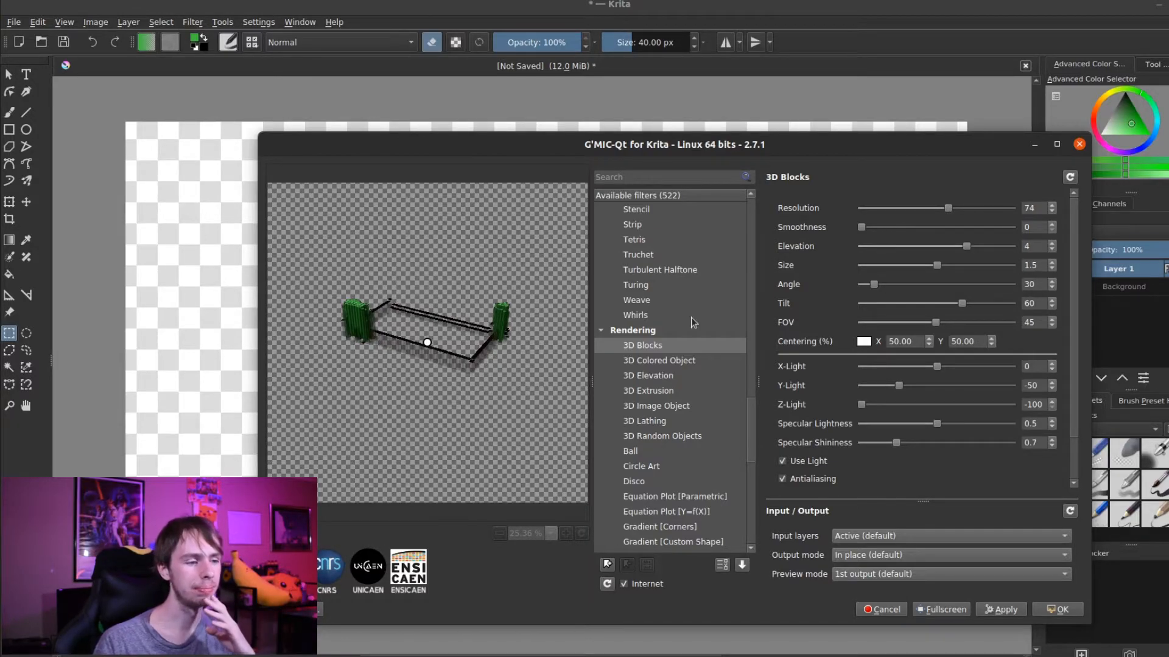
drag(861, 227, 922, 239)
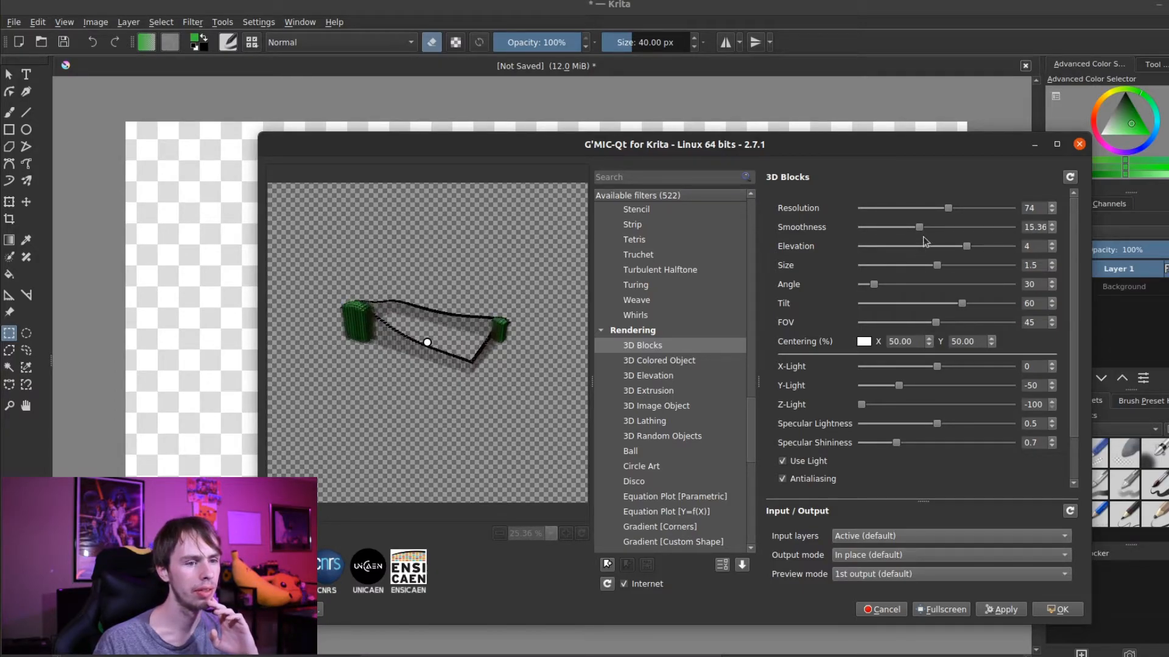
key(super)
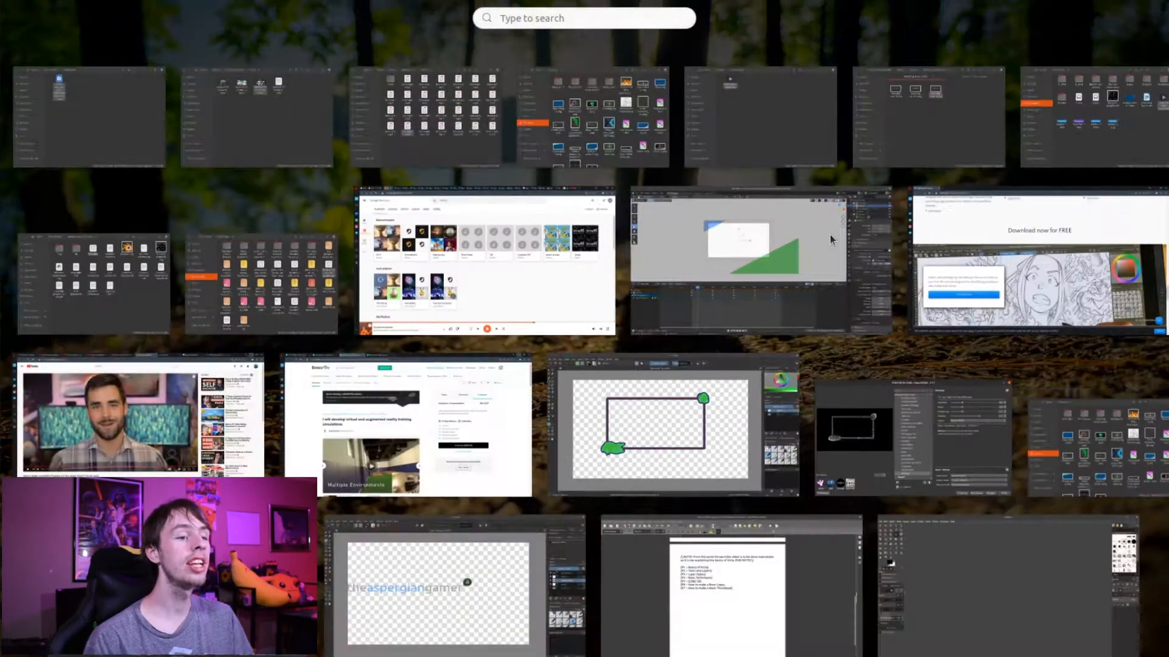
key(super)
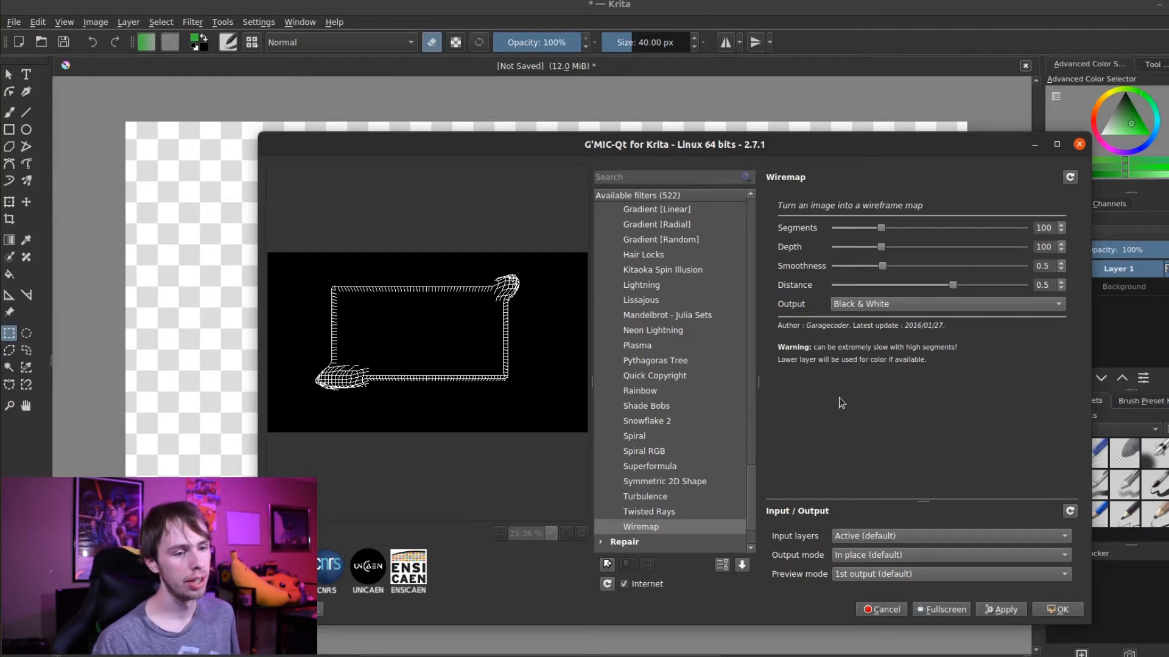
Preview the Wiremap filter with Color and Transparent Black & White output and 142 segments, and reset its parameters.
click(880, 305)
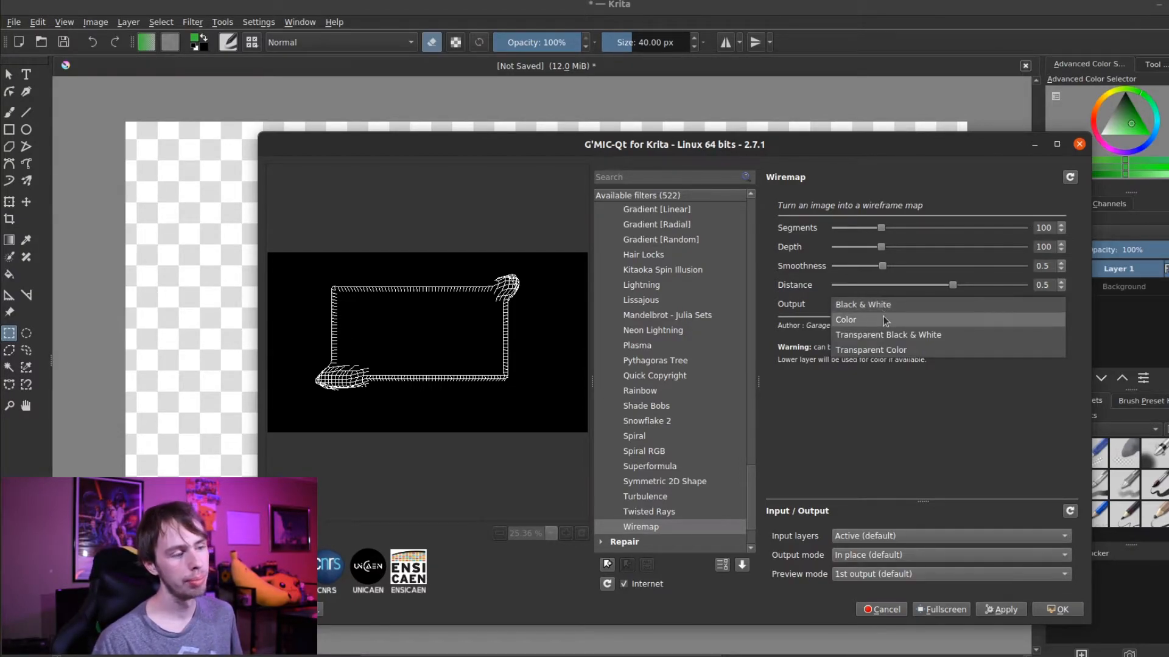
click(884, 320)
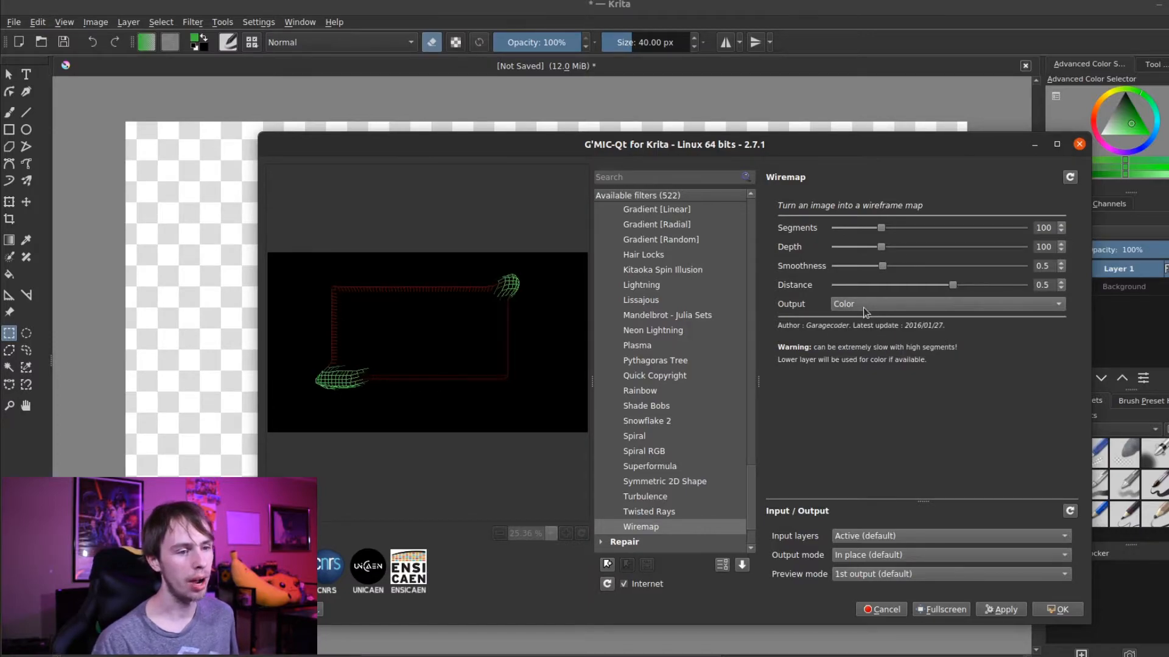
click(865, 307)
click(863, 319)
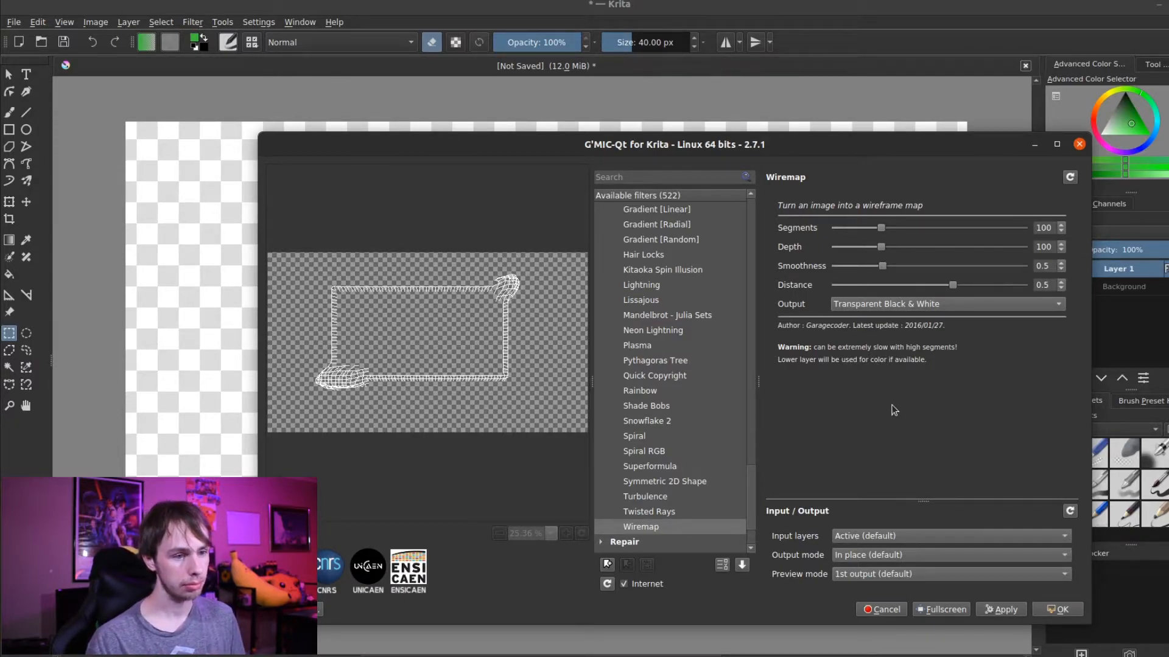
drag(881, 227, 902, 229)
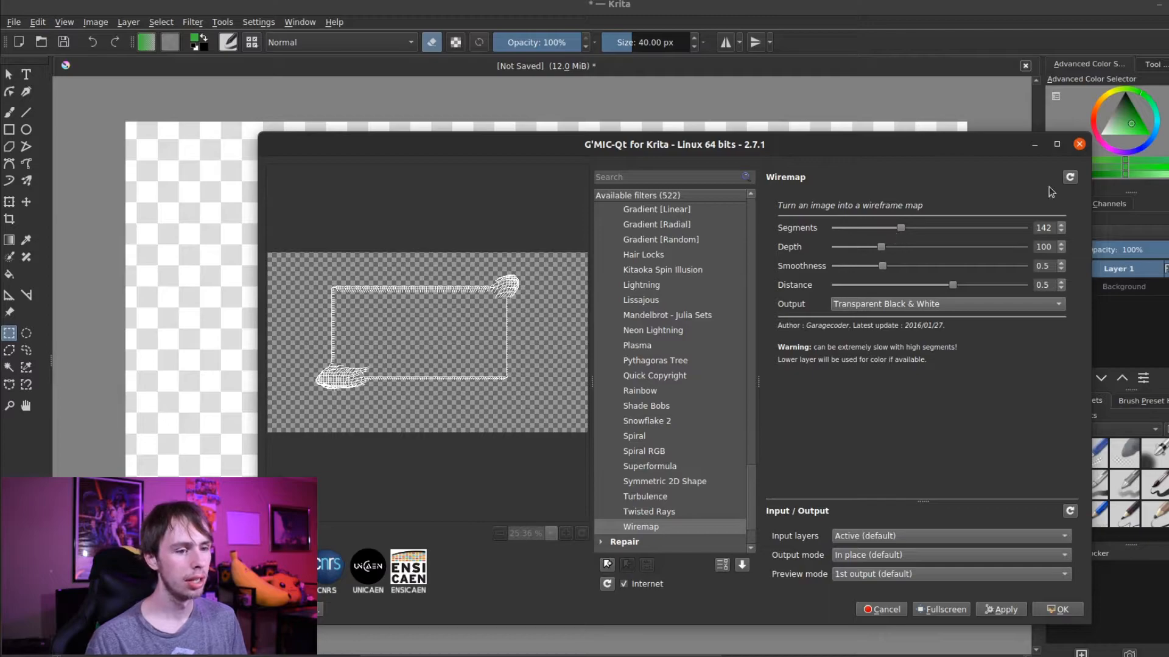
click(1070, 176)
Apply the Wiremap filter to Layer 1 with Transparent Black & White output.
click(878, 304)
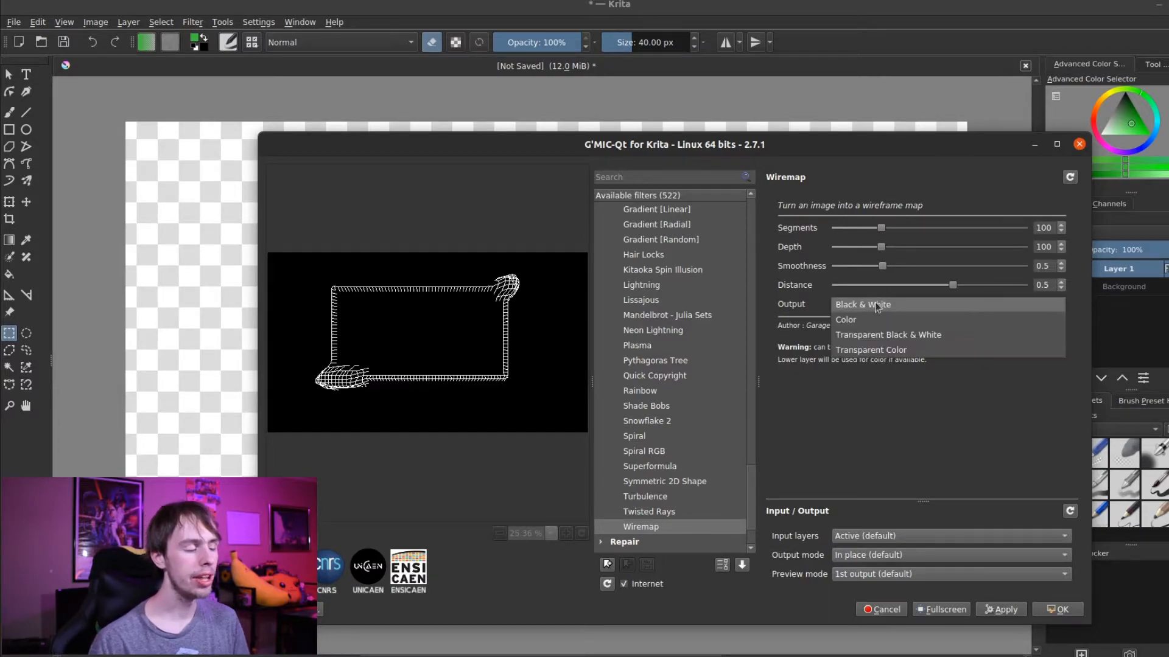
click(887, 334)
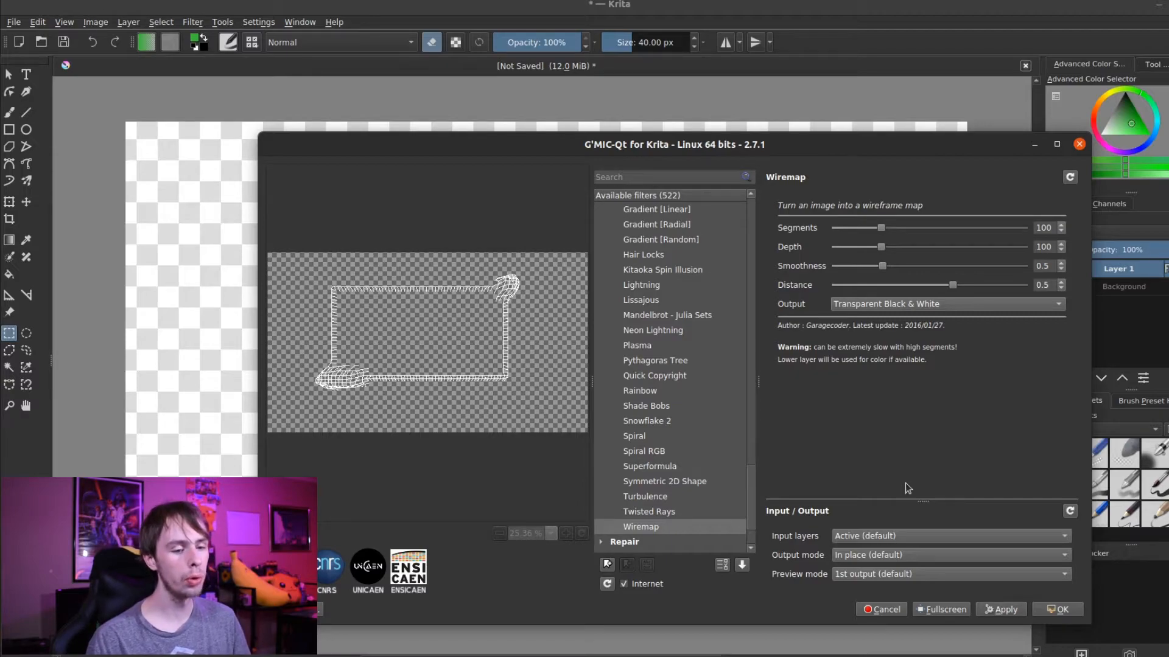
click(1069, 609)
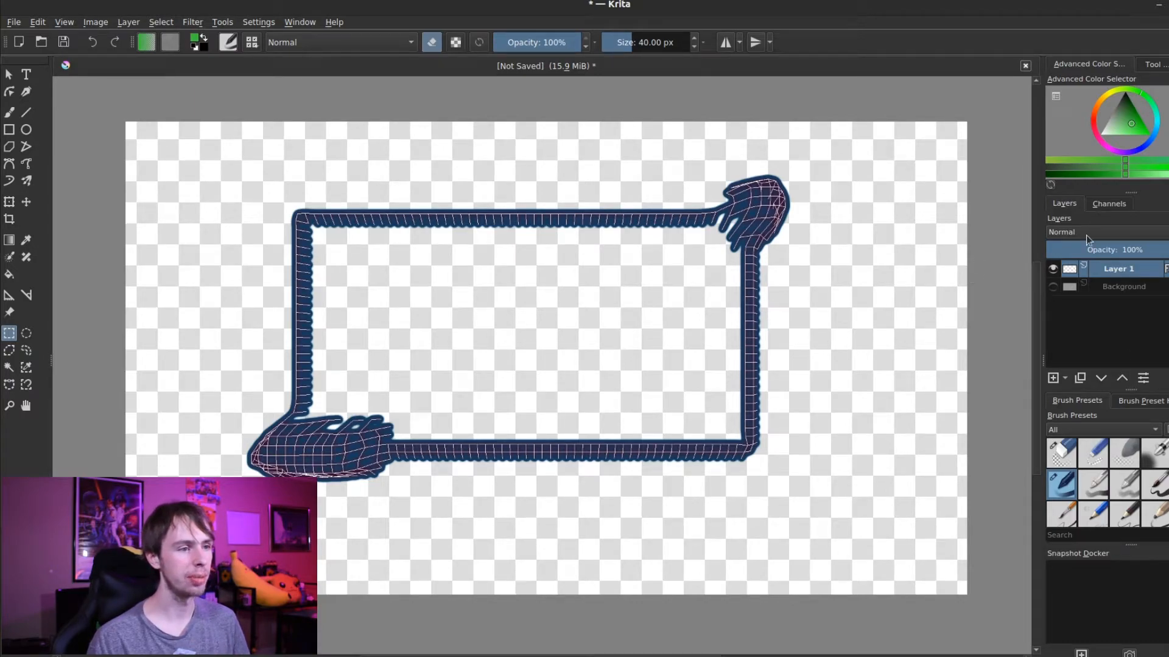
Rework Layer 1's layer style so the wireframe glows white, and hide the background layer.
right_click(1117, 271)
drag(617, 46, 927, 97)
click(674, 198)
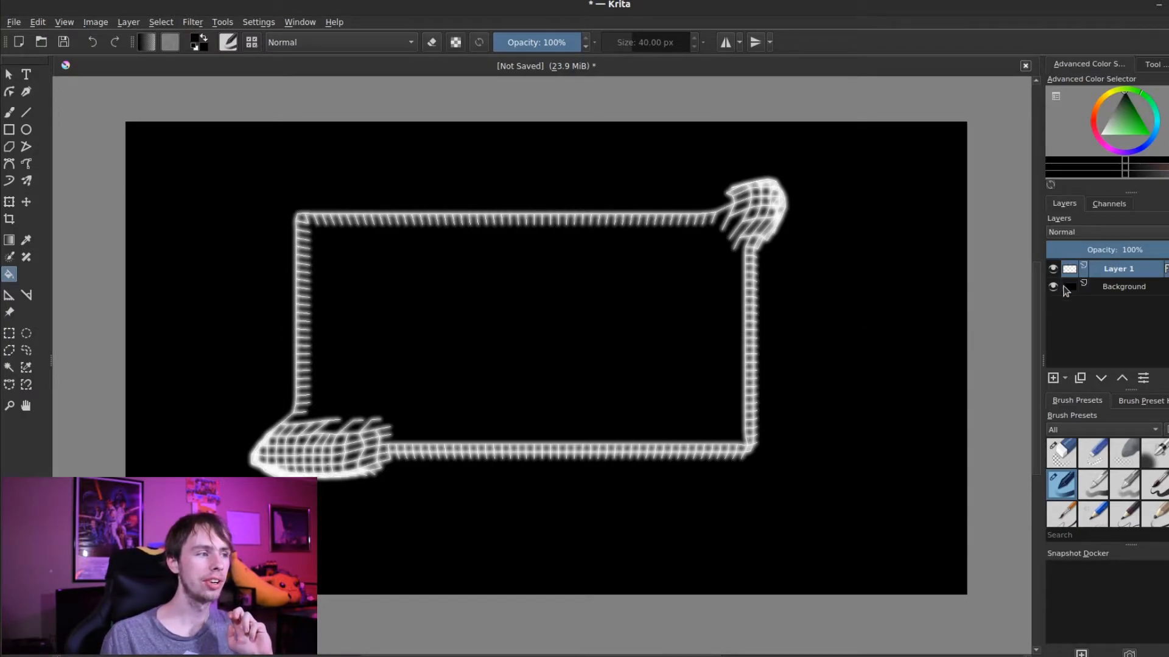
click(1054, 287)
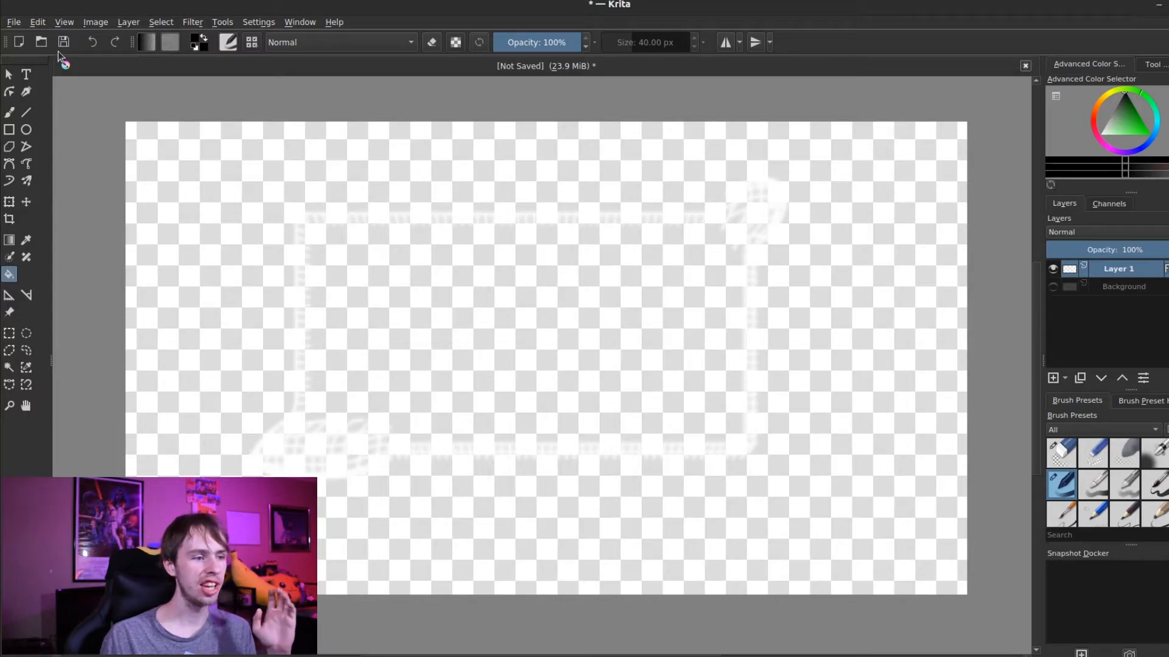
Save the drawing as a Krita document named WIREFRAME in the Pictures folder.
click(14, 22)
click(67, 97)
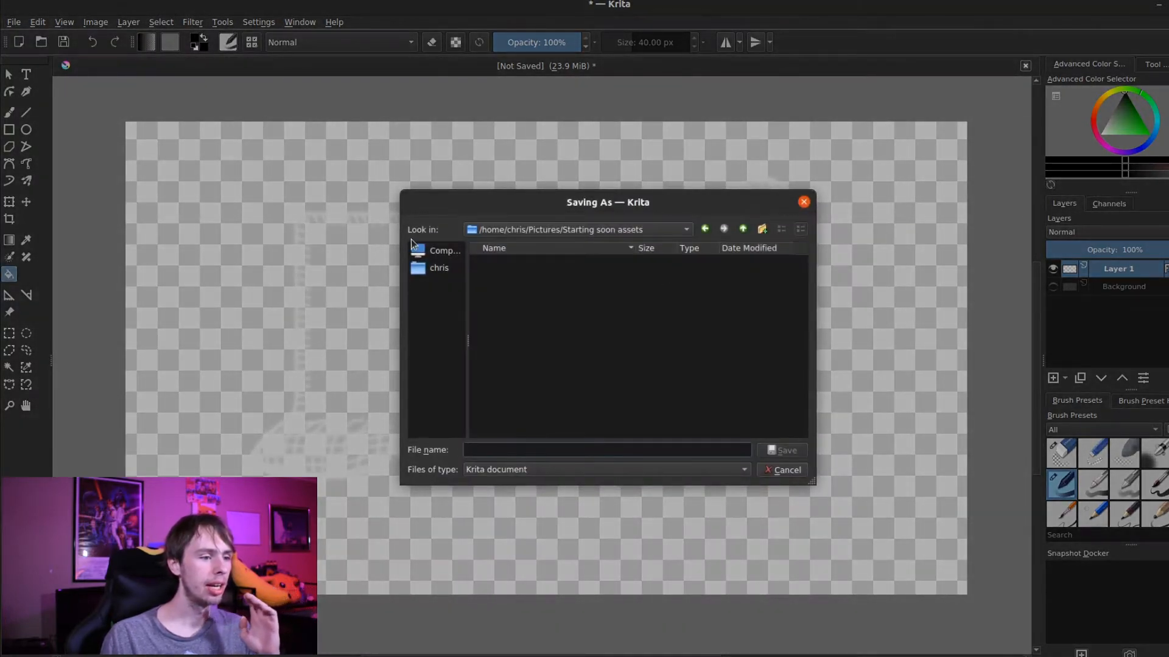
click(440, 272)
double_click(507, 332)
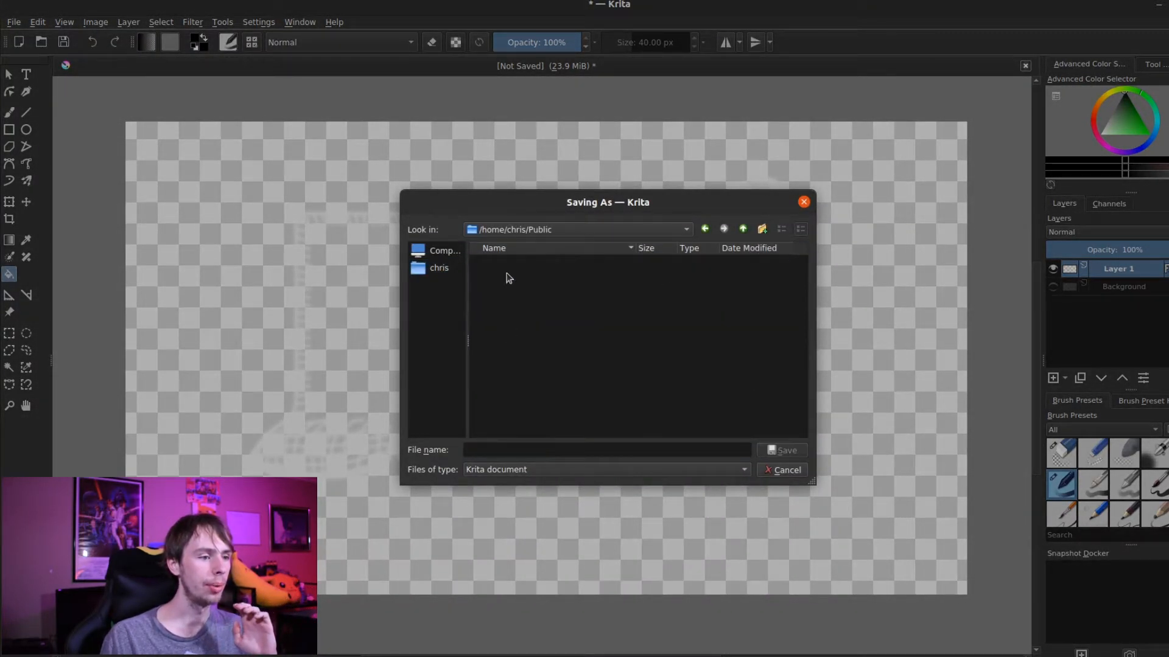
click(707, 230)
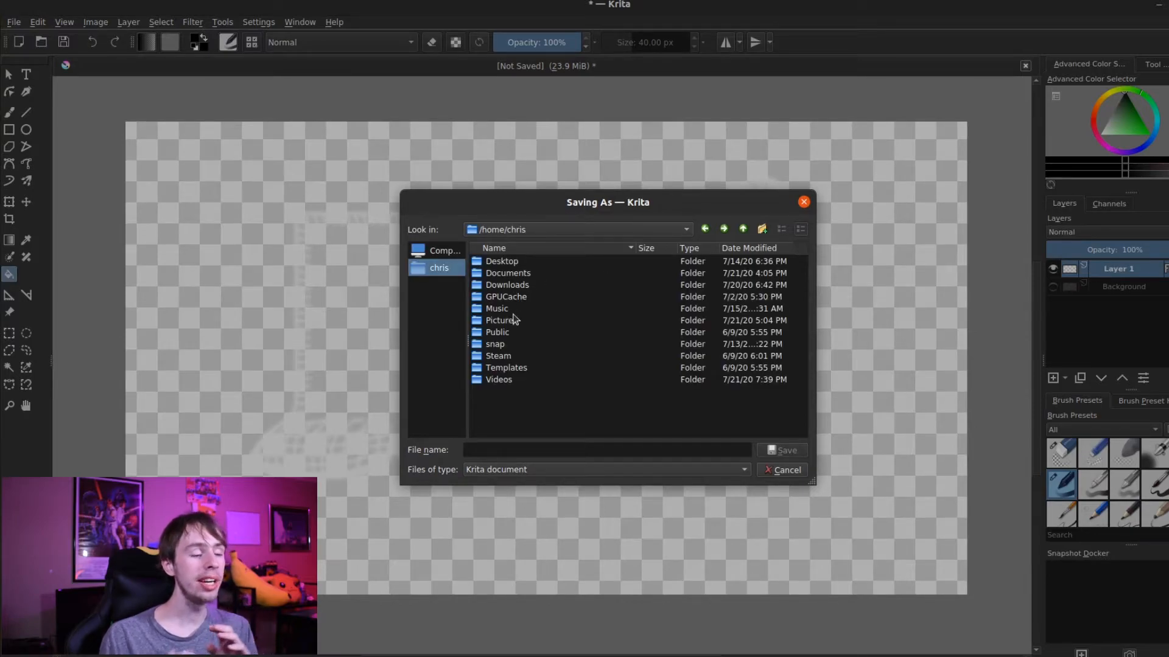
double_click(509, 323)
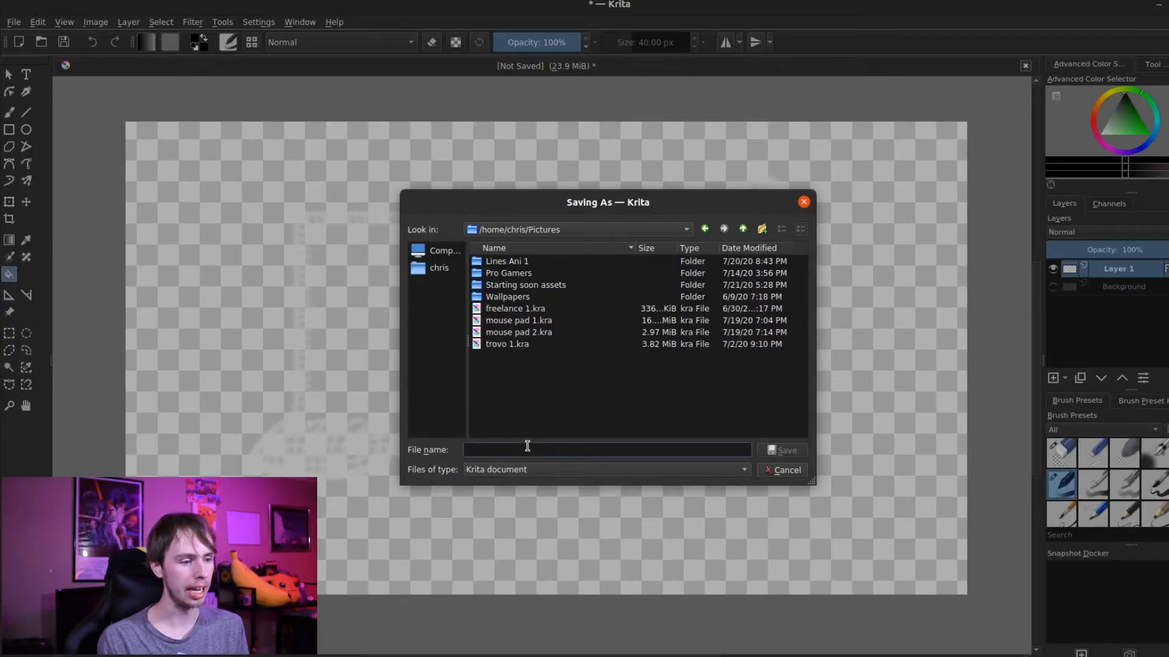
text(WIREFRAME)
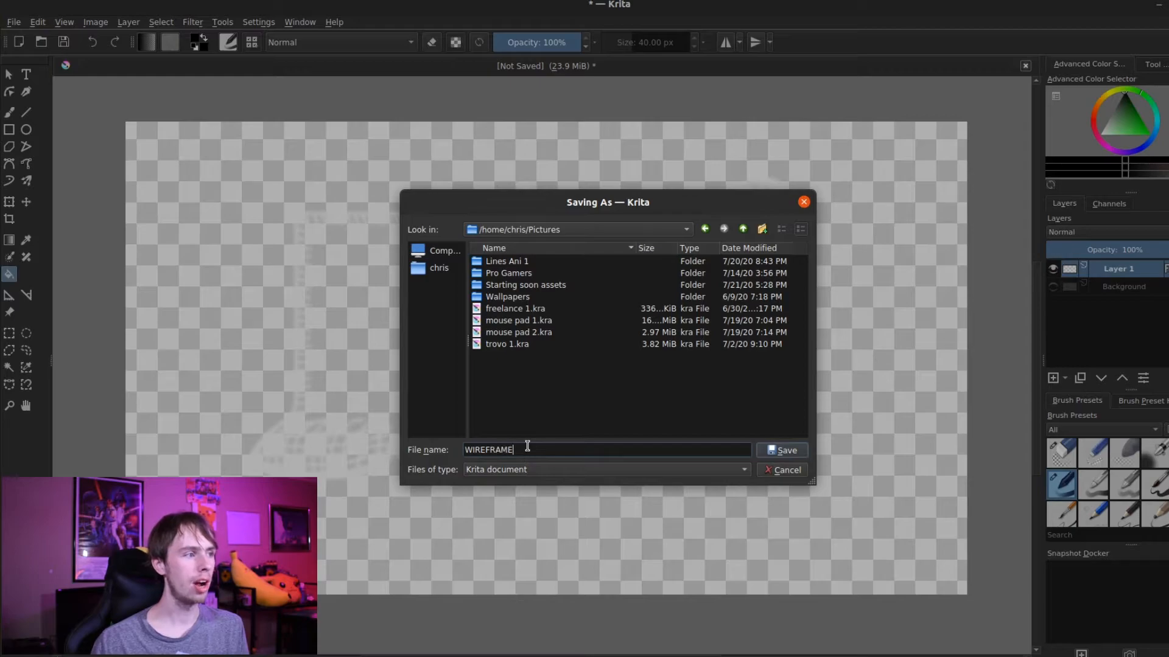
key(Return)
Save a copy as WIREFRAME.png in the PNG image format with the alpha channel stored and compression 3.
click(13, 22)
click(61, 99)
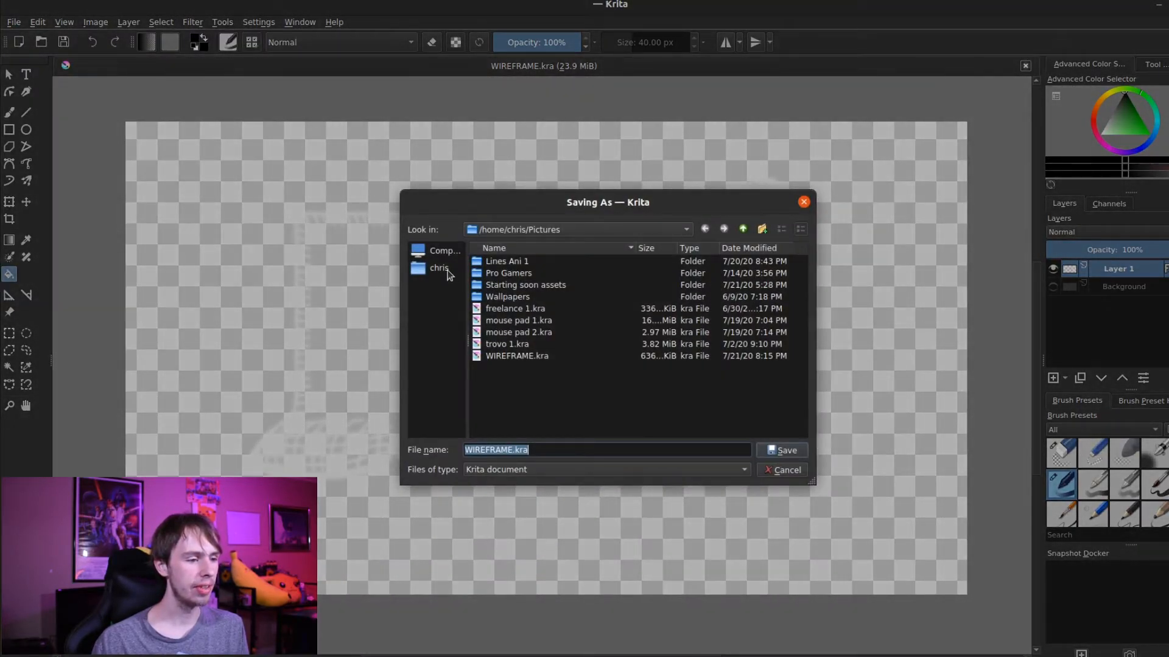
click(507, 472)
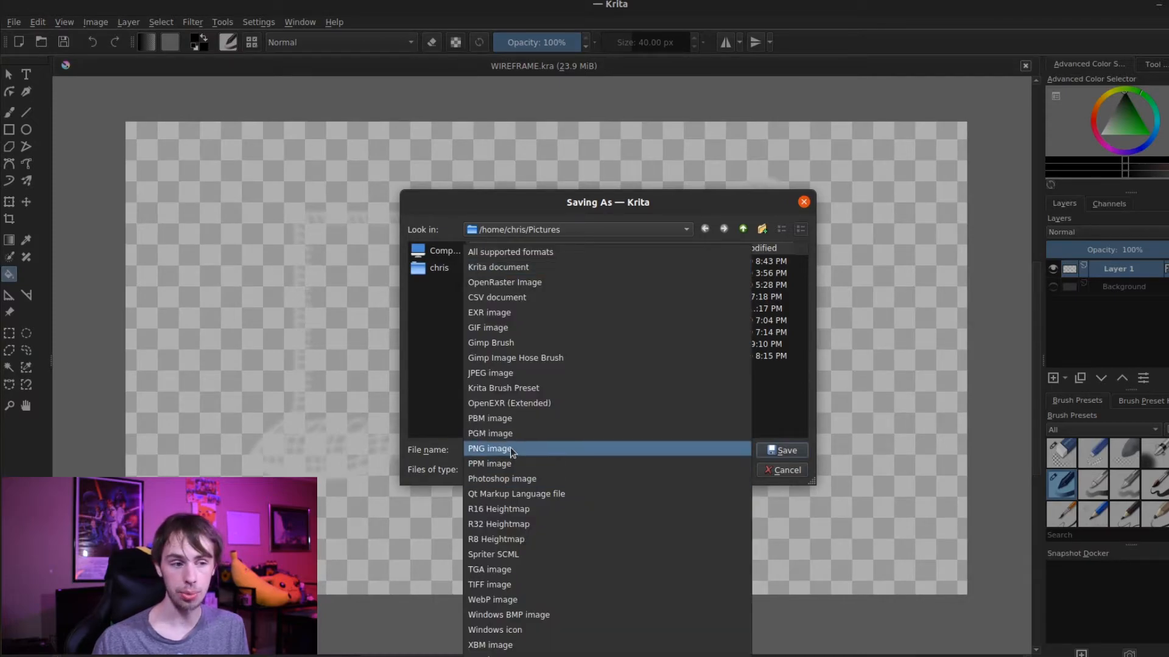
click(510, 448)
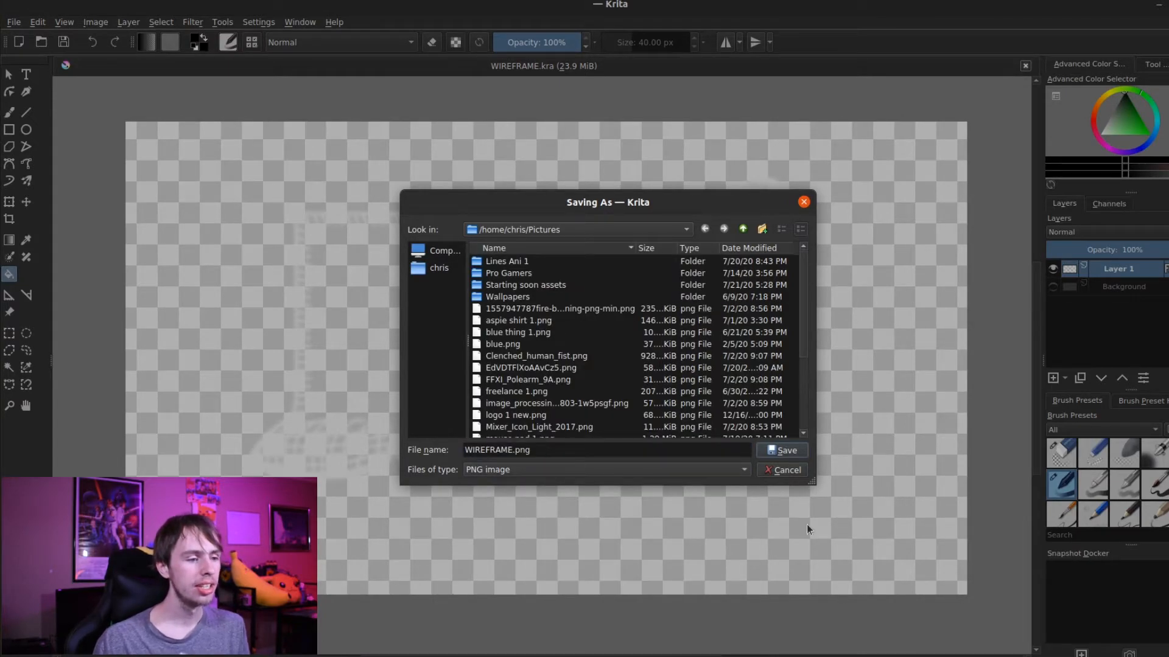
click(784, 451)
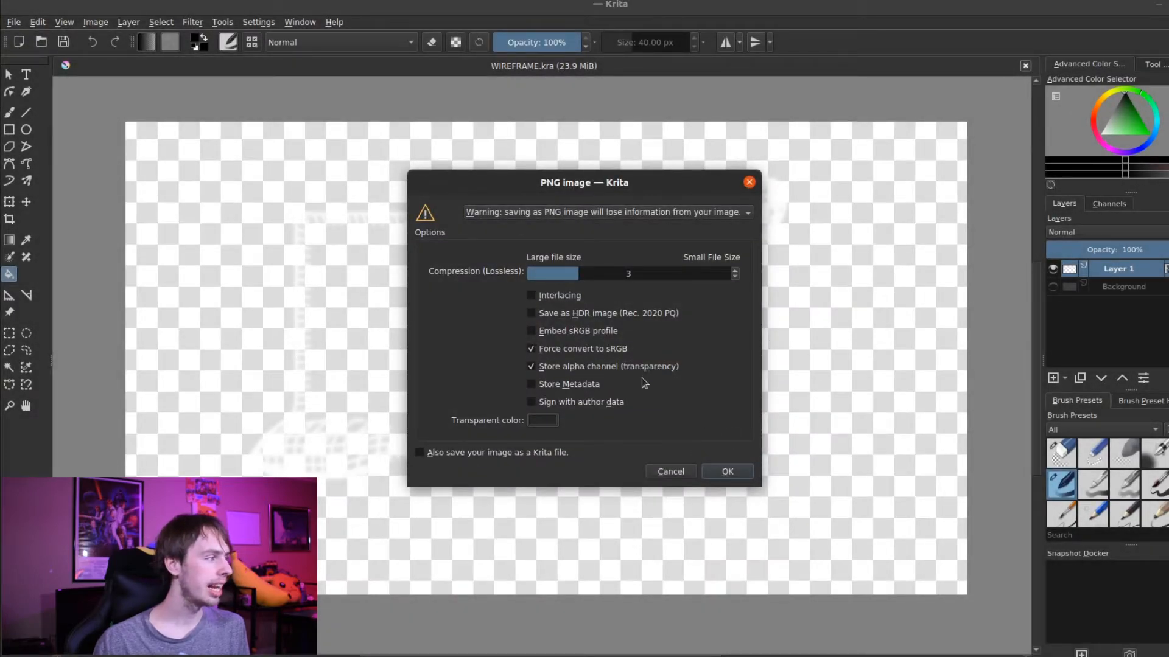
click(727, 471)
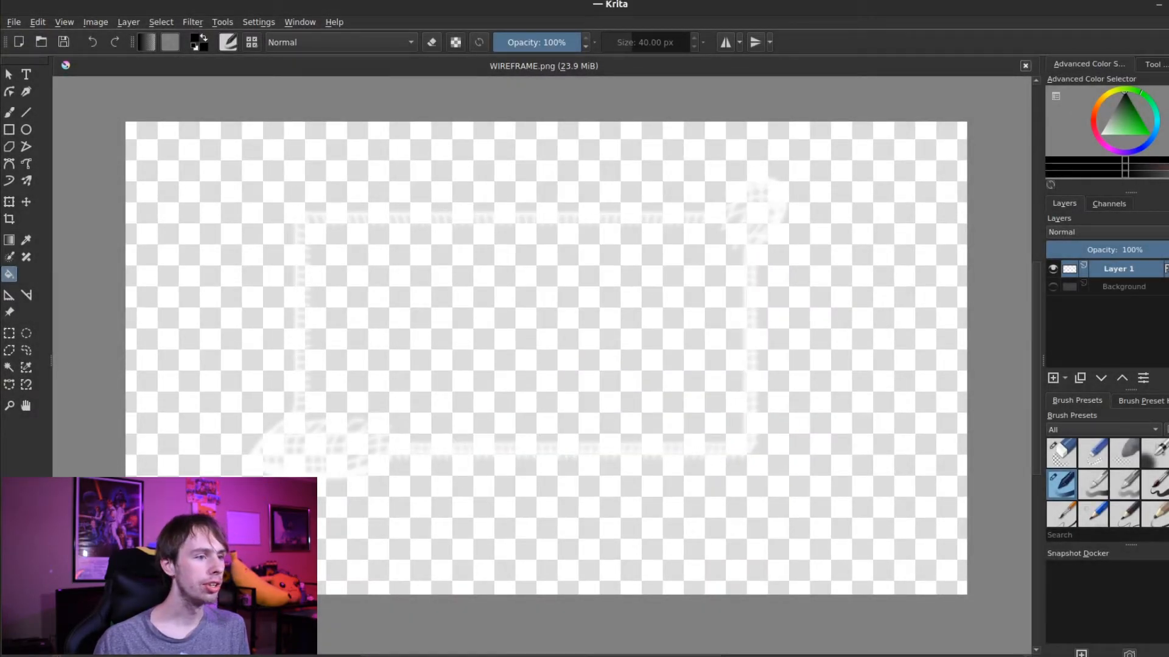
Switch to OBS and add a new image source that uses WIREFRAME.png from the Pictures folder.
key(alt+Tab)
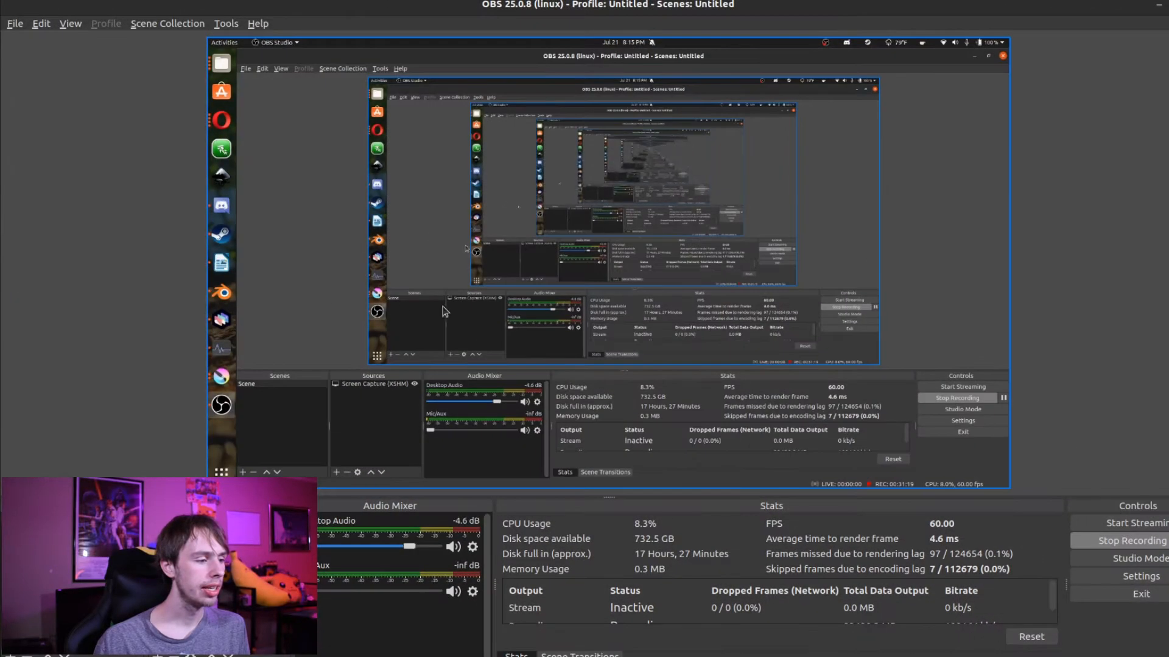
click(157, 656)
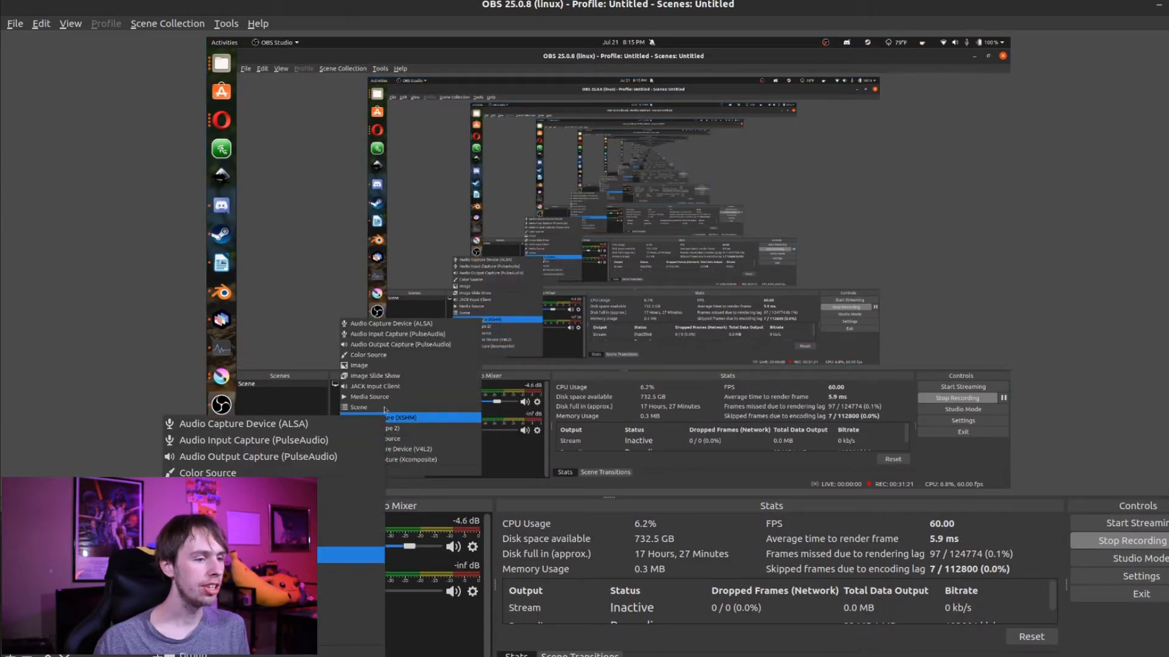
click(201, 490)
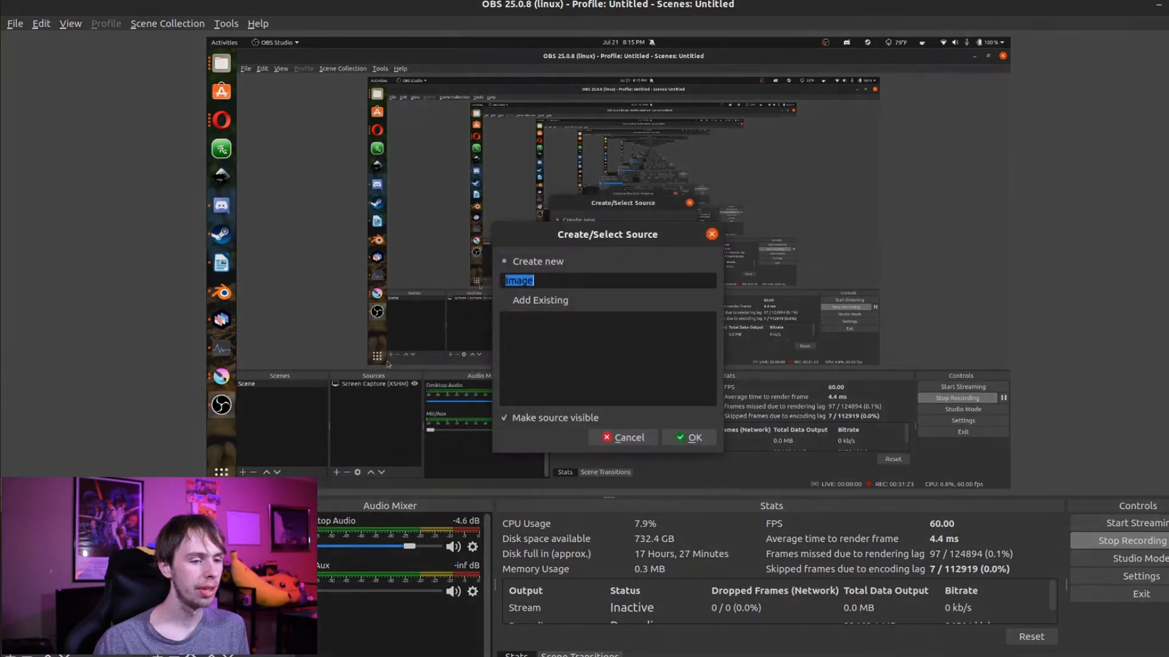
click(692, 435)
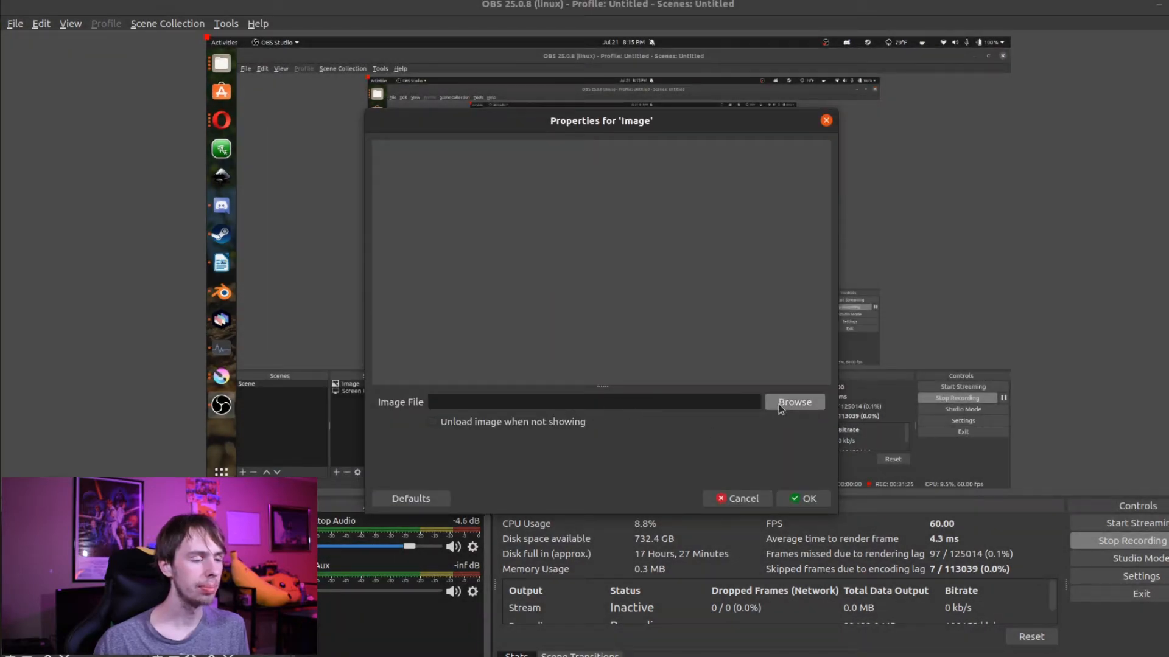
click(779, 404)
click(290, 220)
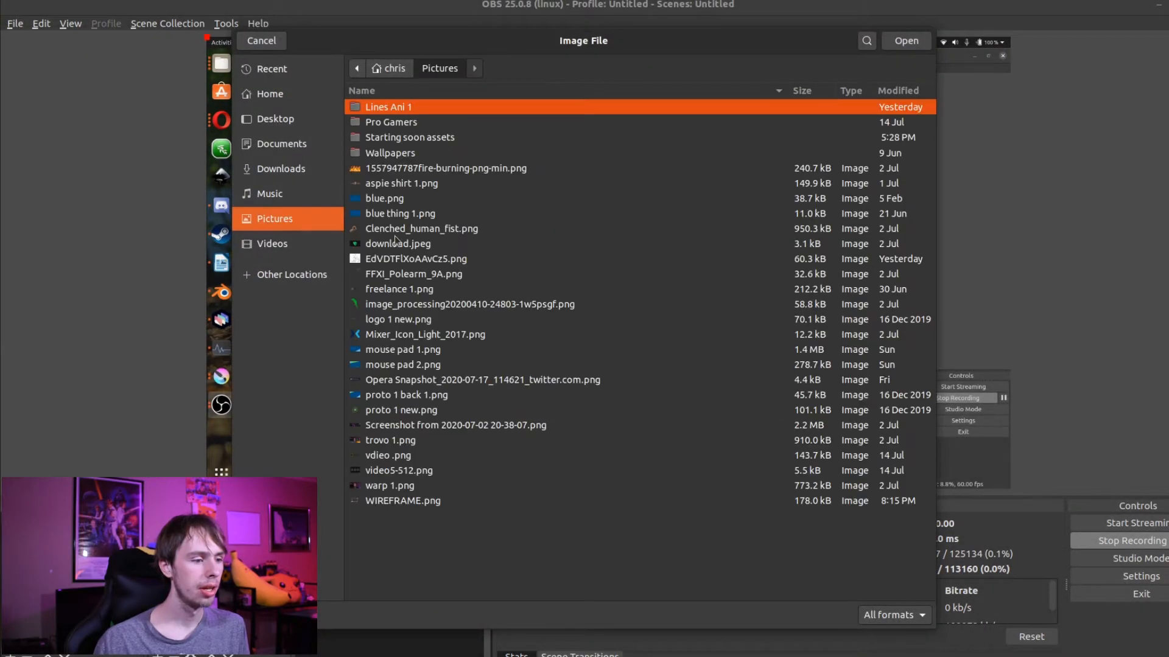
double_click(436, 503)
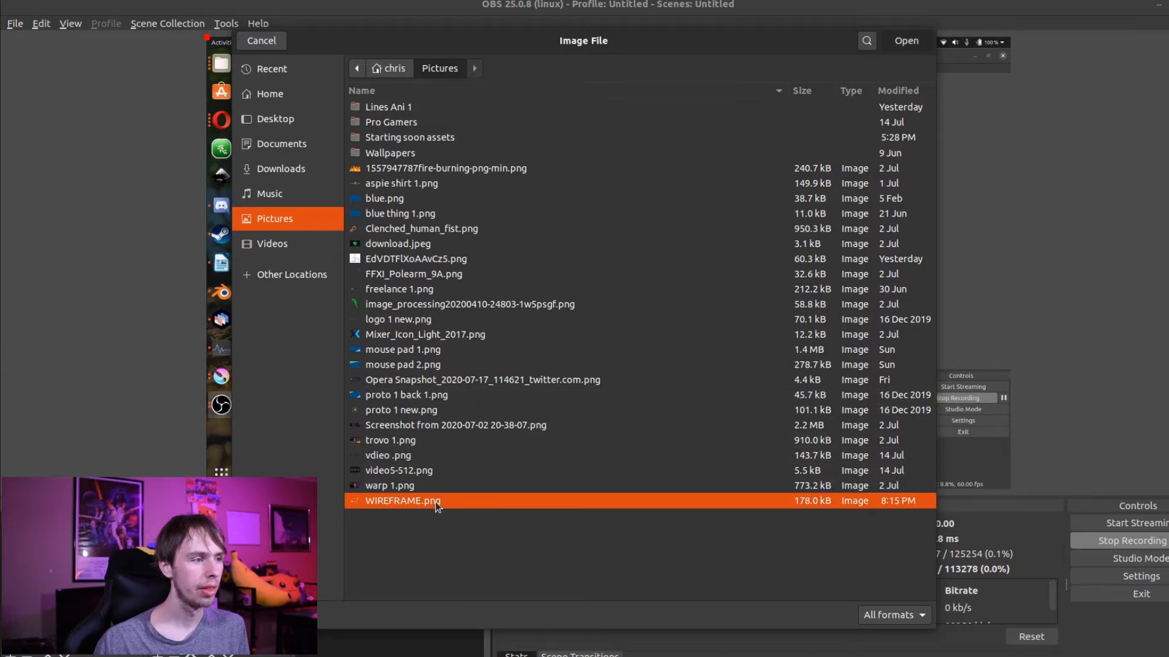
click(805, 495)
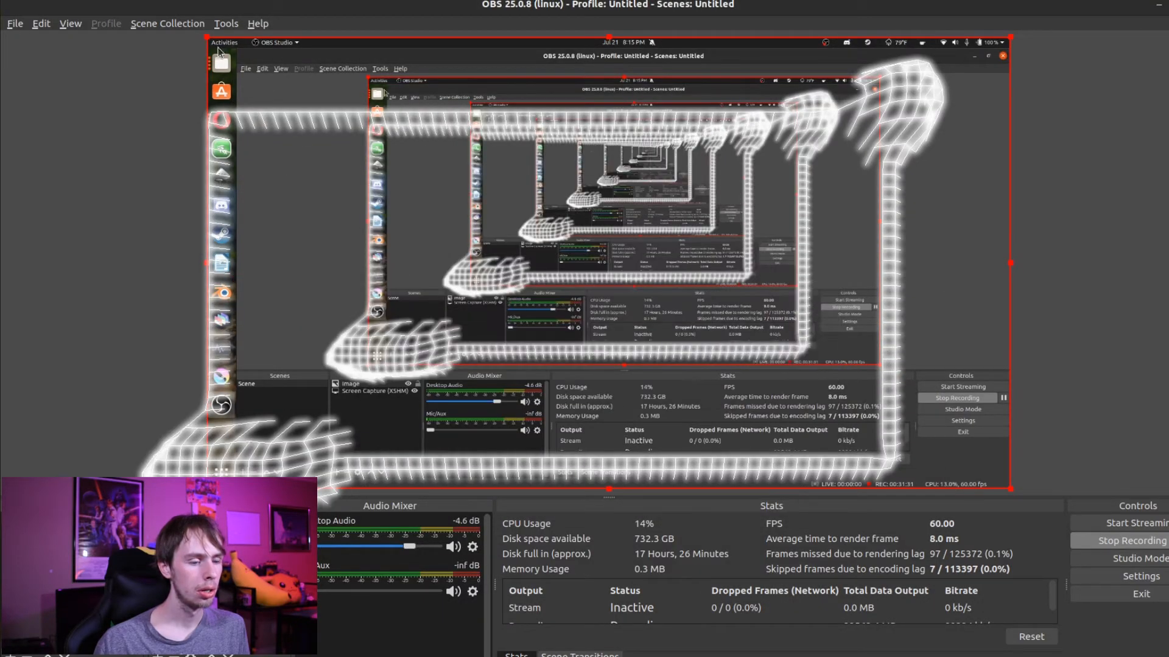
Shrink the wireframe image source, move it to the right side of the scene, partly past its edge, and deselect it.
drag(336, 111, 650, 287)
drag(801, 355, 863, 271)
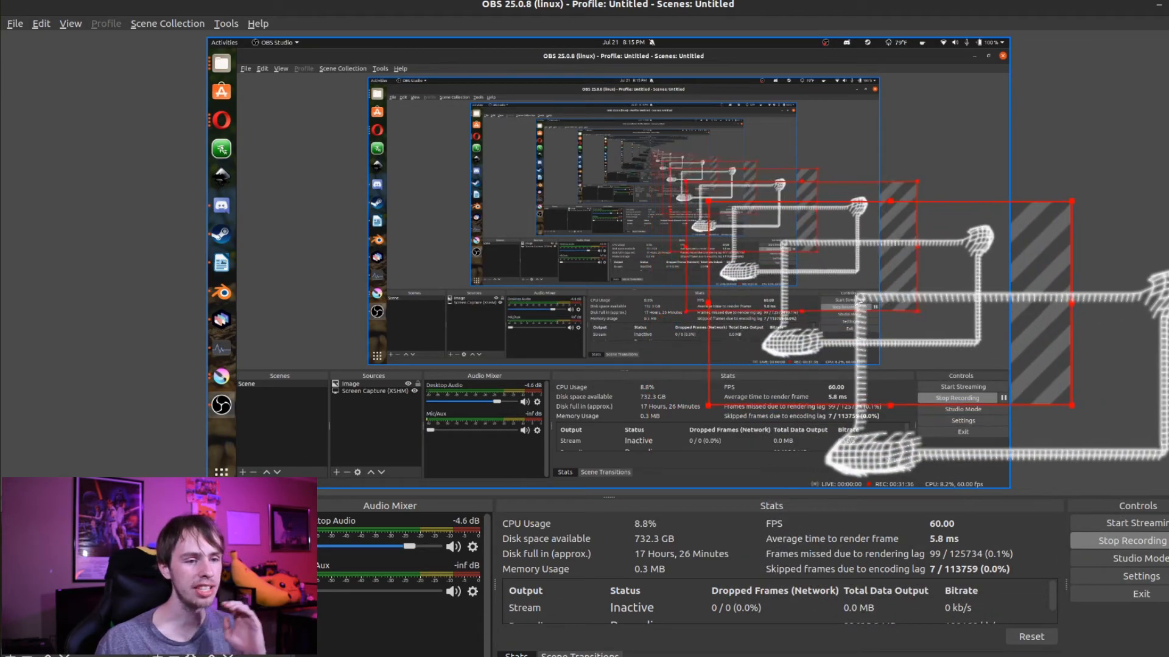
click(1087, 125)
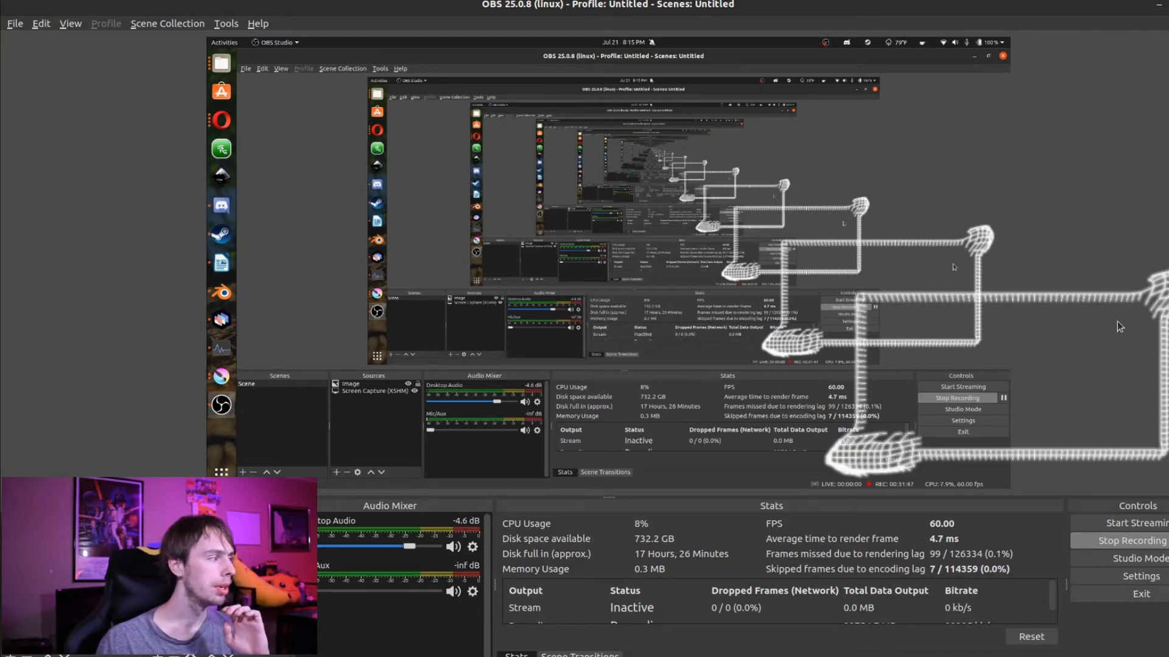
Switch back to Krita, create a new document, and hide its background layer.
key(alt+Tab)
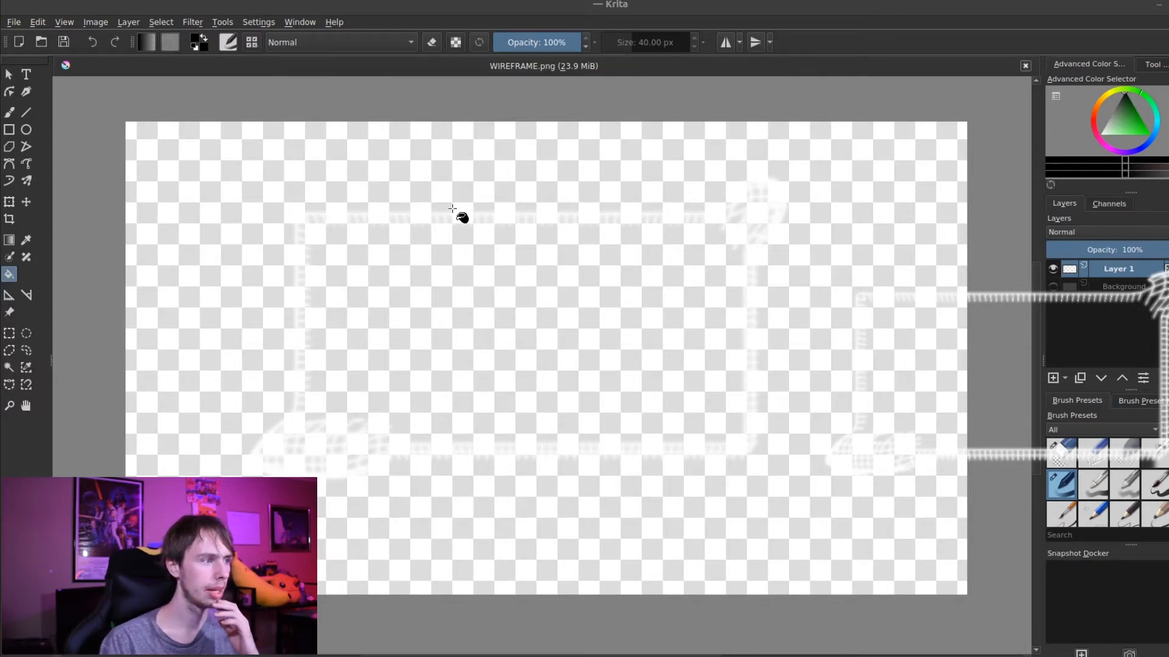
click(19, 42)
click(784, 506)
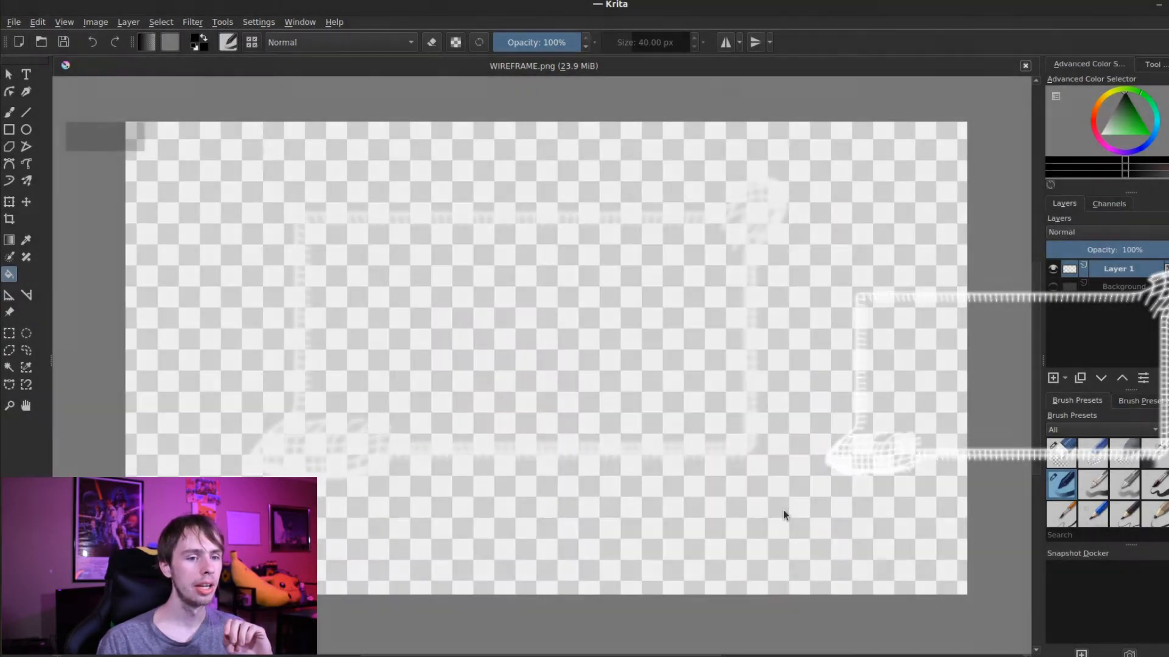
scroll(864, 289, down, 2)
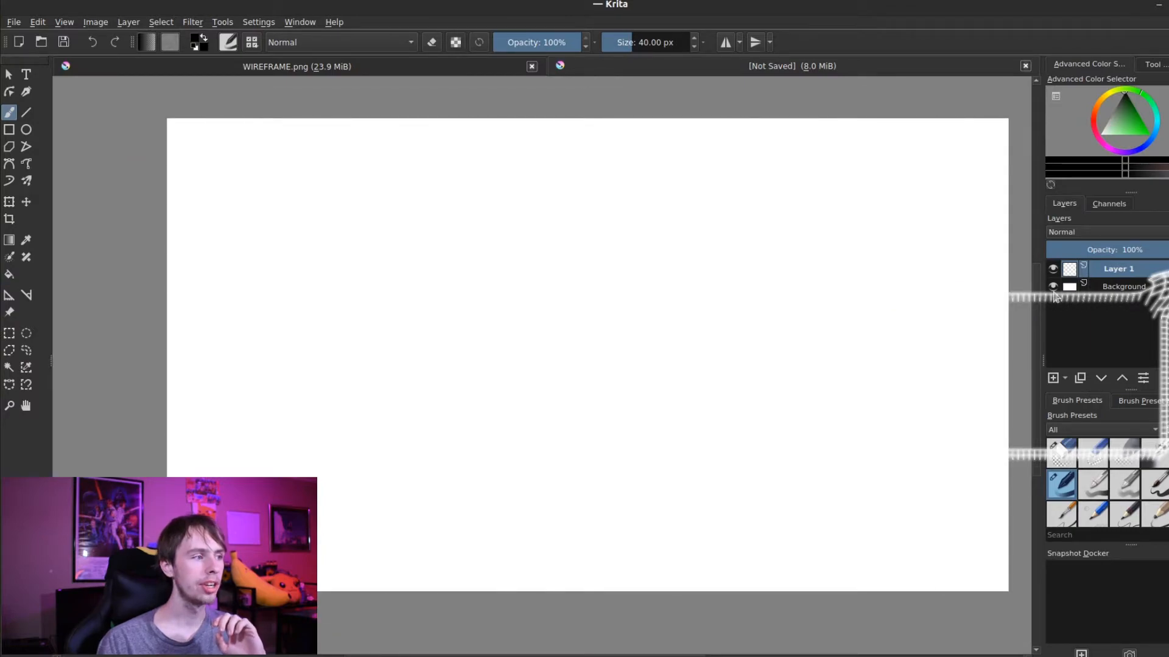
click(1053, 286)
Draw a large filled dark grey ellipse on Layer 1 and move it slightly up and left on the canvas.
click(24, 128)
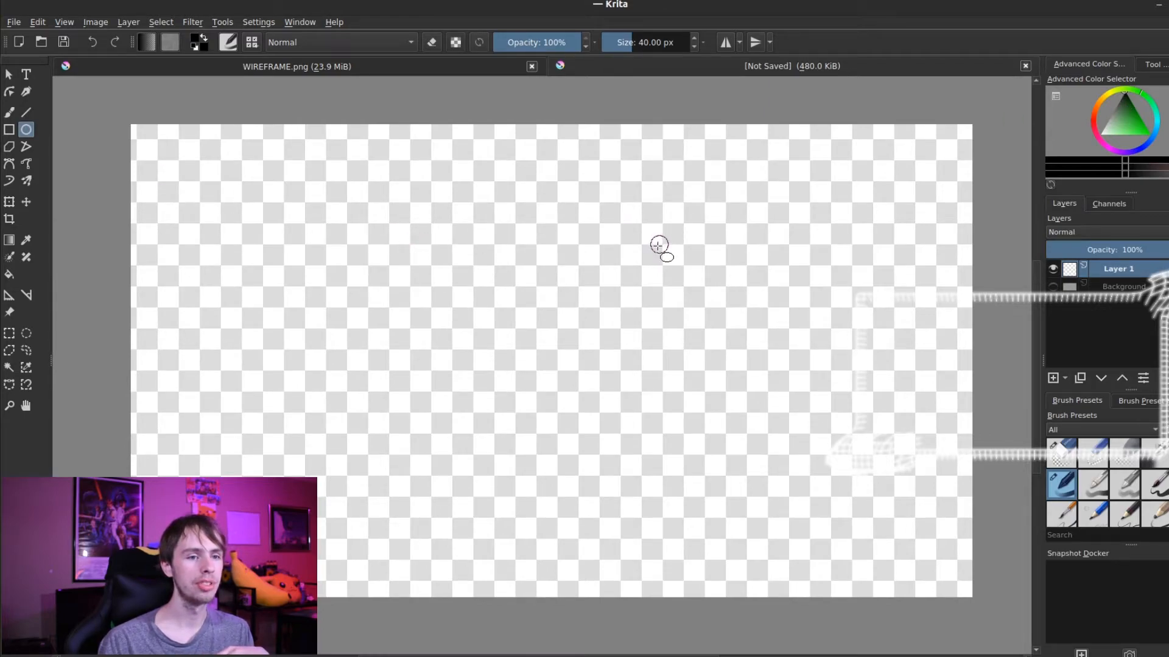
drag(1131, 113, 1101, 97)
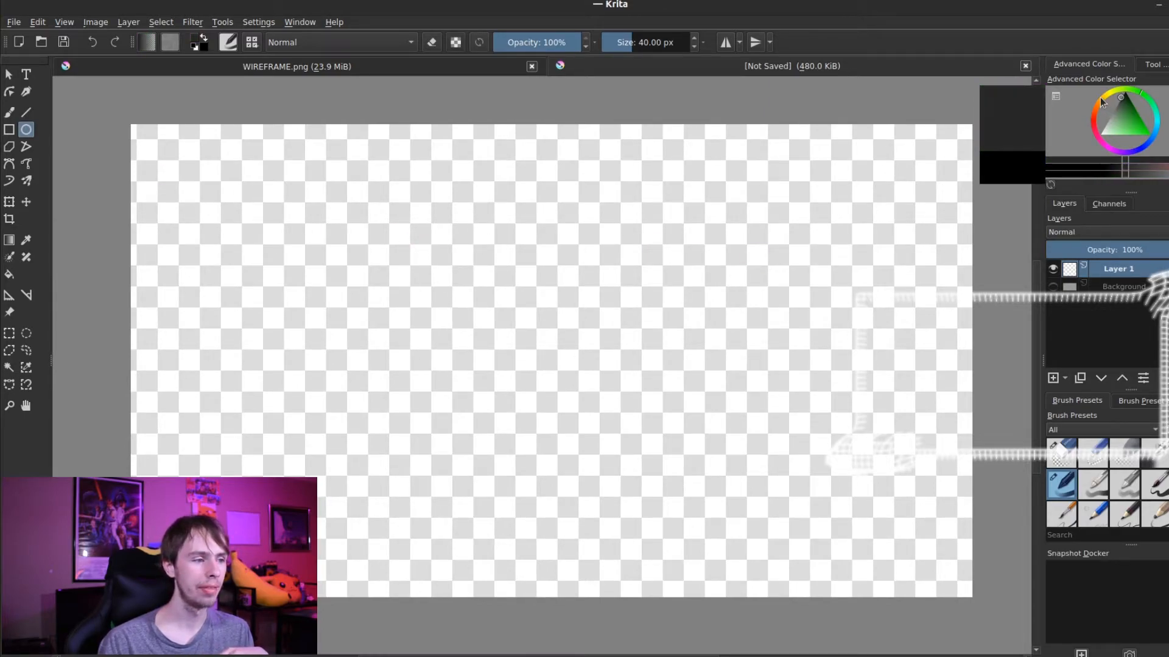
drag(391, 229, 733, 538)
click(26, 201)
drag(581, 398, 556, 373)
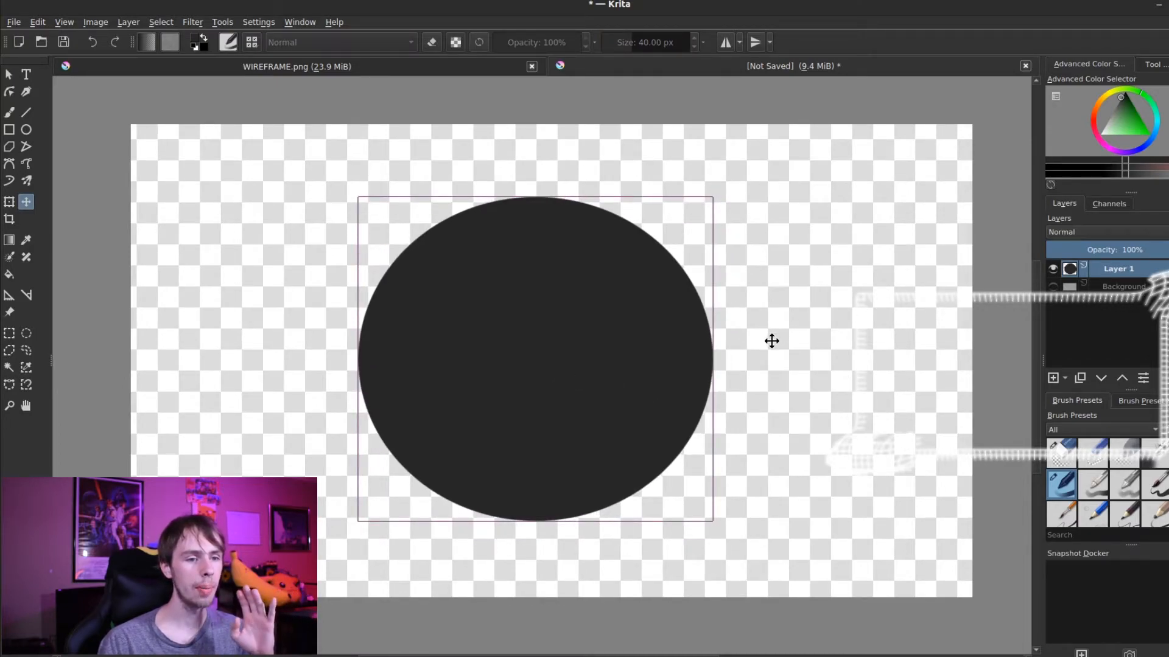
Add a stroke layer style to the ellipse on Layer 1, with a size of 19 px and the bright green colour #44ff00.
right_click(1116, 269)
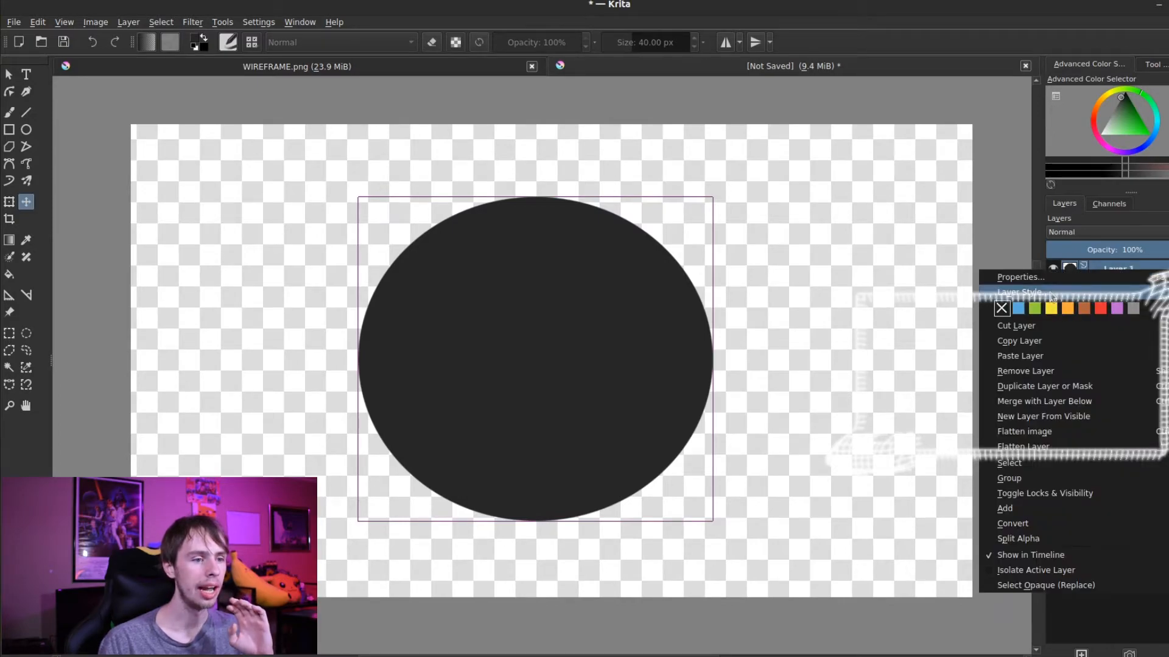
click(1053, 290)
drag(573, 17, 932, 116)
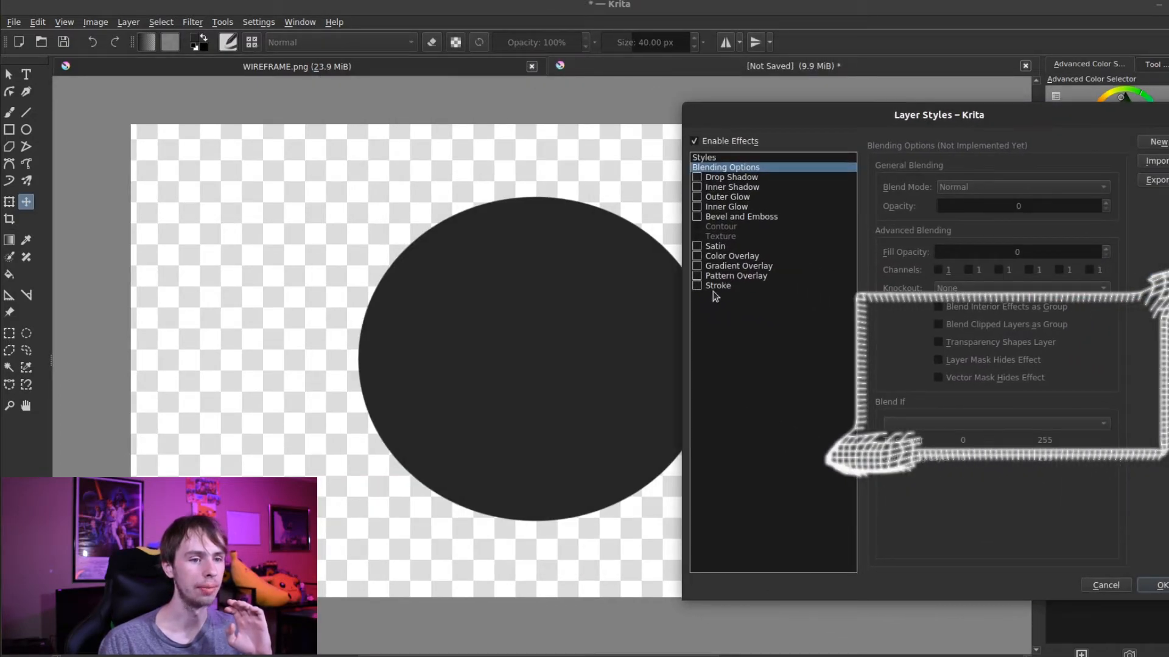
click(697, 286)
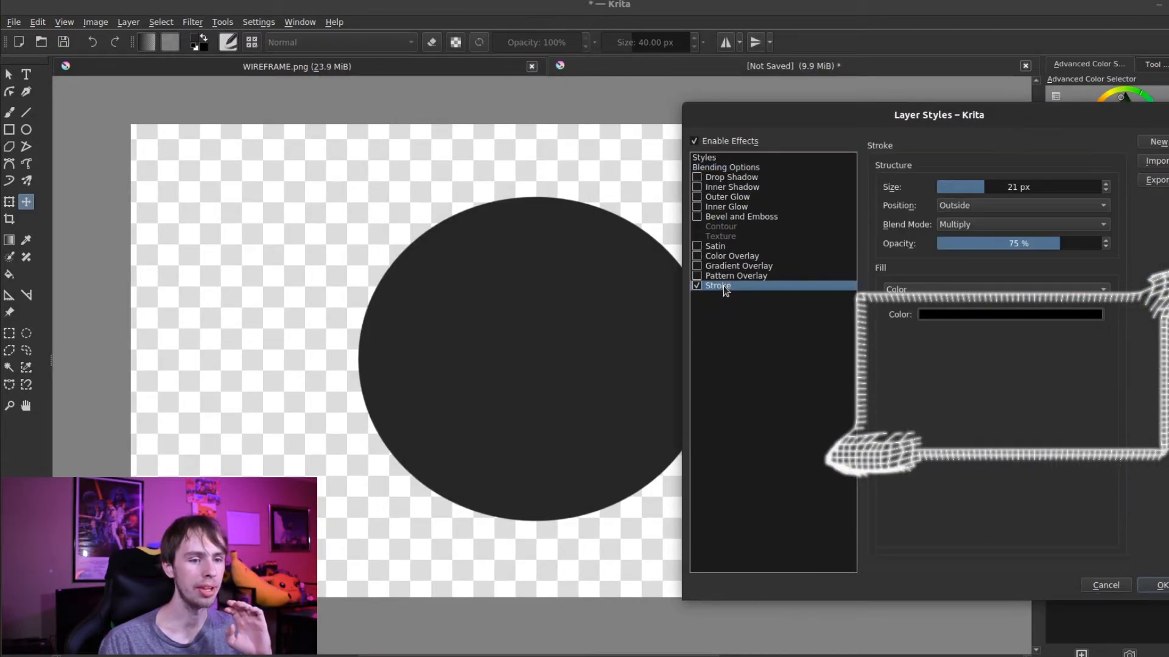
click(984, 311)
click(1047, 381)
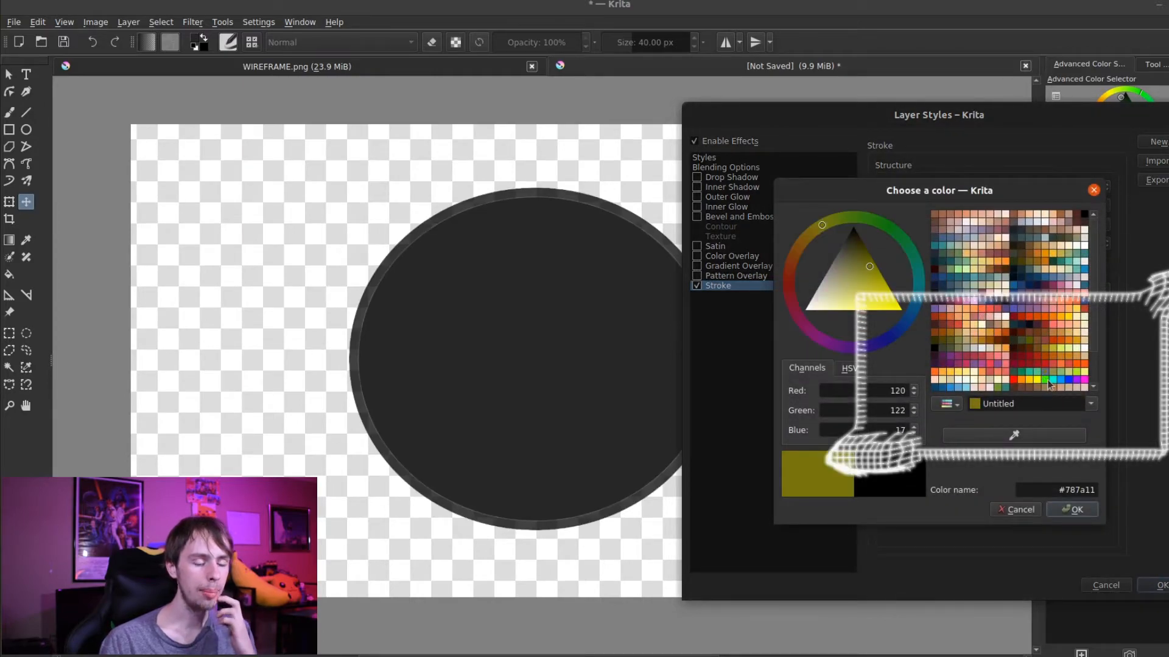
click(1049, 381)
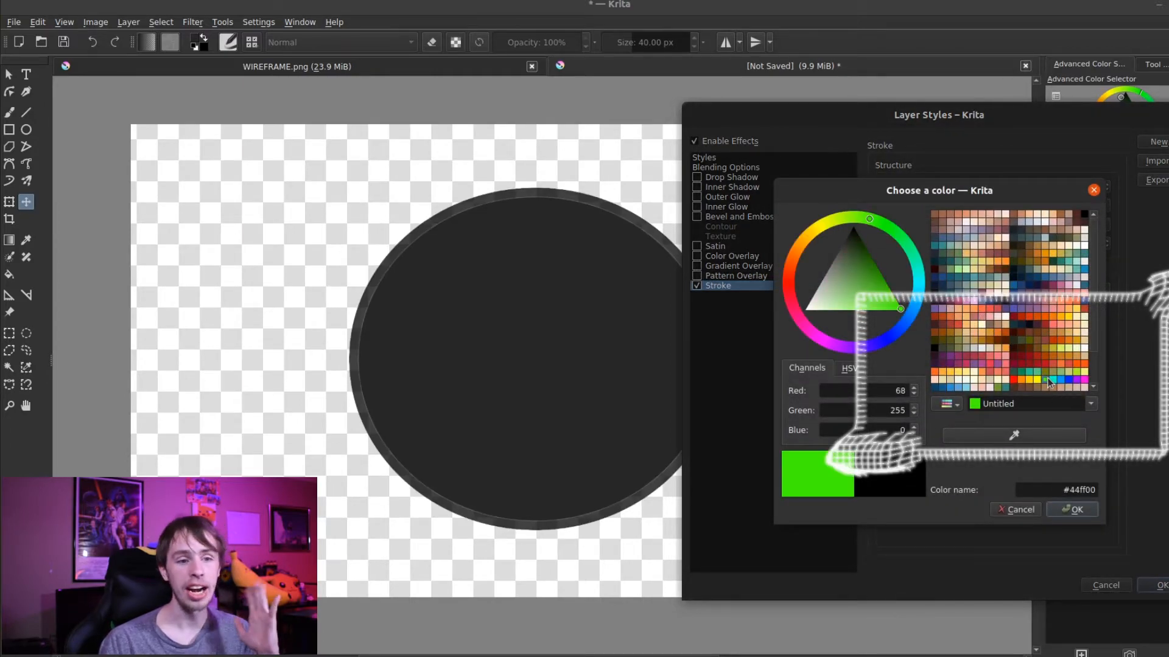
click(1086, 513)
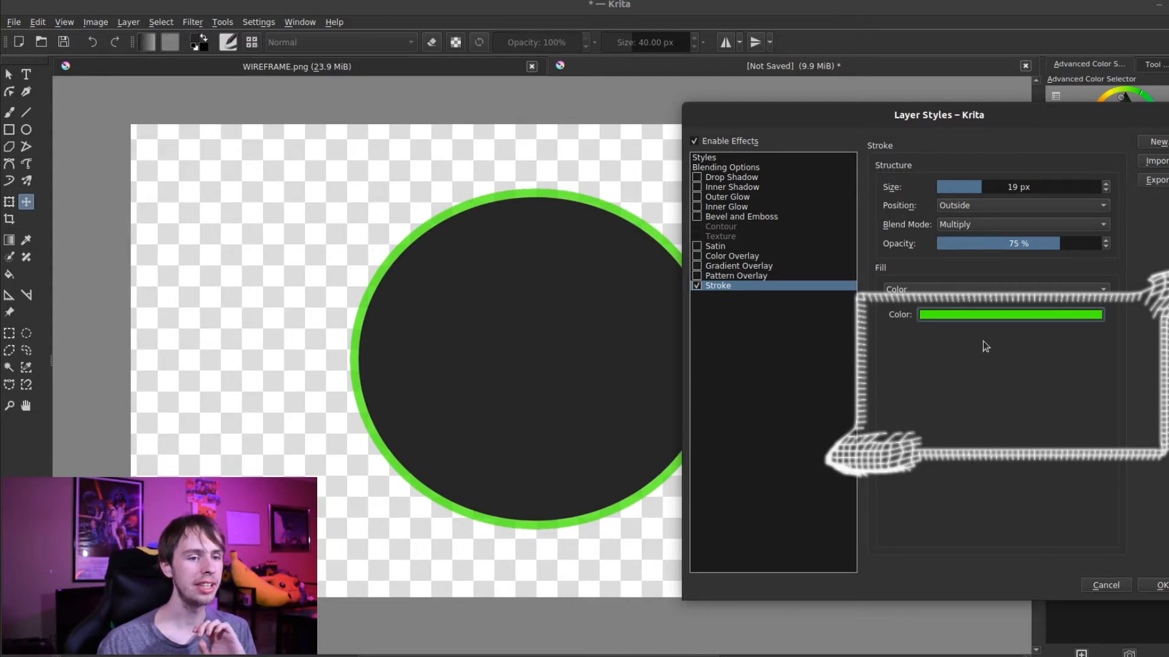
Raise the green stroke's opacity to 100% and apply the layer style.
click(1079, 244)
scroll(1079, 243, up, 9)
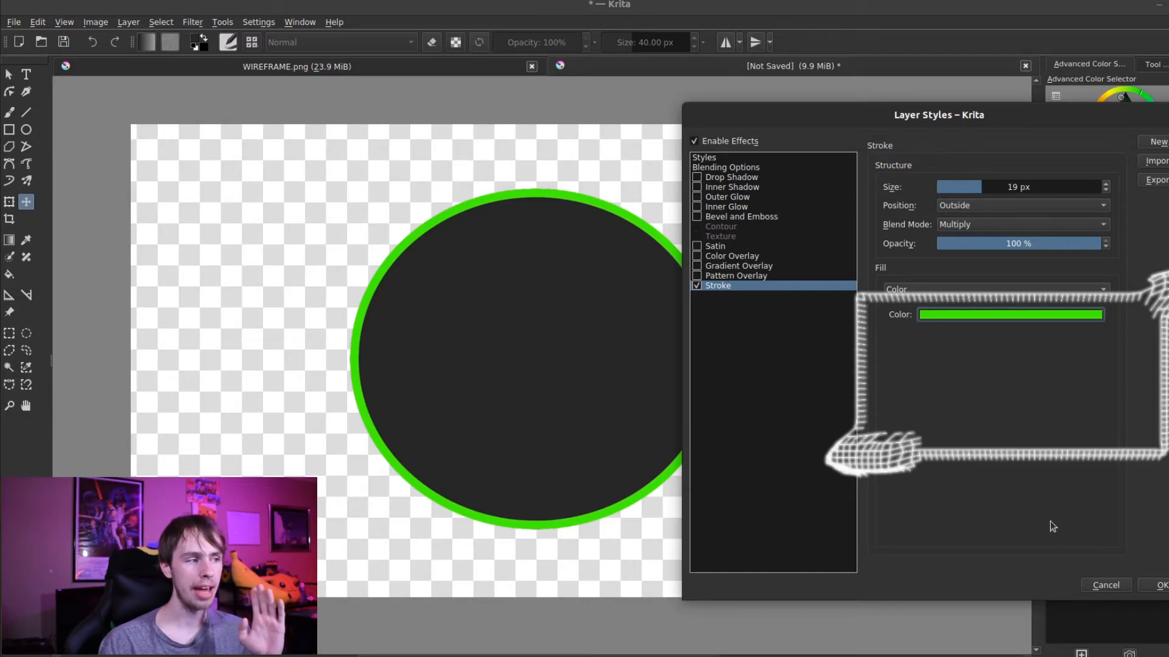
click(1162, 583)
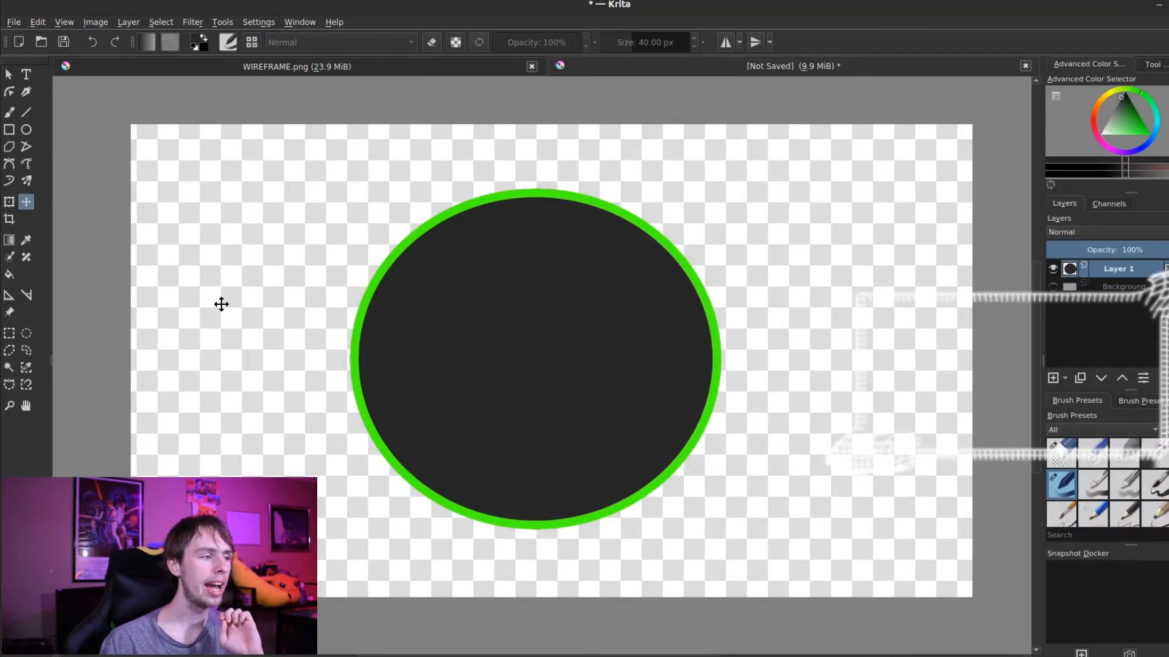
Warp-transform the ellipse by pulling its lower-left anchor point outward, and apply the distortion.
click(8, 205)
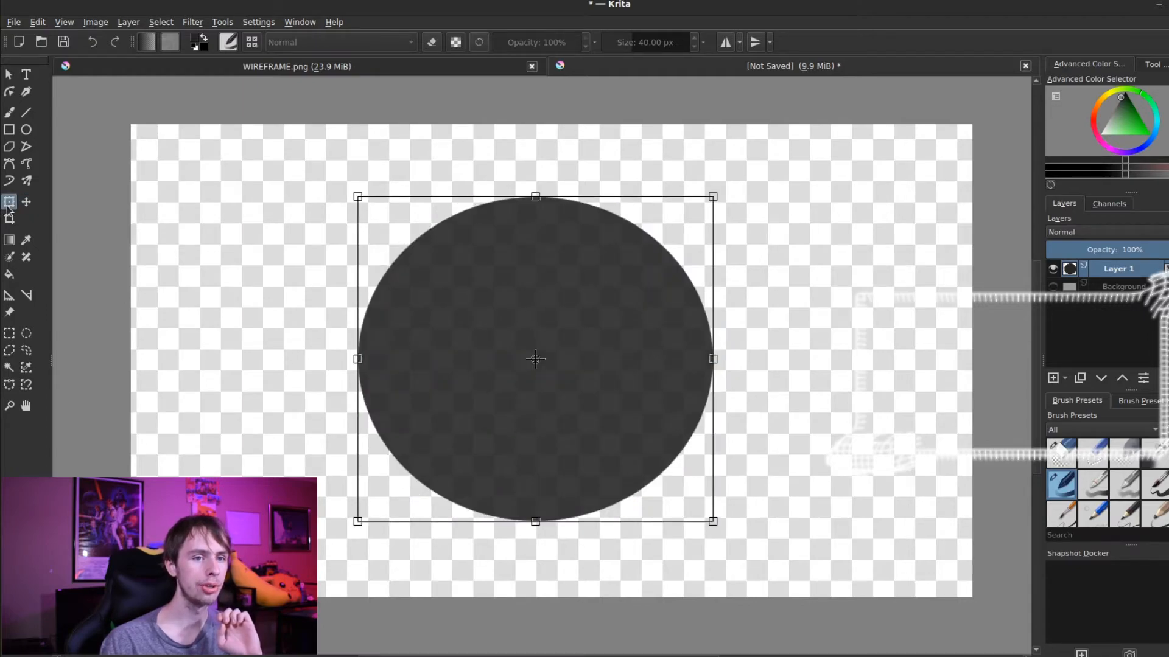
click(1147, 64)
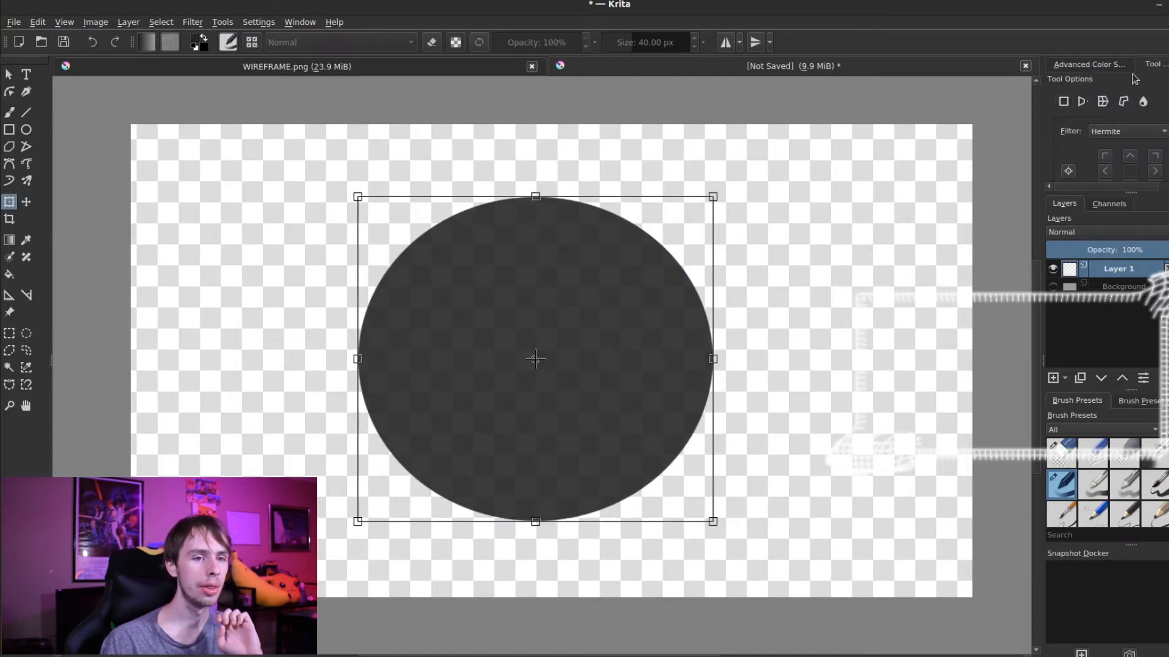
click(1104, 101)
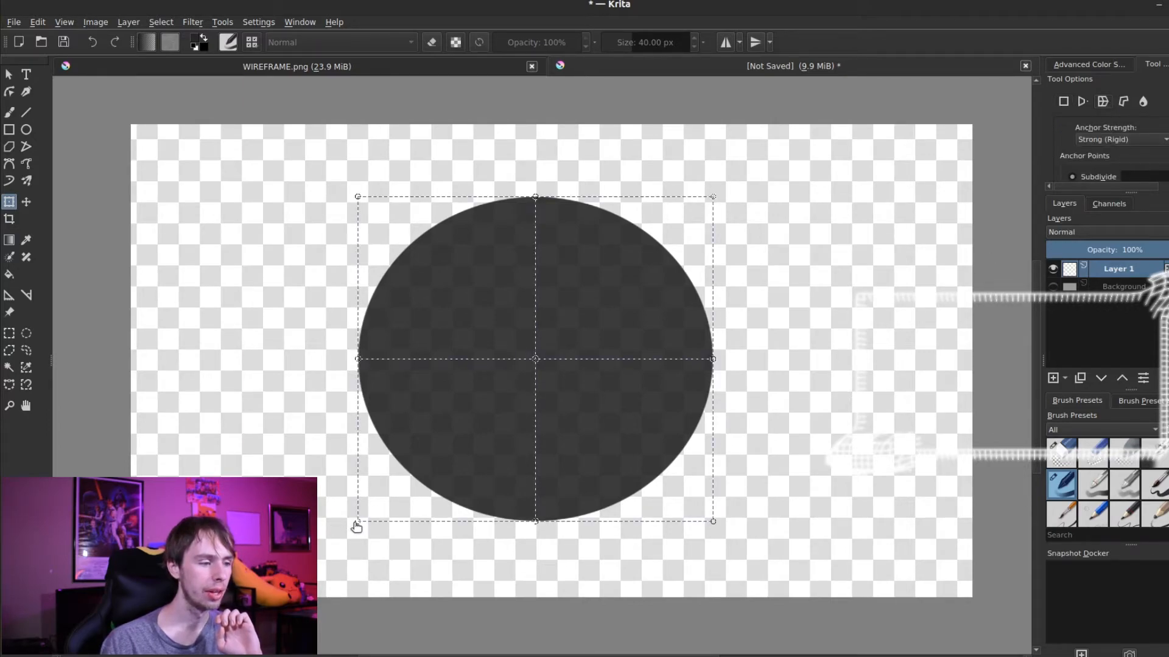
drag(356, 527, 297, 585)
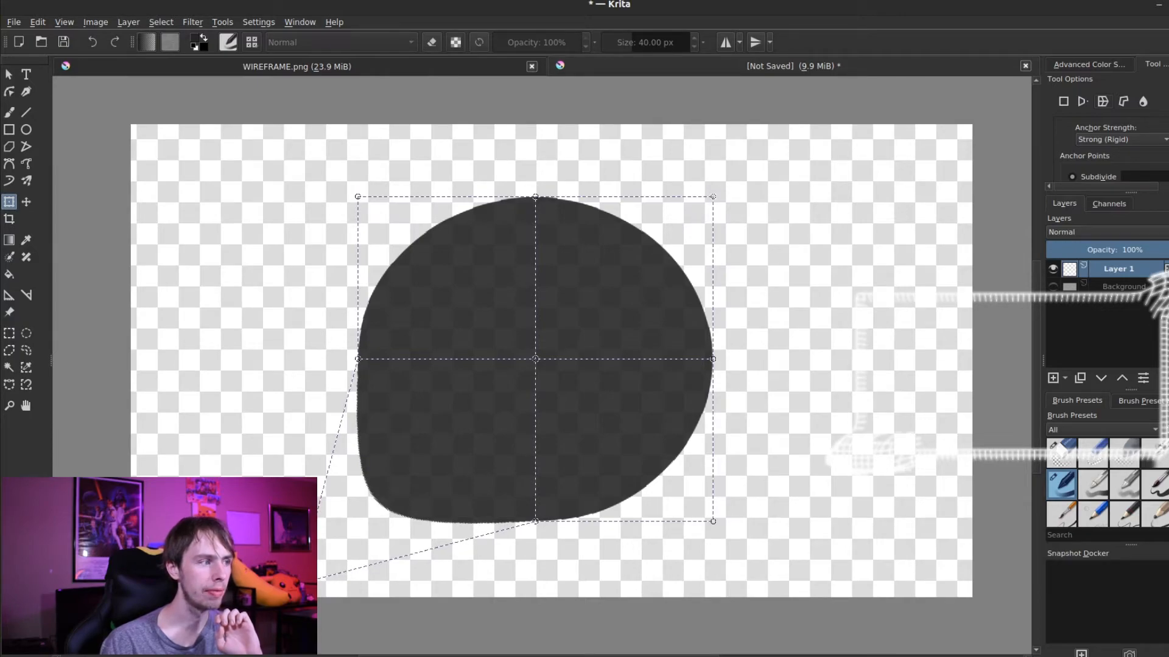
click(9, 74)
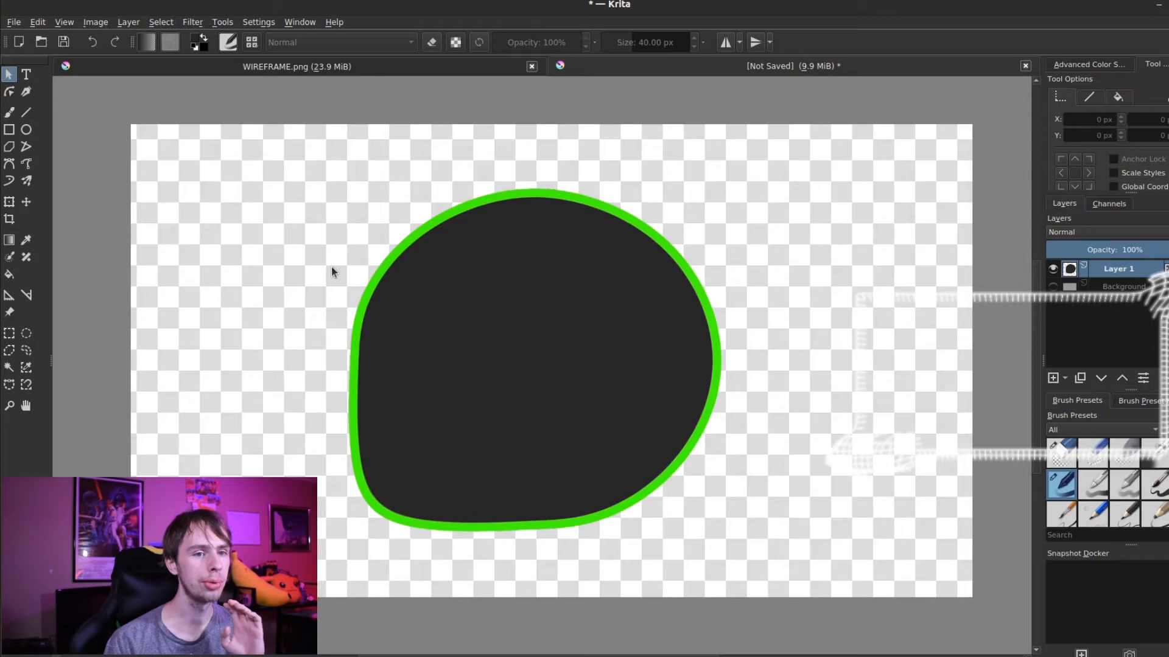
click(9, 201)
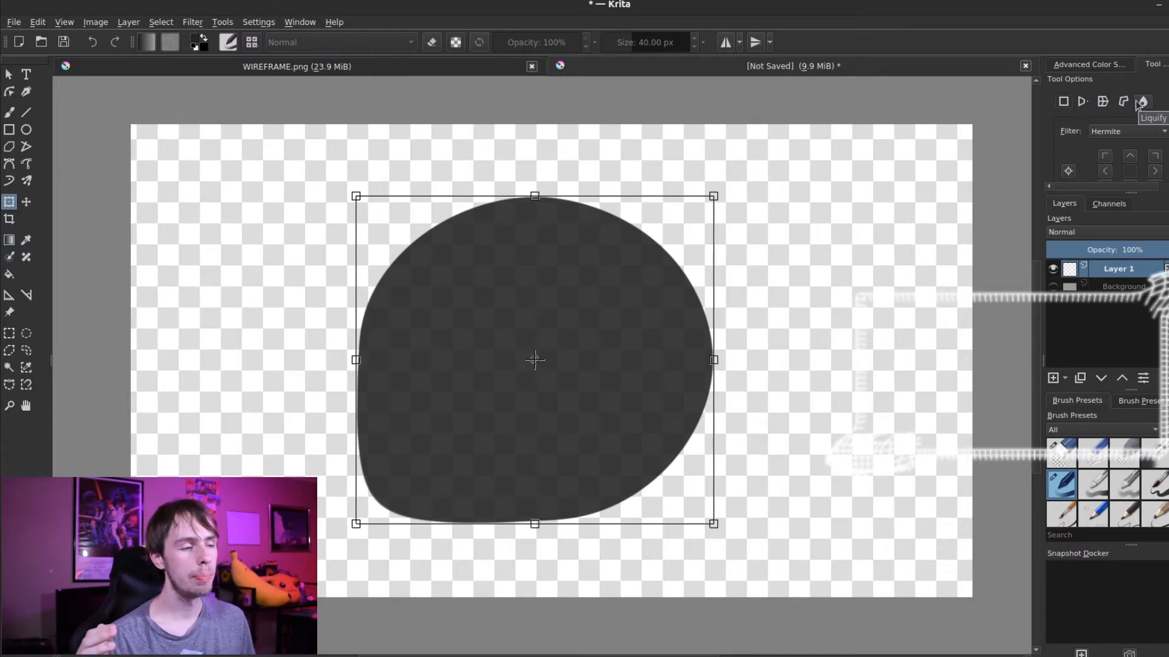
click(9, 75)
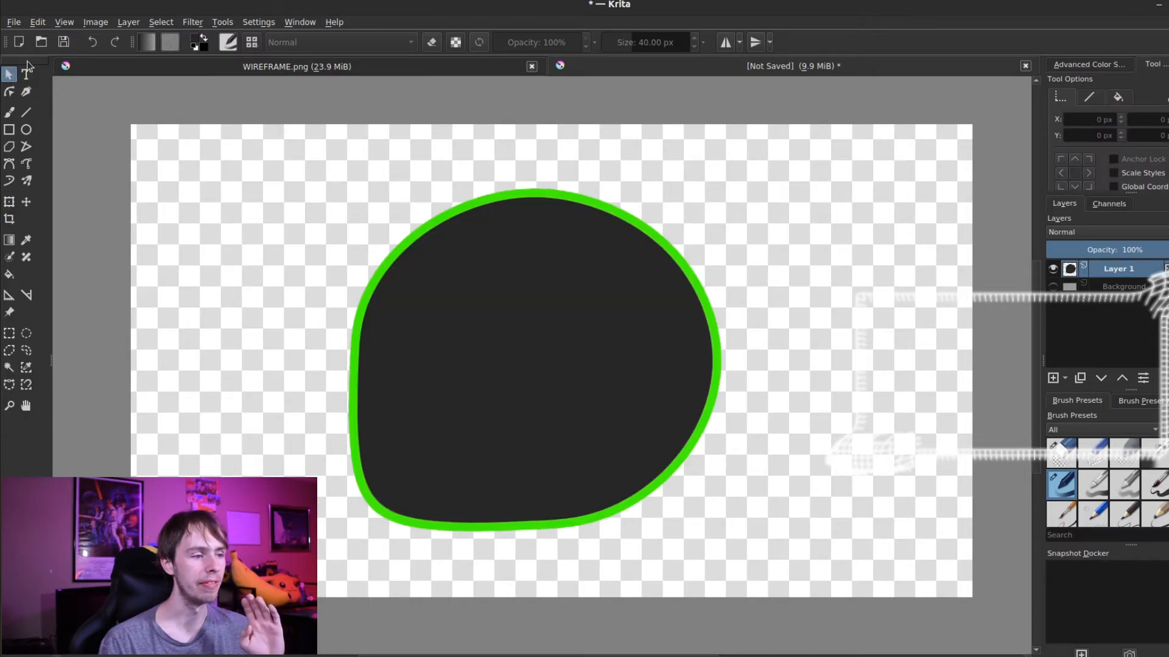
Create a text object on the upper part of the dark shape and replace its placeholder with the letter "a".
click(27, 74)
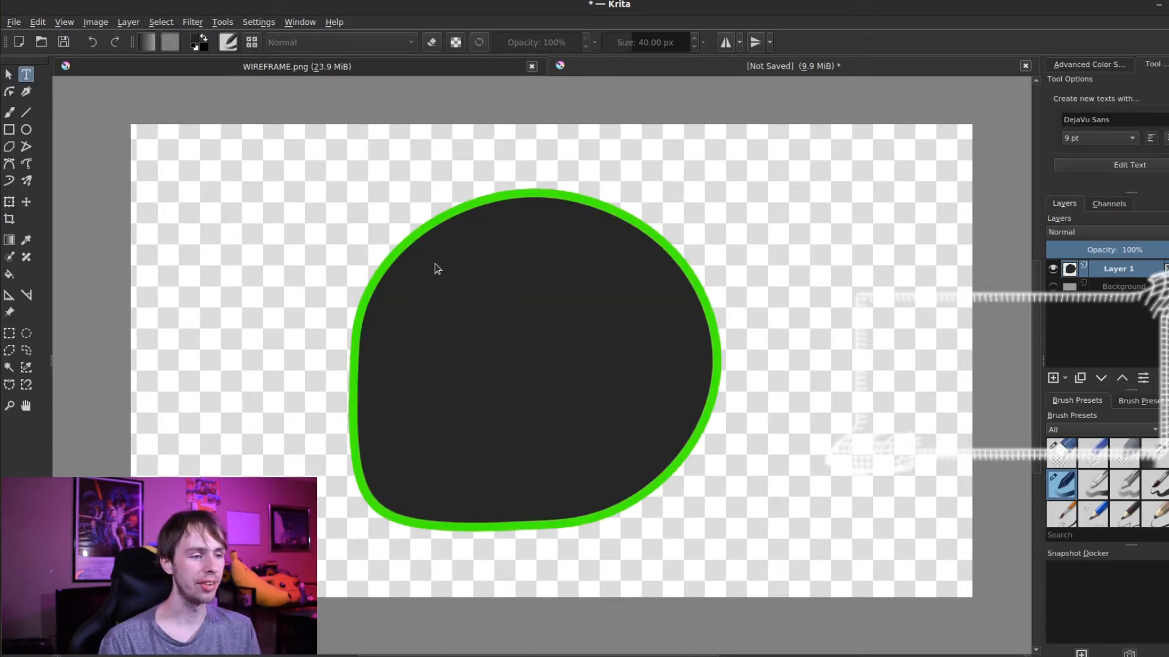
drag(435, 264, 648, 426)
key(ctrl+a)
key(Delete)
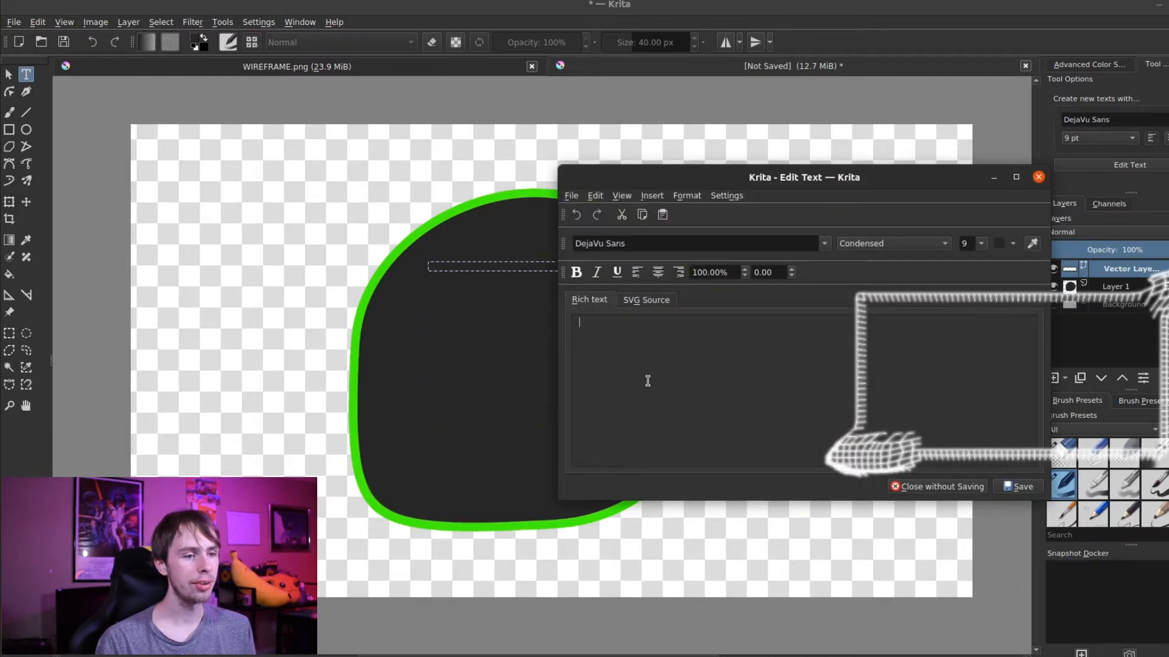
key(ctrl+a)
Format the letter "a" in Ubuntu Regular at size 72.
click(785, 242)
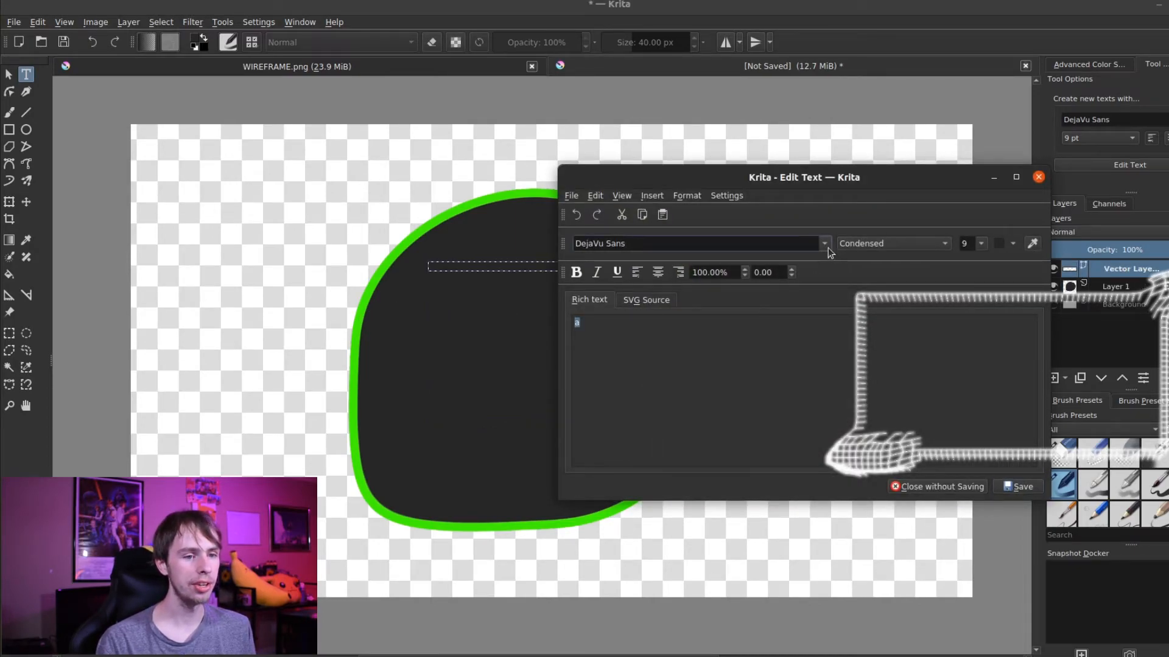
click(824, 244)
click(622, 254)
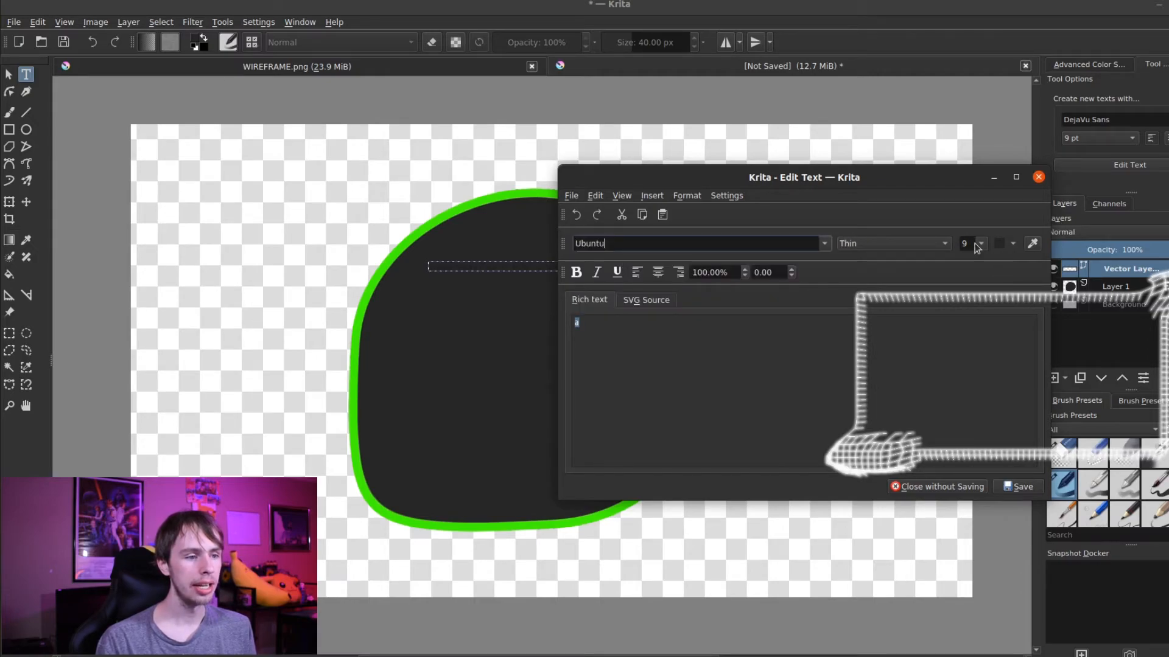
click(938, 243)
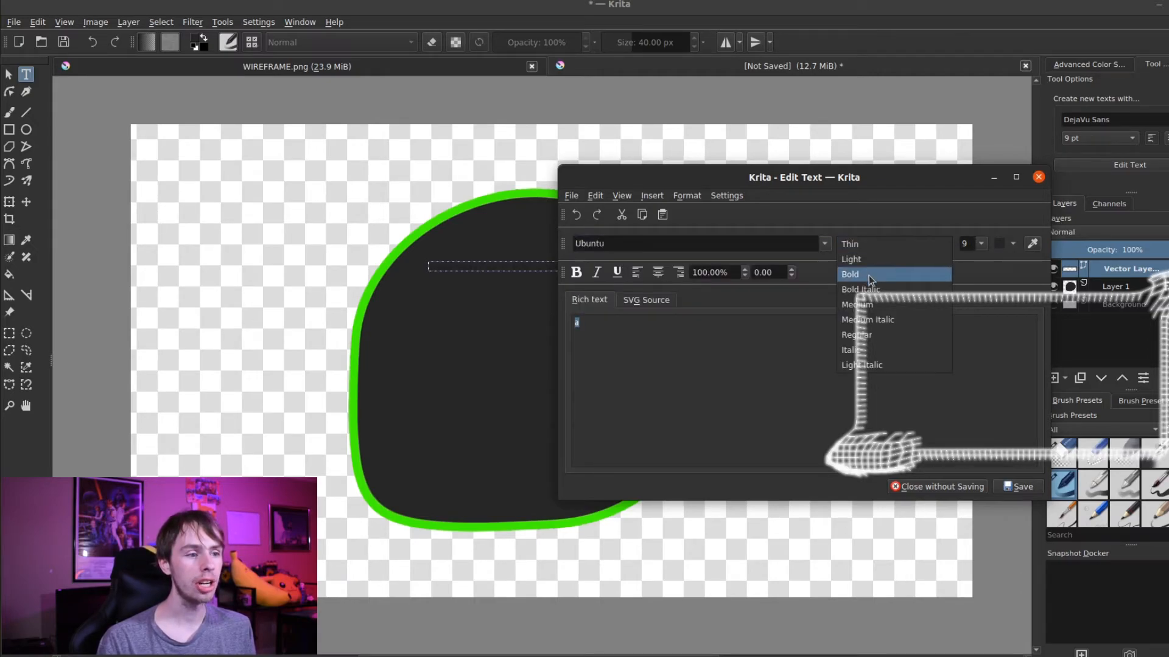
click(887, 340)
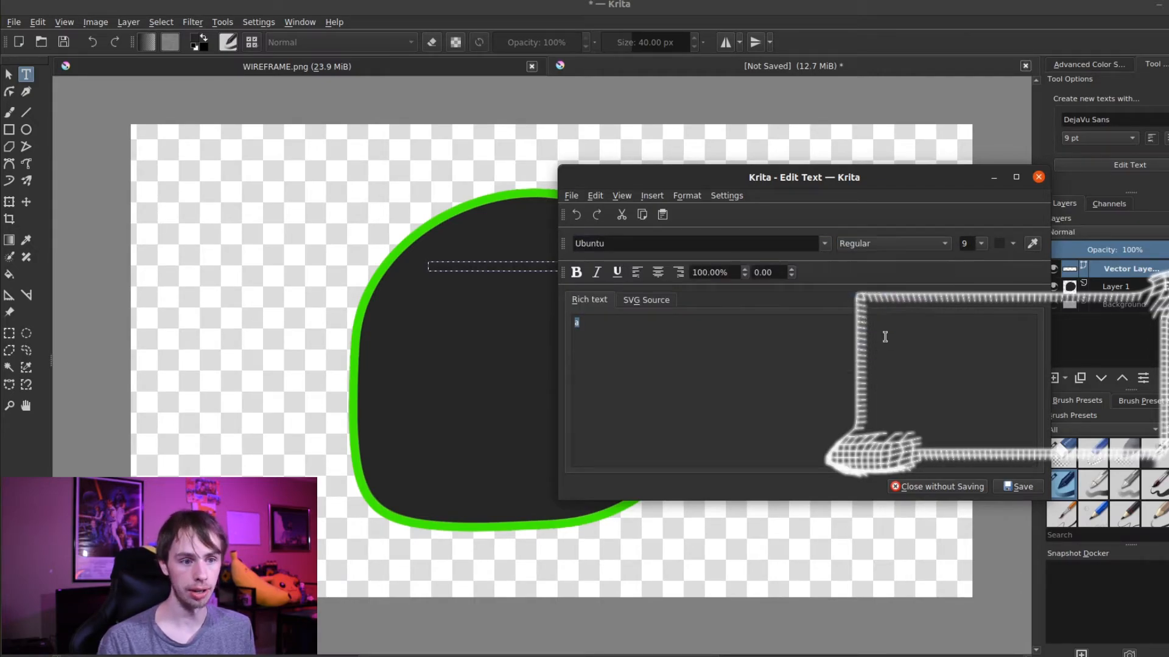
click(981, 243)
click(971, 350)
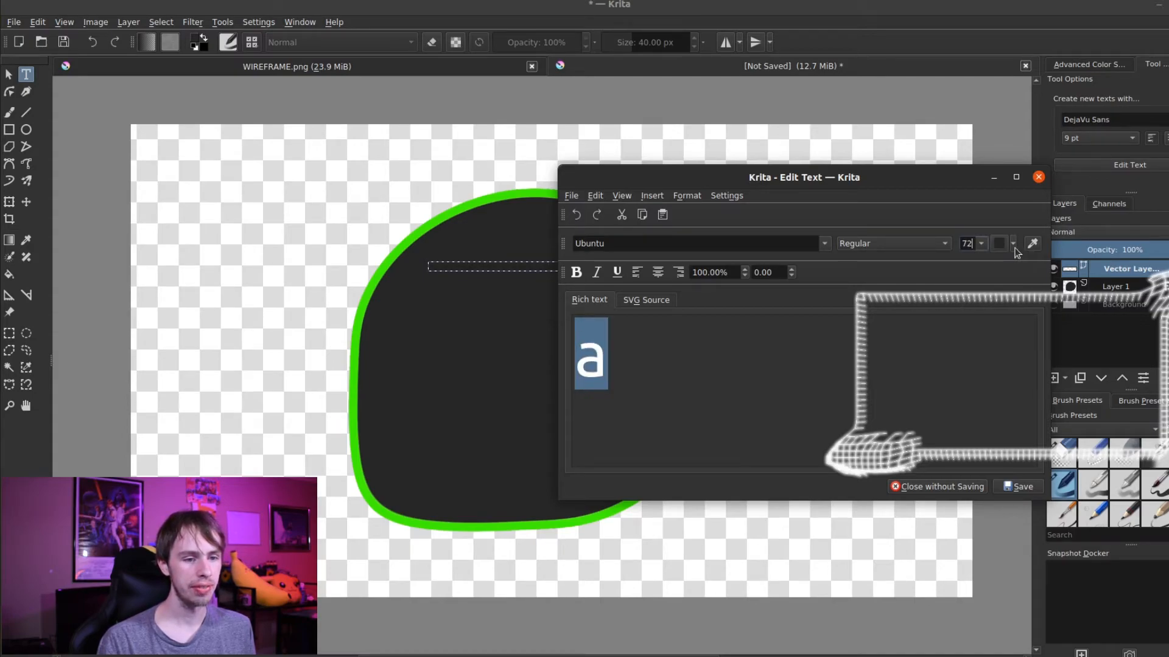
Colour the letter "a" dim-Green, save the text and close the text editor.
click(1014, 244)
scroll(1052, 335, down, 3)
click(1033, 386)
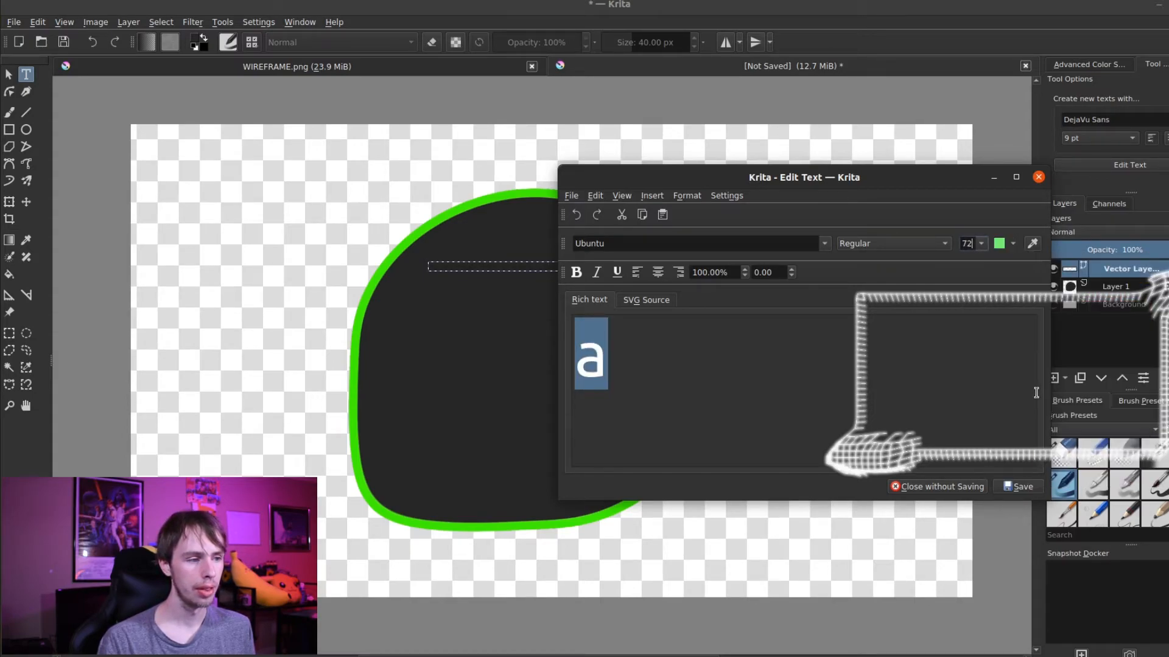
click(1021, 486)
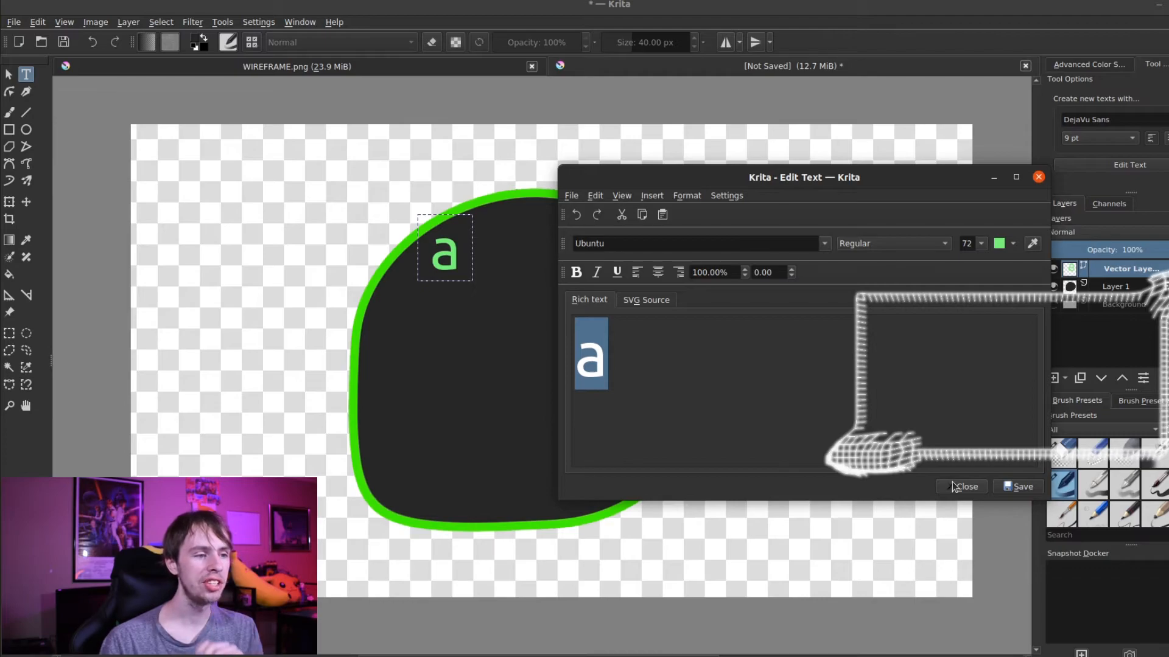
click(876, 355)
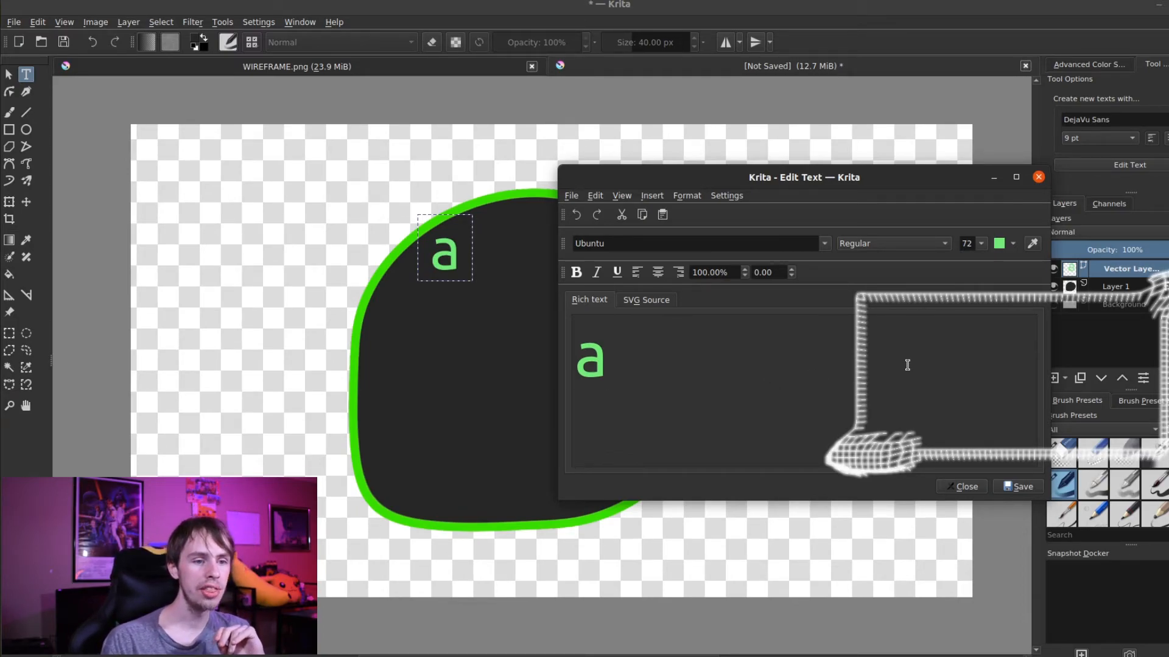
click(1014, 245)
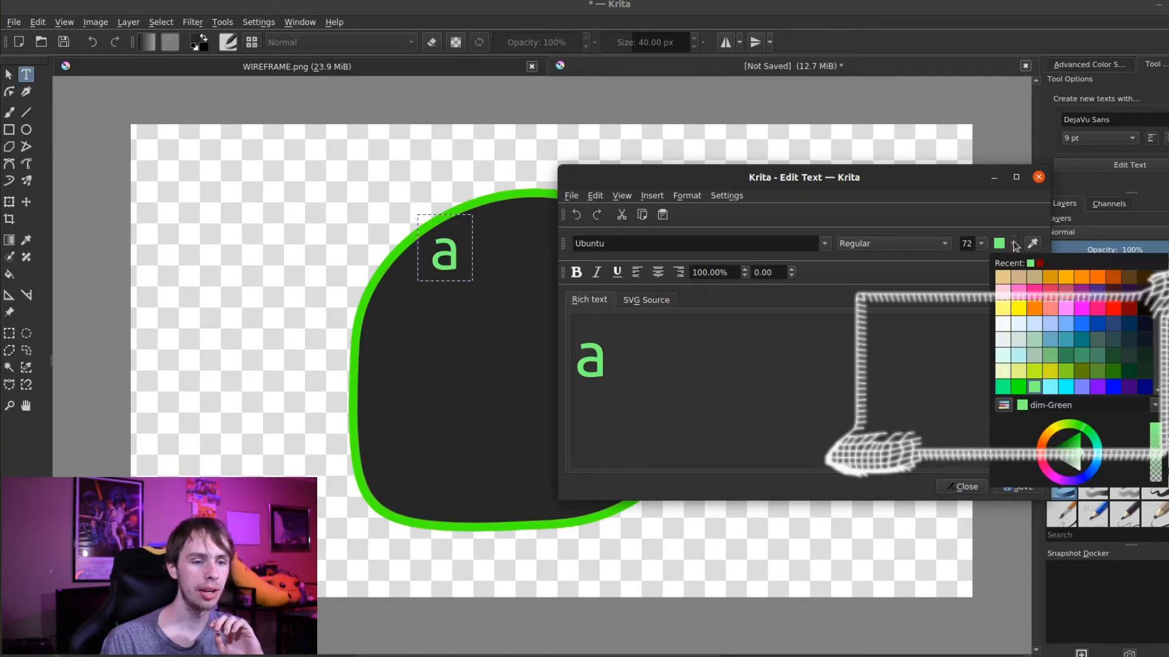
click(1035, 387)
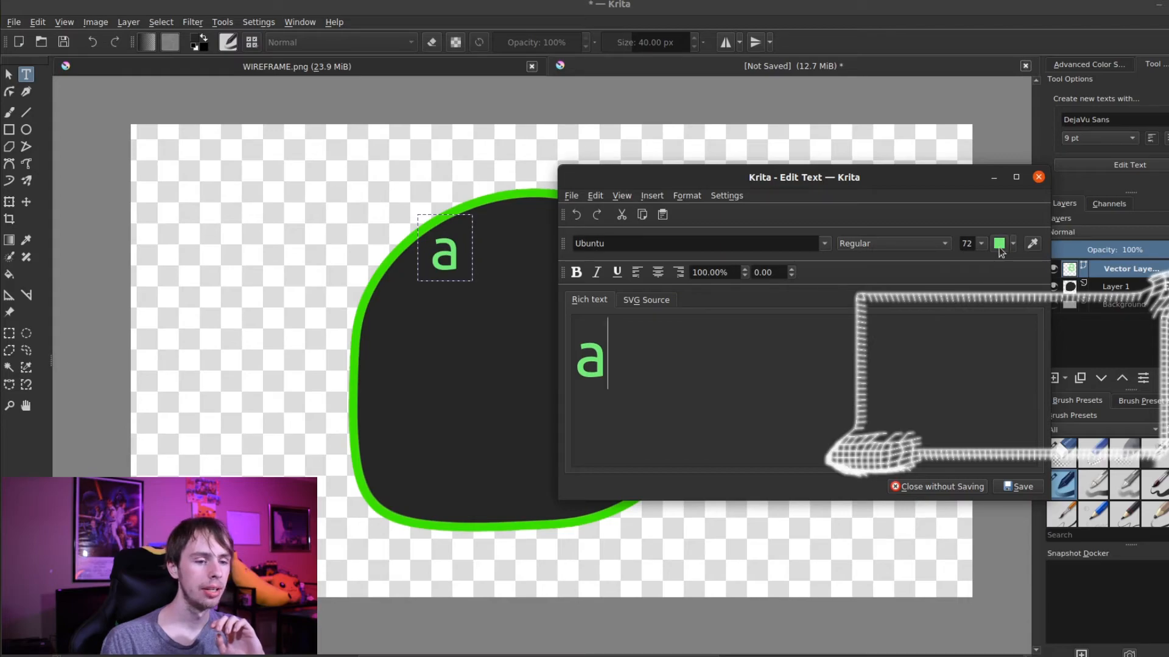
click(1018, 487)
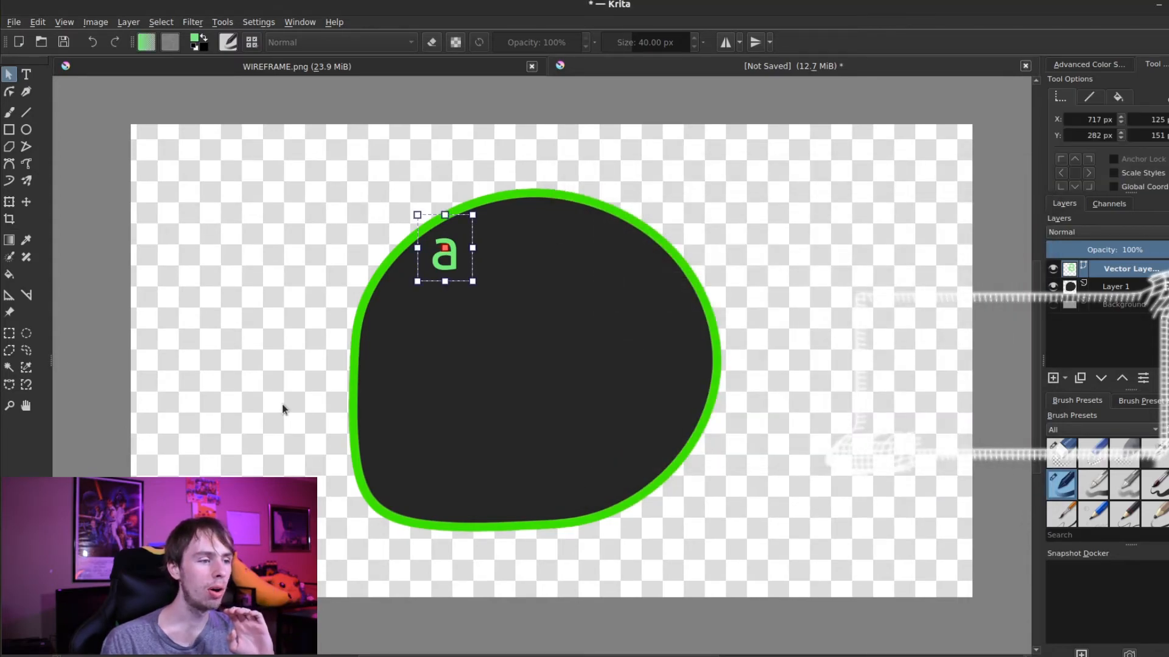
Transform the letter "a" to about twice its size, centre it inside the dark shape, and deselect it.
click(9, 201)
drag(460, 271, 597, 403)
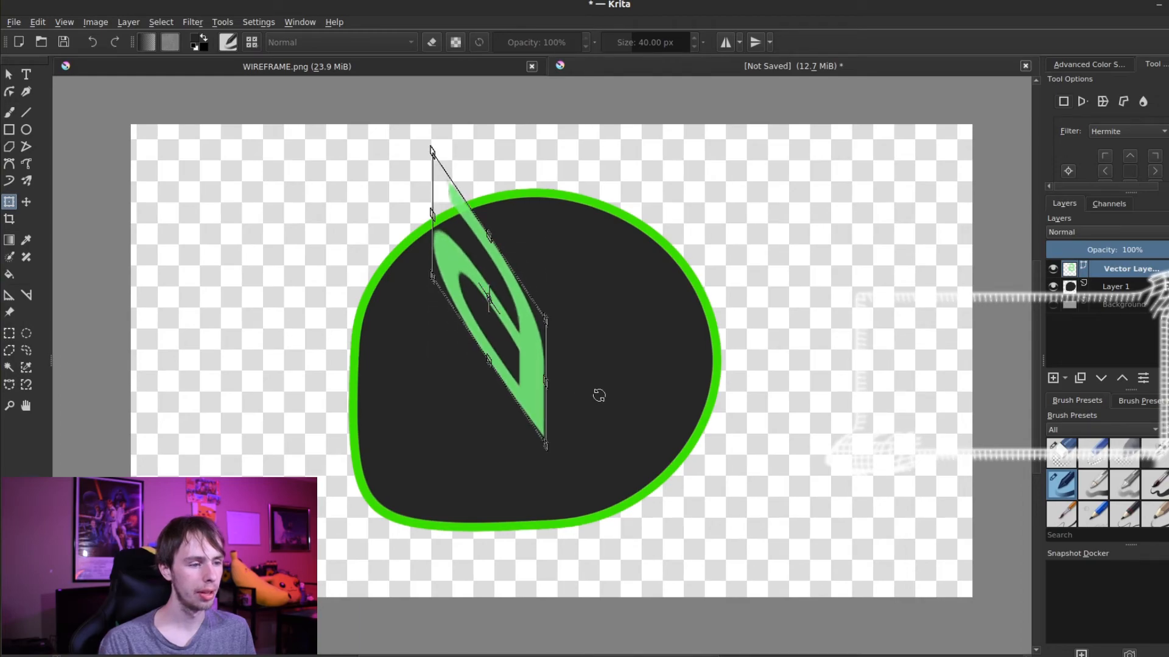
key(ctrl+z)
drag(502, 338, 544, 395)
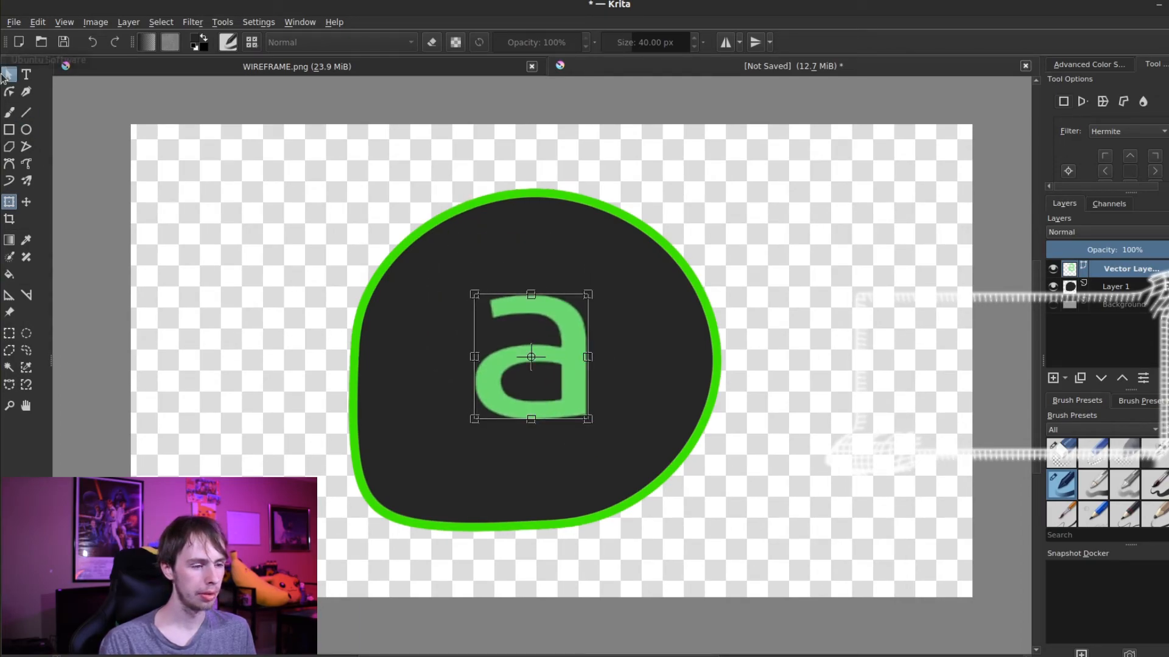
click(9, 73)
click(322, 353)
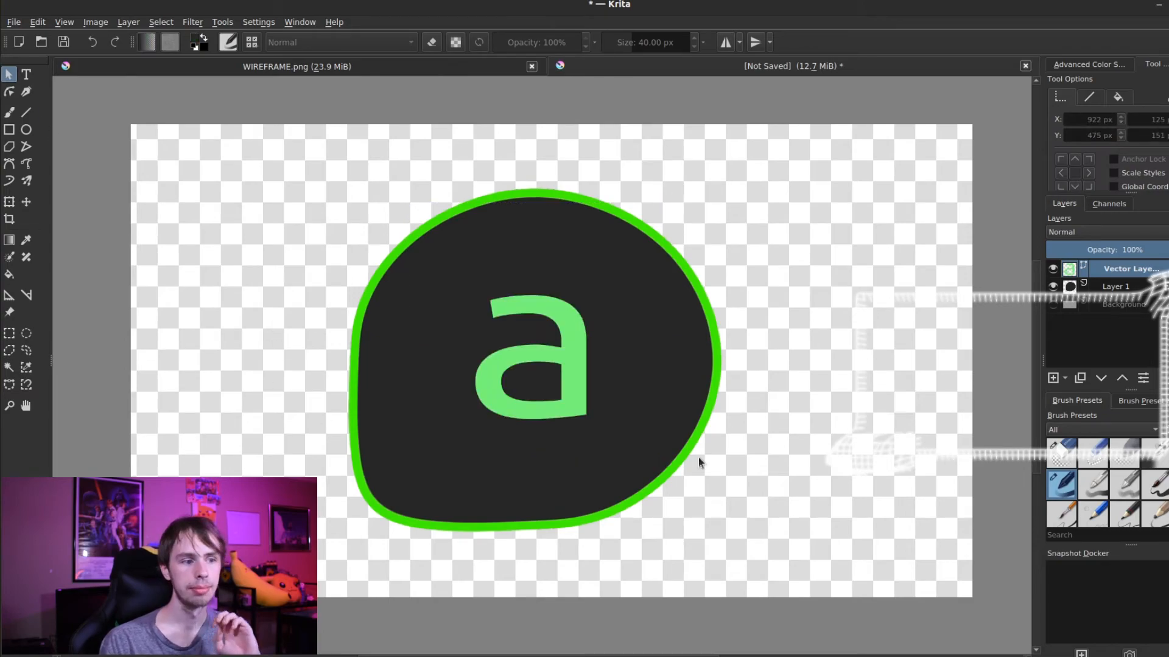
scroll(691, 454, down, 1)
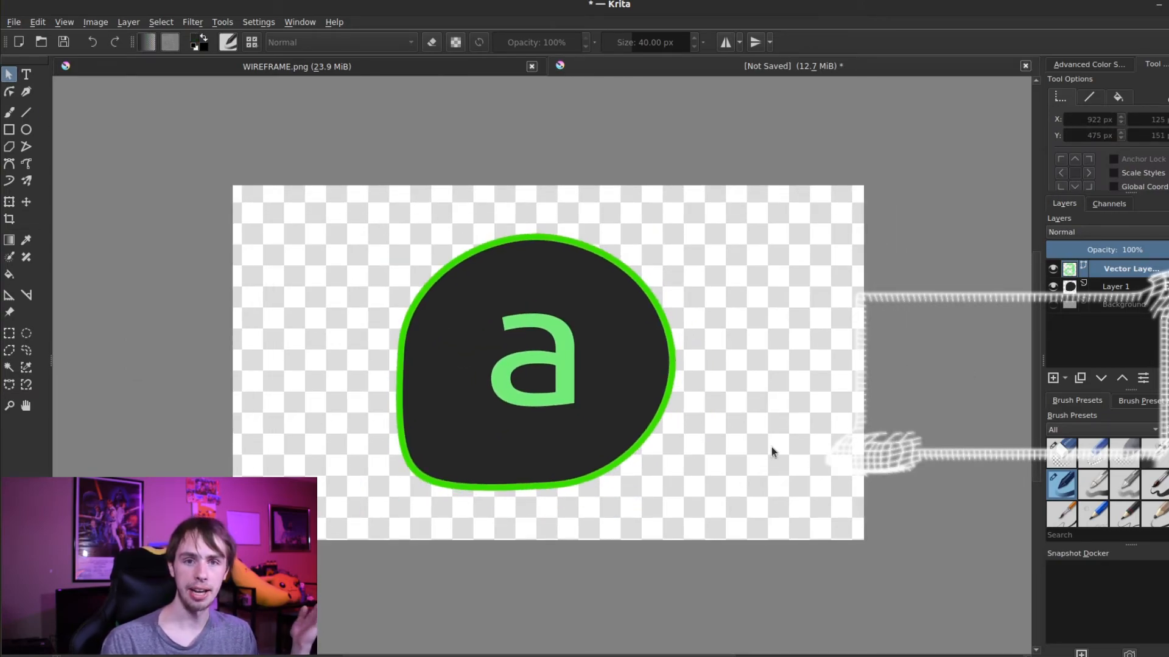